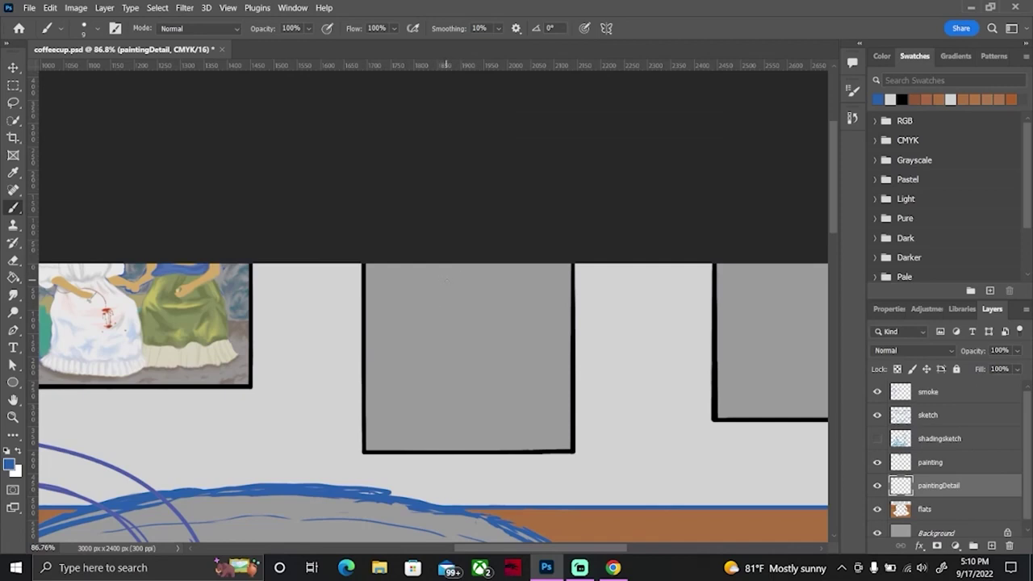
Step: Sketch the hanging lampshade as an elliptical rim with sloping sides
drag(436, 278, 507, 278)
drag(436, 281, 506, 277)
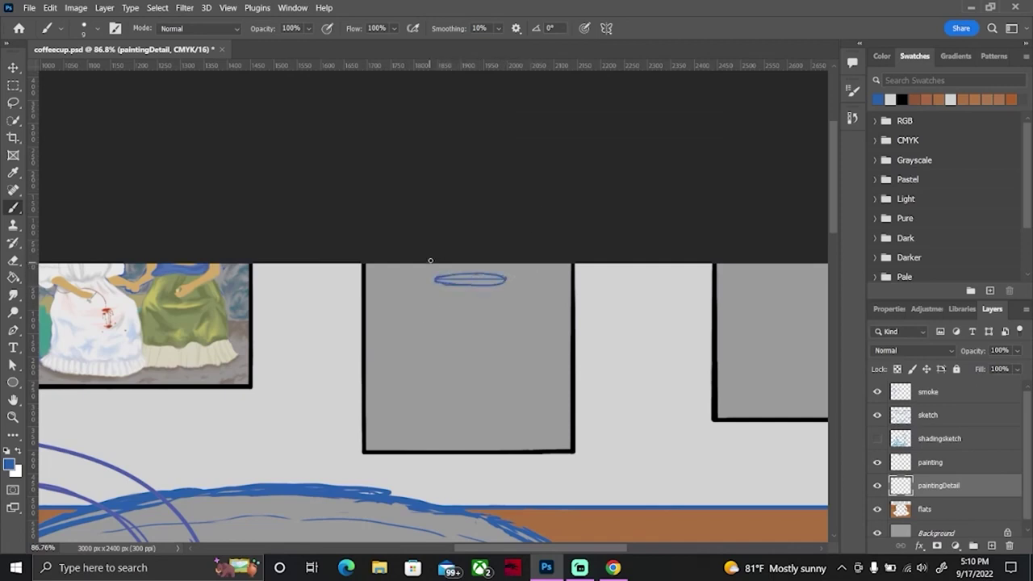
drag(446, 264, 436, 277)
drag(506, 277, 496, 264)
key(ctrl+z)
key(ctrl+z)
key(ctrl+z)
key(ctrl+z)
key(ctrl+z)
mouse_move(438, 280)
mouse_down()
mouse_move(497, 283)
mouse_move(488, 273)
mouse_up()
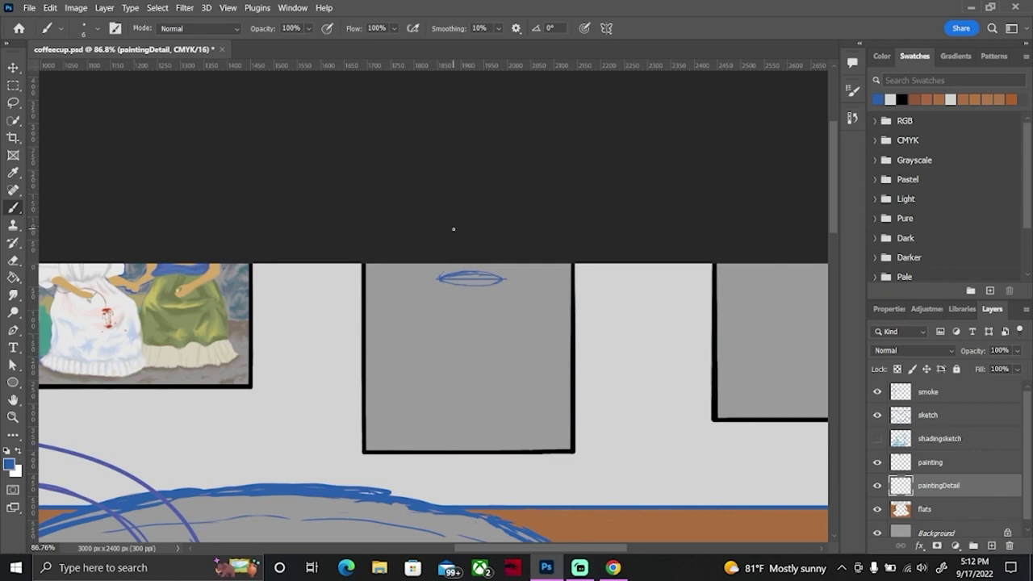
mouse_move(441, 275)
mouse_down()
mouse_move(457, 261)
mouse_move(491, 263)
mouse_up()
Step: Sketch the seated figure's head, torso, and both arms reaching down to the table
mouse_move(473, 300)
mouse_down()
mouse_move(471, 320)
mouse_move(468, 310)
mouse_move(486, 302)
mouse_move(512, 344)
mouse_up()
key(e)
key(b)
drag(479, 352, 478, 369)
mouse_move(460, 323)
mouse_down()
mouse_move(446, 344)
mouse_move(455, 360)
mouse_move(446, 357)
mouse_up()
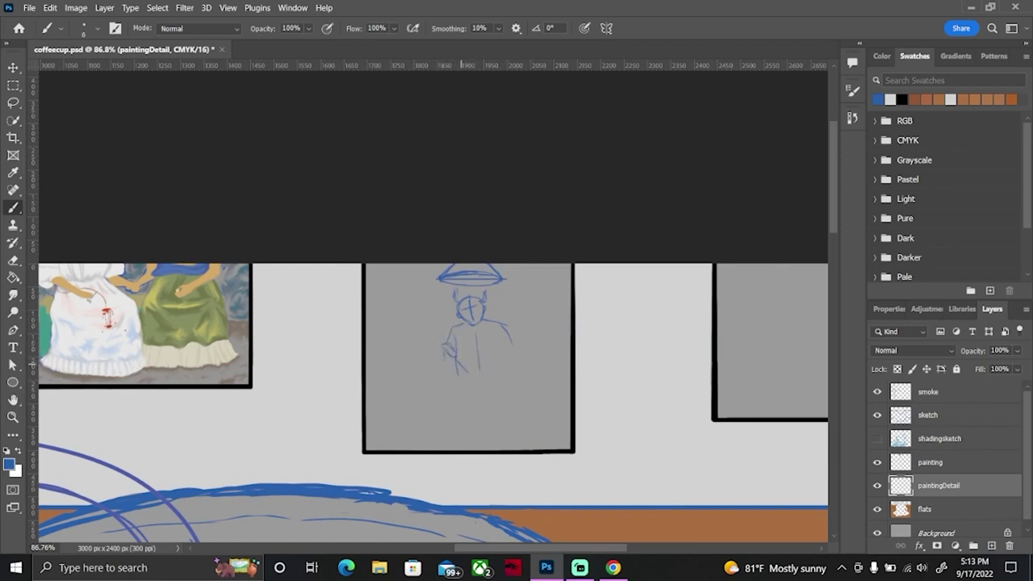
mouse_move(494, 328)
mouse_down()
mouse_move(494, 350)
mouse_move(519, 365)
mouse_move(507, 386)
mouse_up()
mouse_move(515, 373)
mouse_down()
mouse_move(516, 390)
mouse_move(436, 394)
mouse_up()
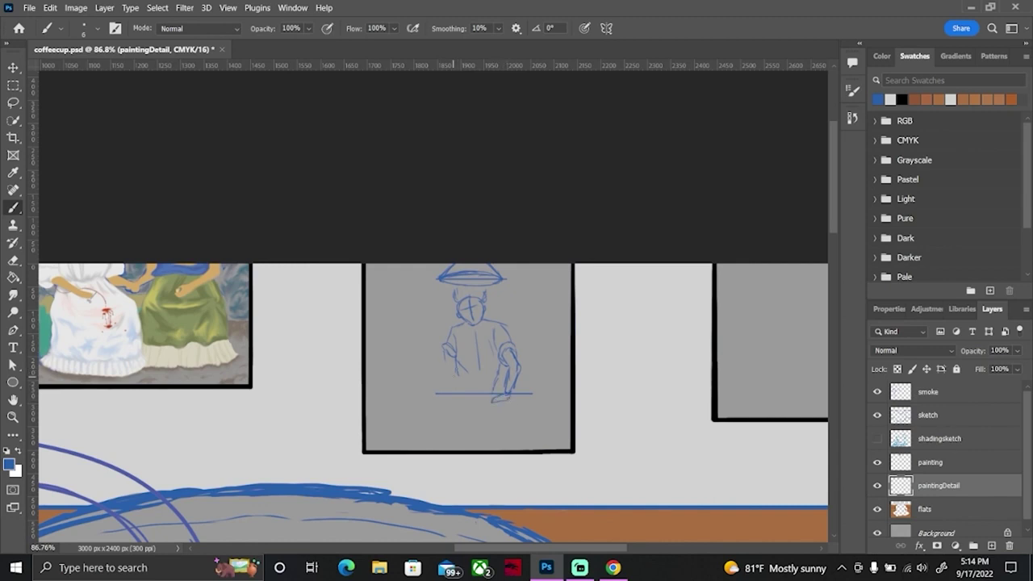
mouse_move(455, 368)
mouse_down()
mouse_move(457, 392)
mouse_move(444, 394)
mouse_move(461, 410)
mouse_up()
Step: Lasso the figure sketch, move it into position, and deselect
key(l)
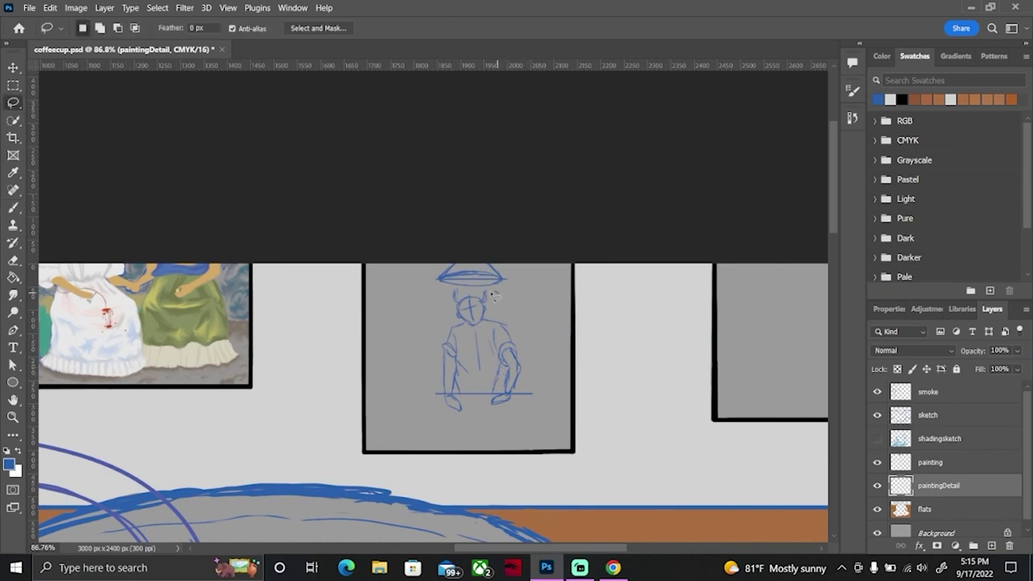
drag(495, 293, 495, 289)
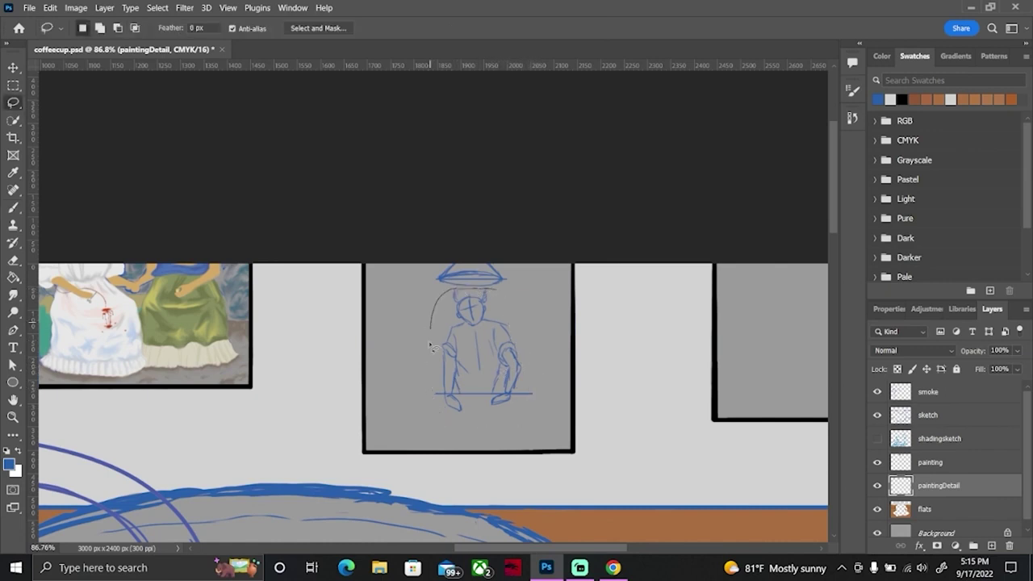
click(15, 66)
key(ctrl+d)
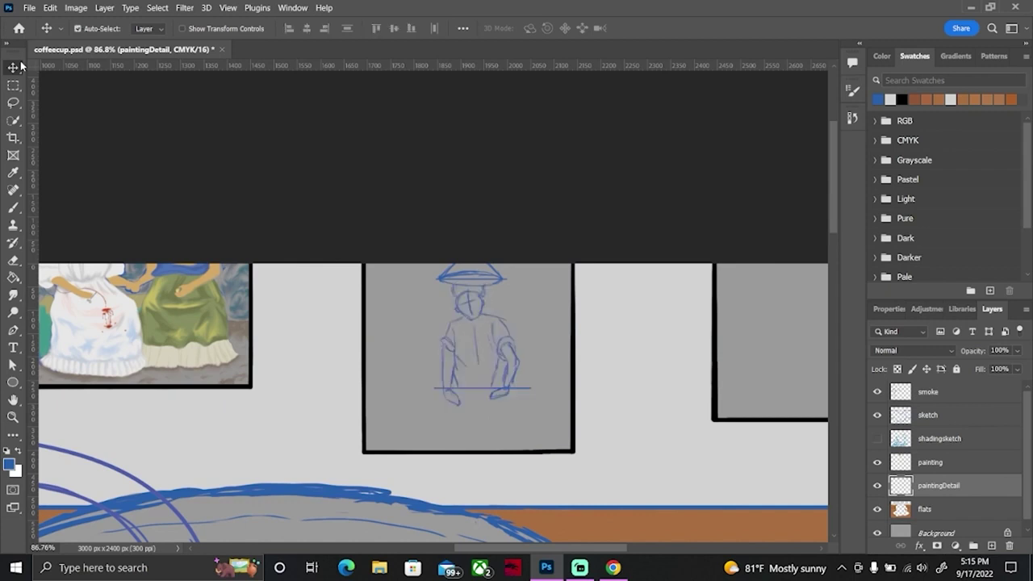
Step: Brush the table's slanting left and right edges below the arms
key(b)
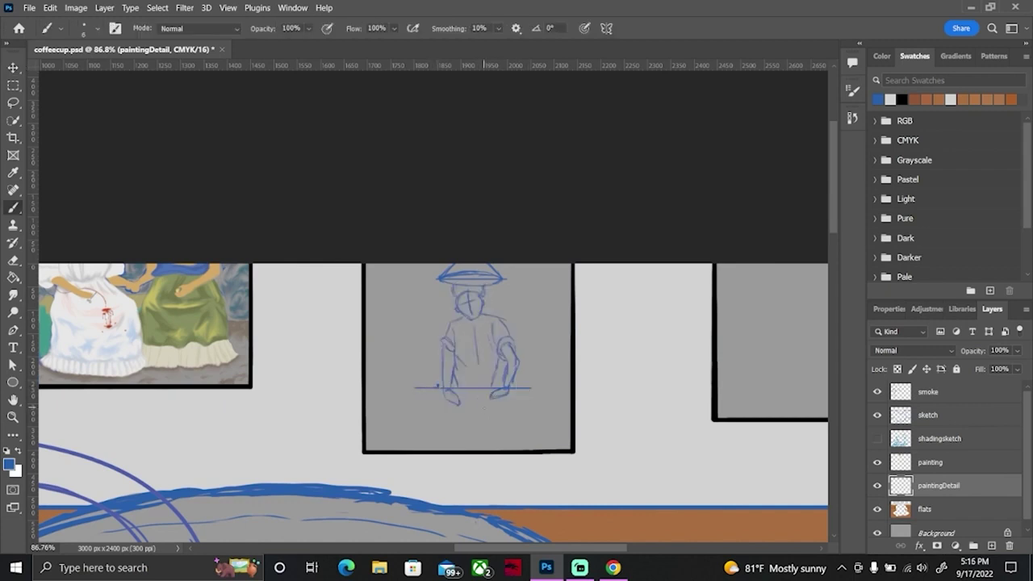
drag(531, 389, 551, 448)
drag(421, 389, 409, 449)
Step: Lasso the figure's right arm, reposition it, and return to the brush
key(l)
drag(497, 318, 494, 396)
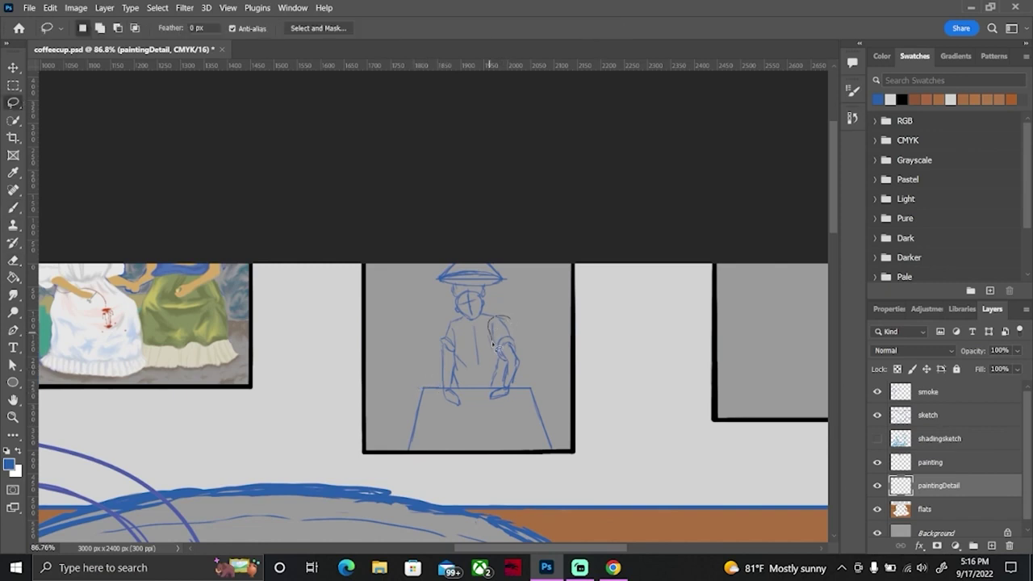
click(13, 68)
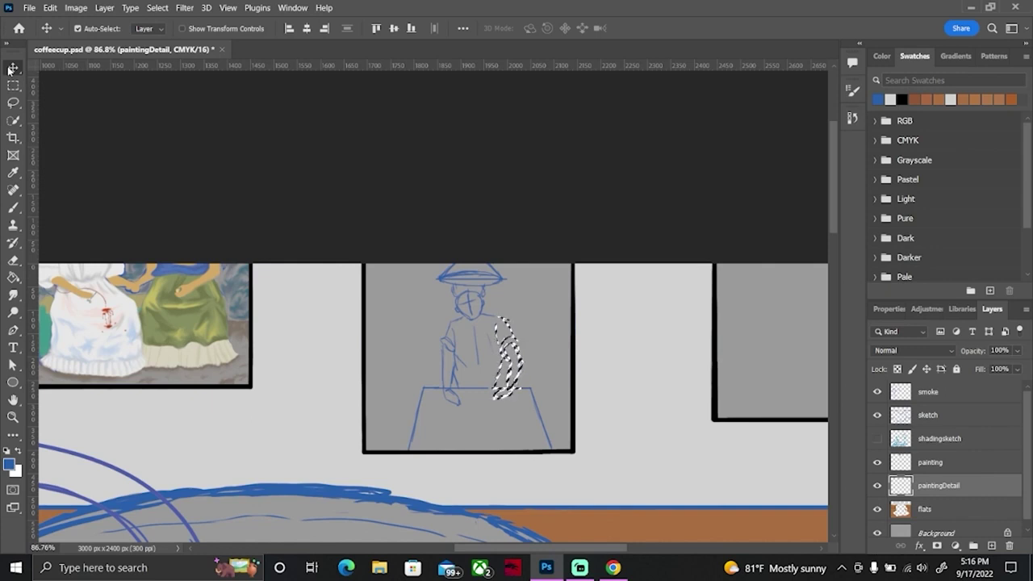
key(ctrl+d)
click(13, 204)
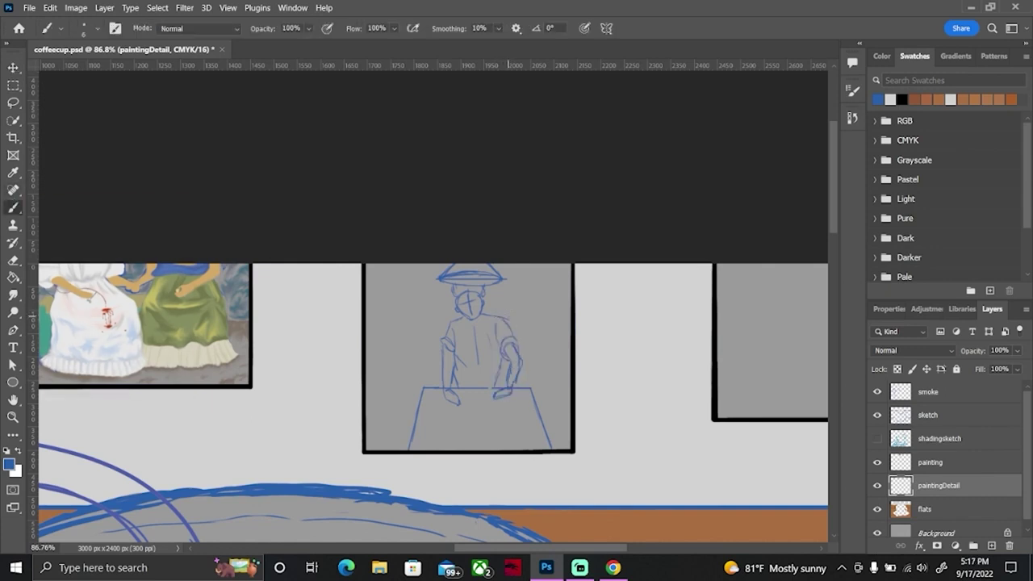
Step: Touch up the figure's right side and erase the cross inside the head
drag(493, 336, 497, 358)
key(e)
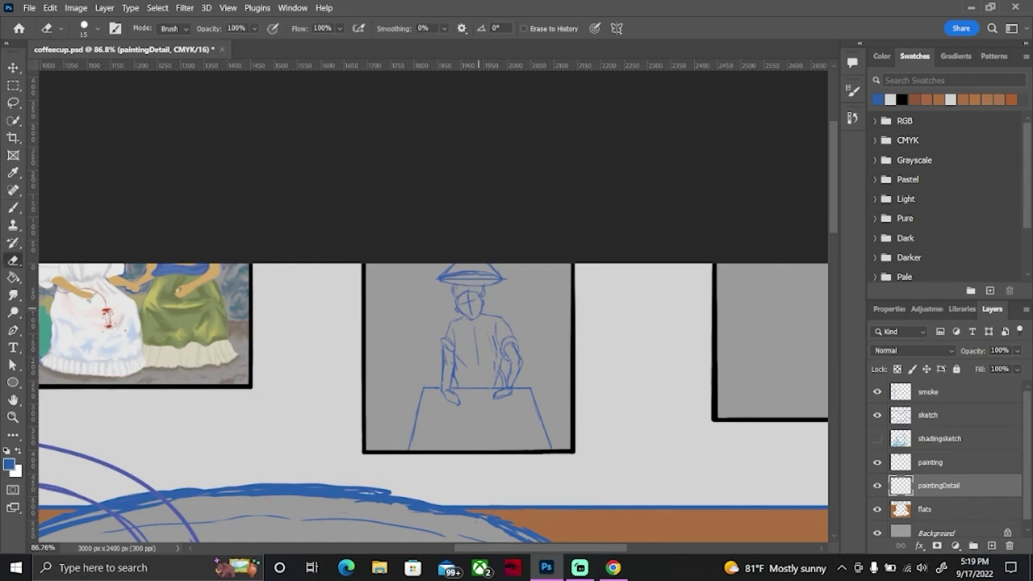
mouse_move(463, 299)
mouse_down()
mouse_move(472, 312)
mouse_move(456, 324)
mouse_up()
key(b)
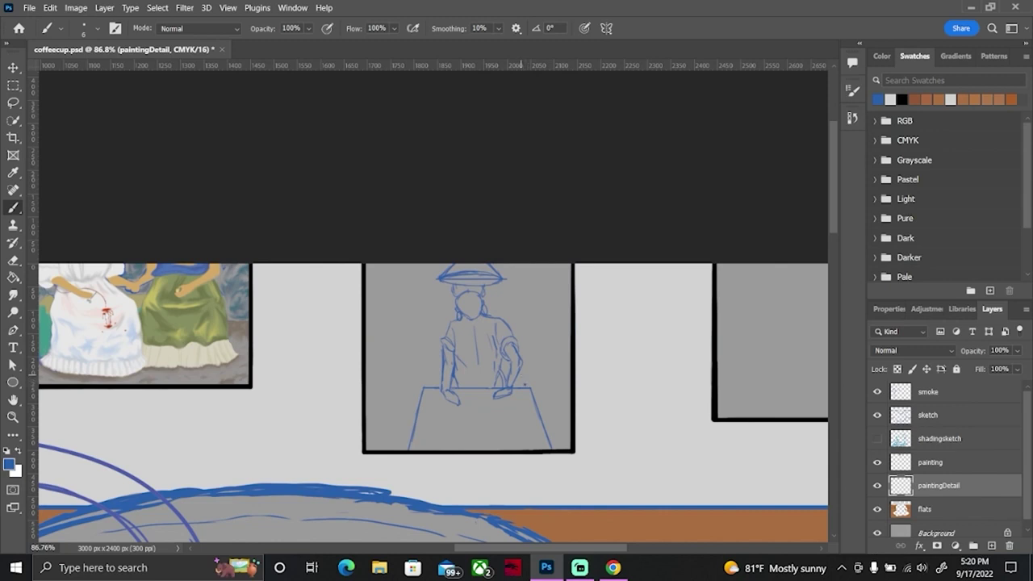
Step: Draw straight door-frame lines, a lower panel edge, and the door's outer right edge
shift+click(525, 385)
key(ctrl+z)
shift+click(525, 279)
drag(531, 392, 532, 268)
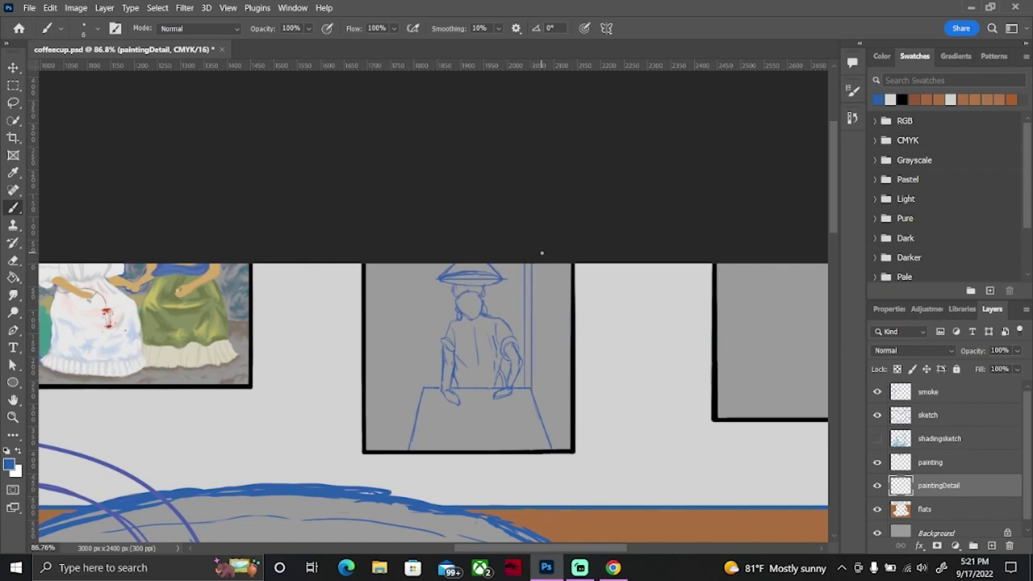
mouse_move(542, 420)
mouse_down()
mouse_move(543, 377)
mouse_move(570, 375)
mouse_up()
drag(567, 432, 567, 263)
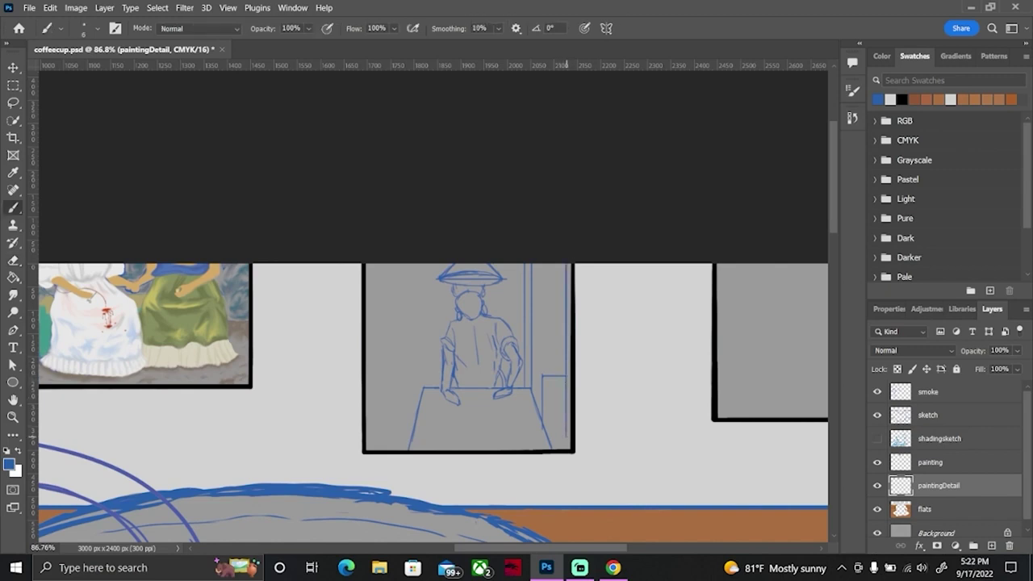
Step: Trim the door's right edge, outline the lower door panel, and add a vertical line at left
key(e)
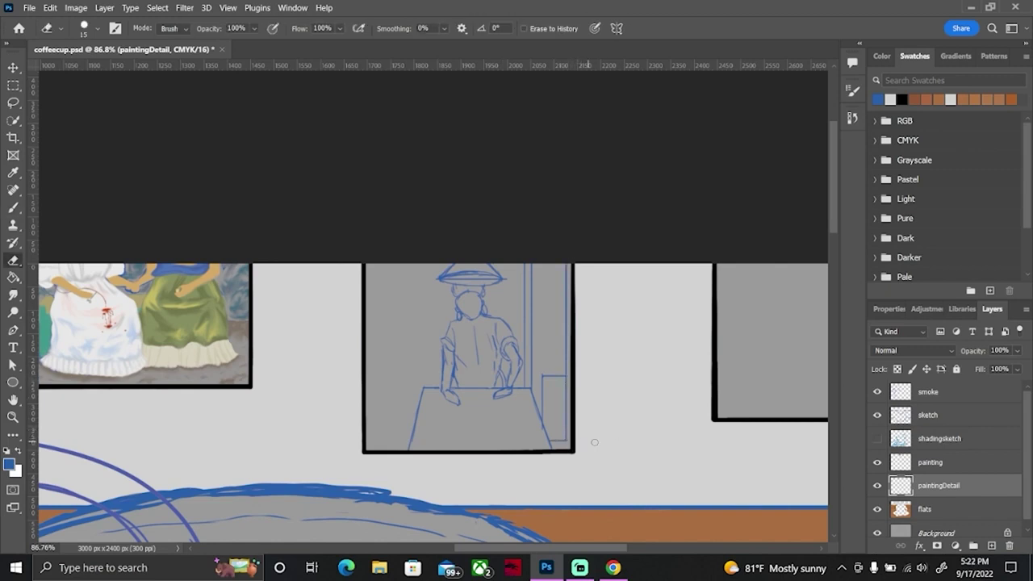
drag(566, 350, 567, 369)
key(b)
key(e)
key(b)
mouse_move(565, 360)
mouse_down()
mouse_move(543, 360)
mouse_move(543, 265)
mouse_up()
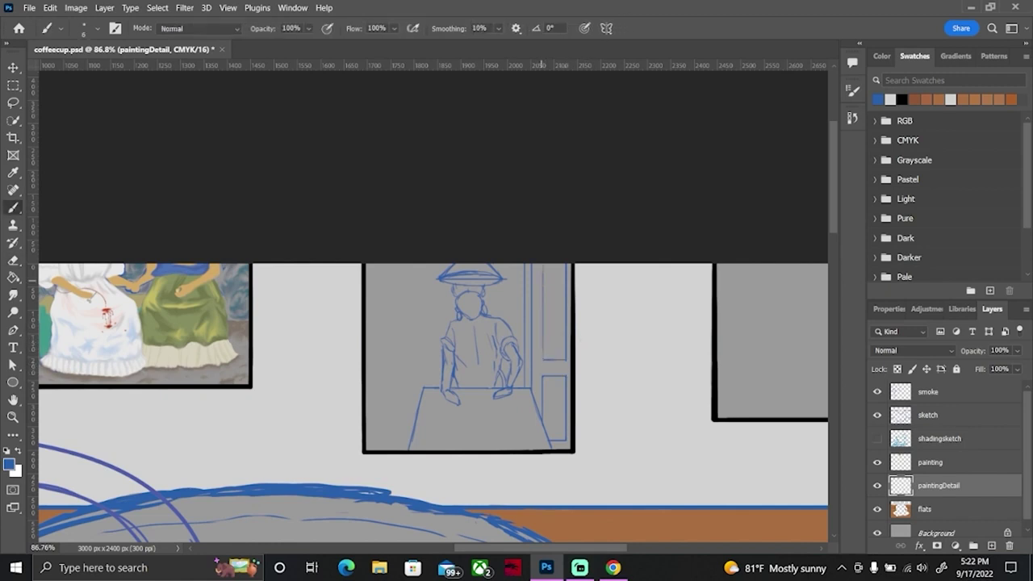
key(e)
key(b)
mouse_move(376, 297)
mouse_down()
mouse_move(387, 429)
mouse_move(413, 430)
mouse_up()
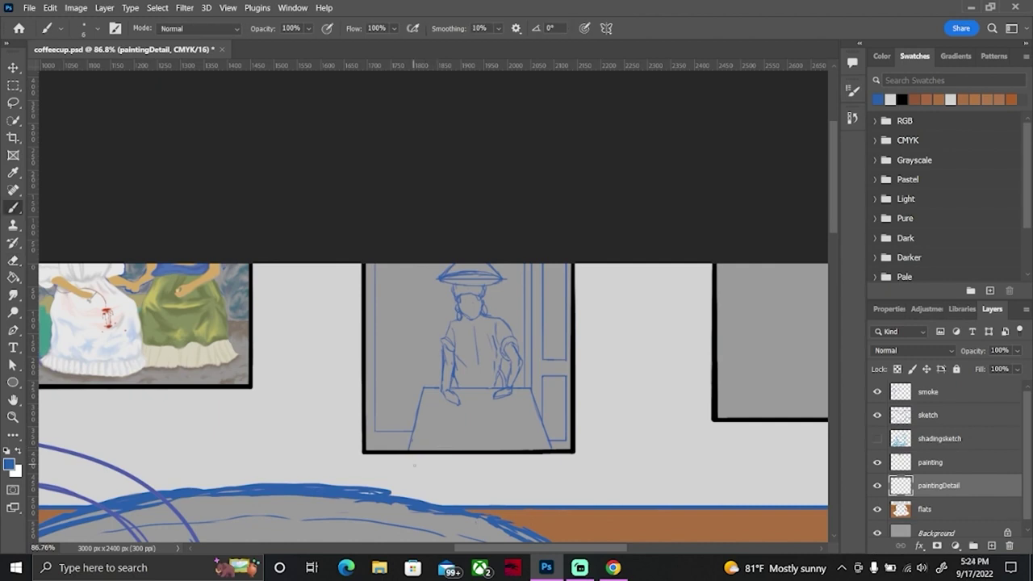
Step: Undo the thin left-side strokes, then lasso and shift the whole sketch
key(ctrl+z)
key(l)
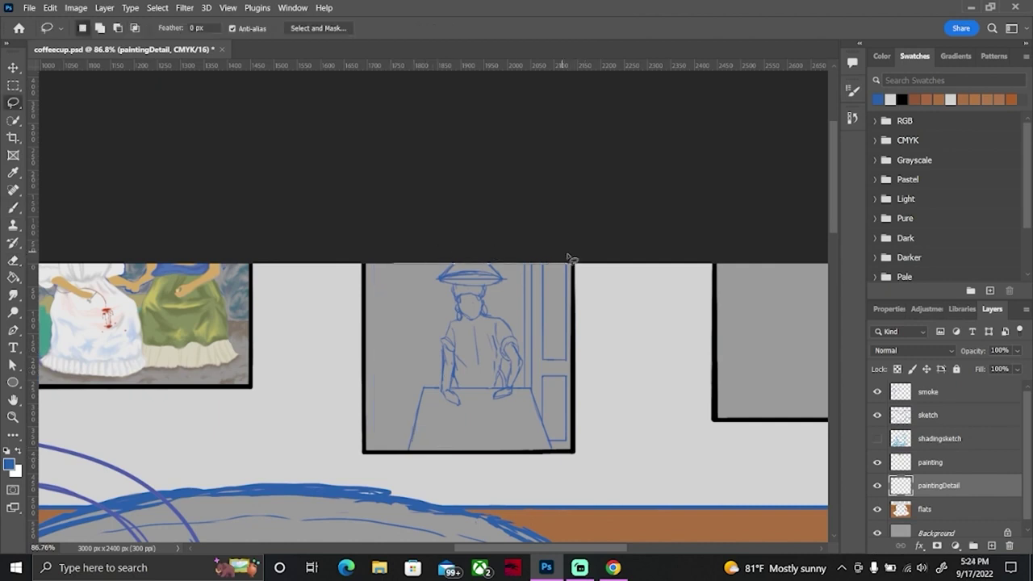
drag(574, 425, 395, 259)
key(v)
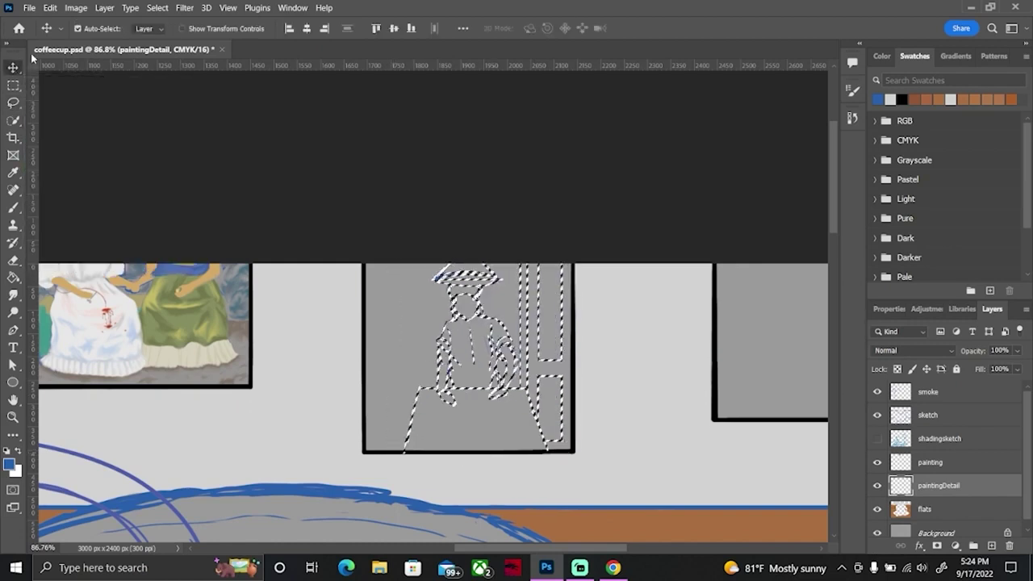
key(ctrl+d)
key(b)
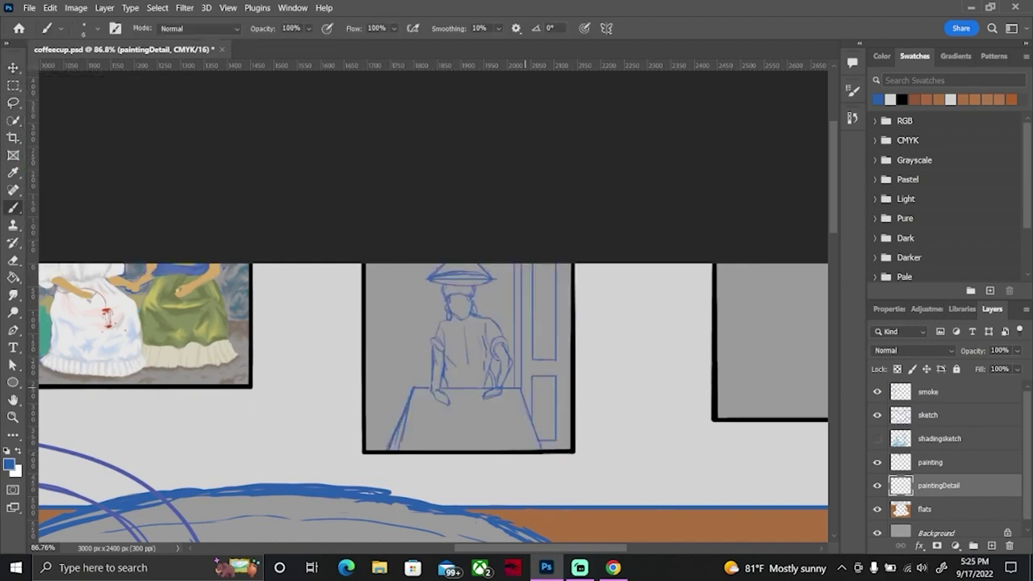
Step: Redraw the table edges, erase extra strokes, and add the left wall and corner lines
drag(534, 418, 554, 445)
key(e)
mouse_move(531, 402)
mouse_down()
mouse_move(540, 447)
mouse_move(549, 444)
mouse_up()
drag(402, 430, 396, 449)
key(b)
drag(380, 266, 381, 424)
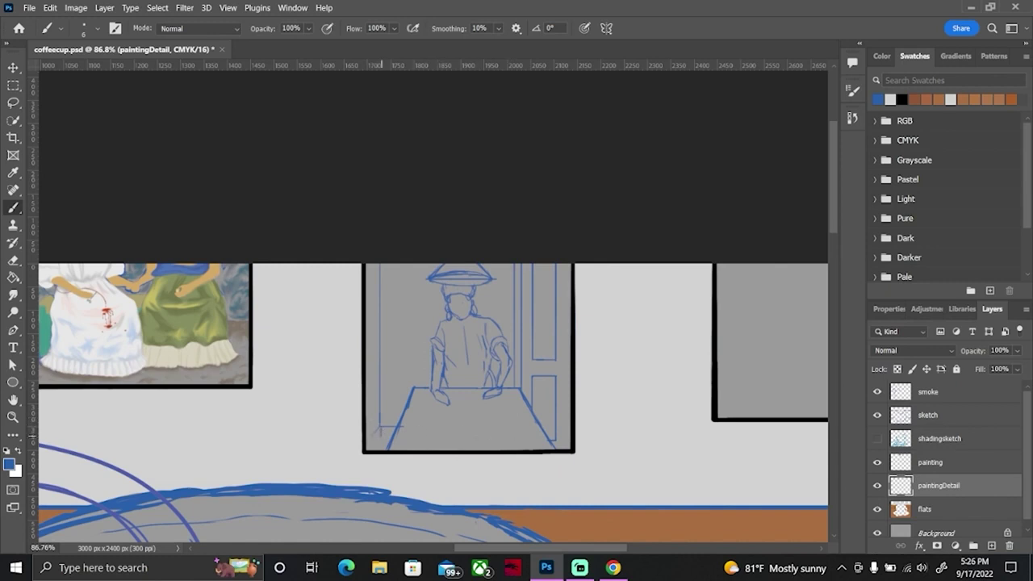
drag(420, 265, 433, 329)
Step: Pick a darker muted blue-grey paint colour and enlarge the brush
click(882, 56)
drag(929, 197, 926, 203)
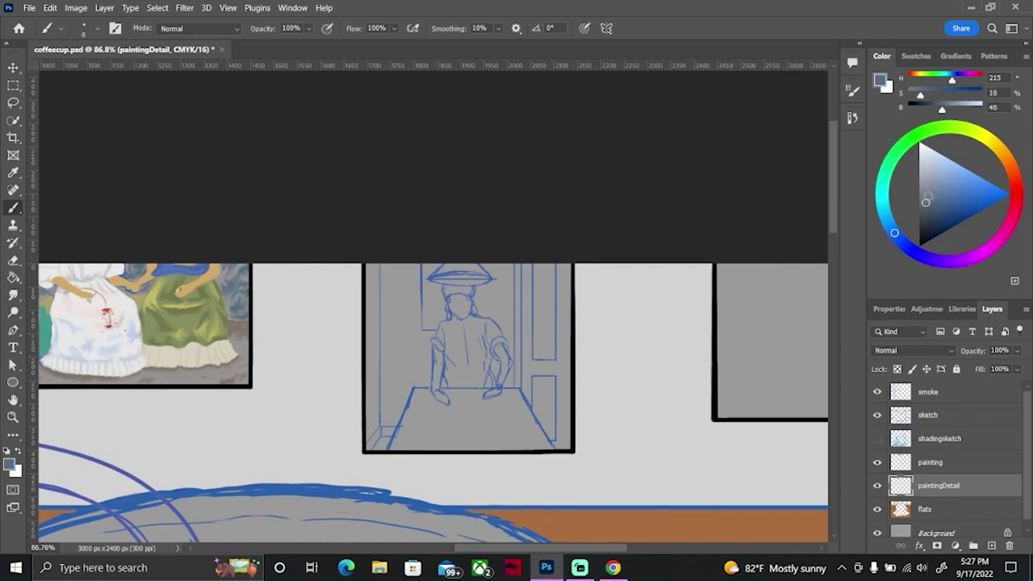
key(bracketright)
key(bracketright)
key(bracketright)
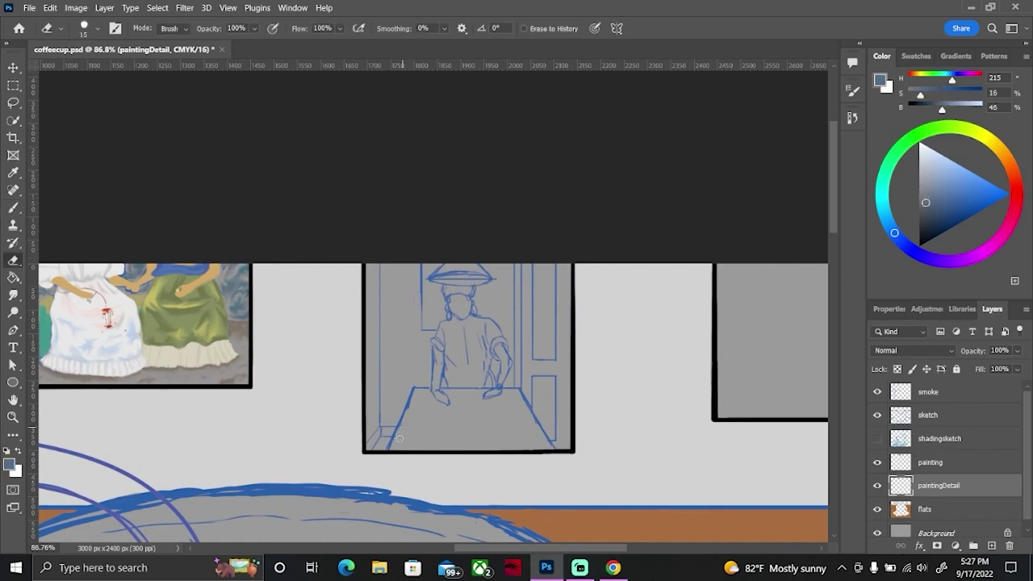
Step: Rename the painting layer to 'paintings'
click(964, 467)
double_click(930, 462)
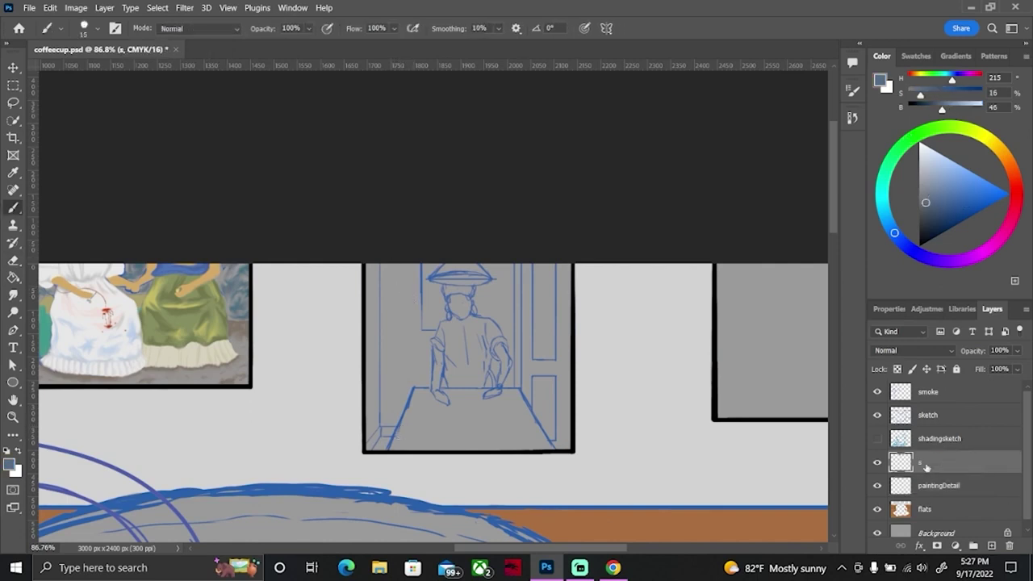
text(s)
click(939, 485)
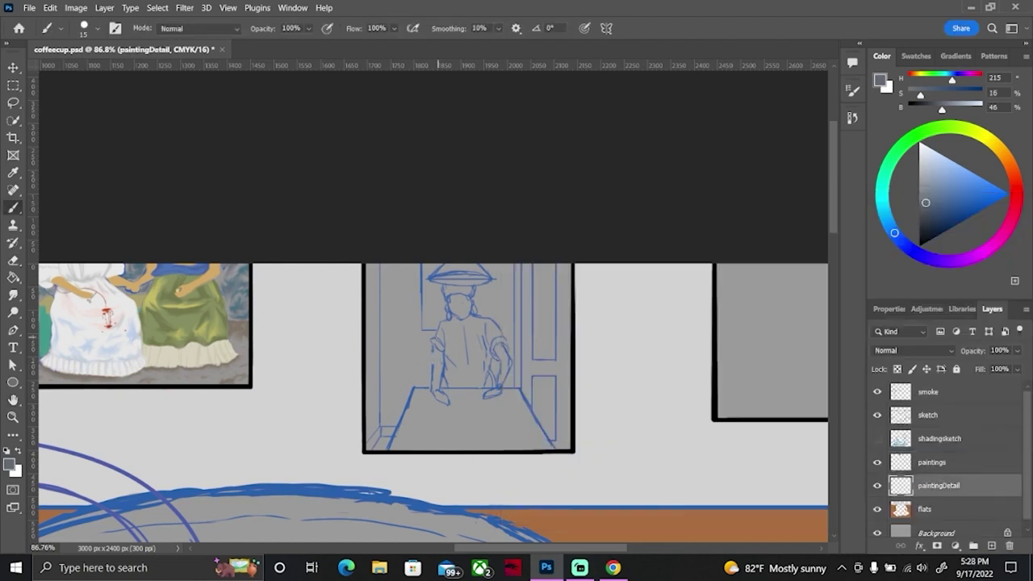
Step: Shrink the brush, select the paintings layer, and choose a darker blue-grey
click(915, 55)
click(878, 99)
key(bracketleft)
key(bracketleft)
key(bracketleft)
click(932, 462)
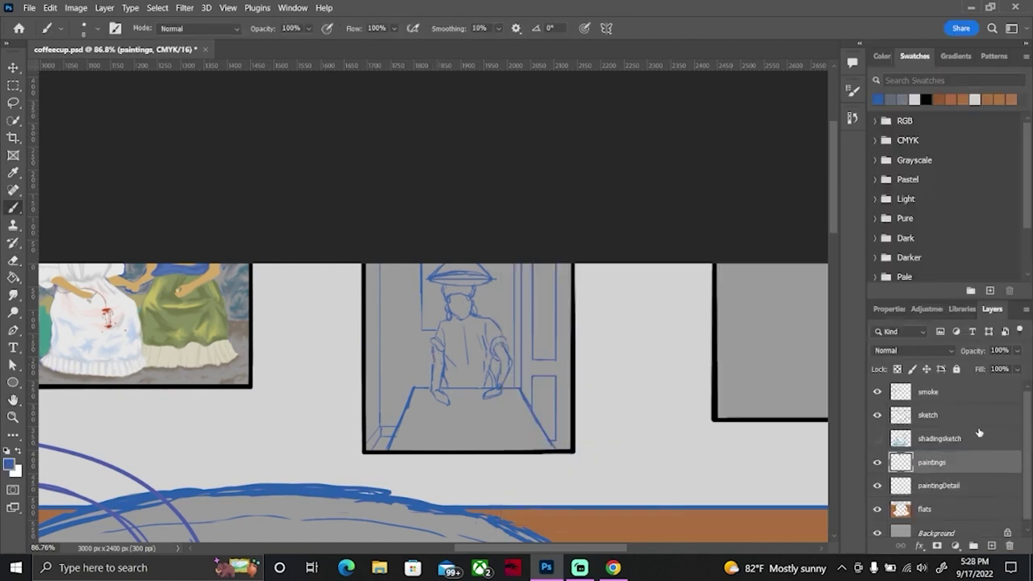
click(883, 56)
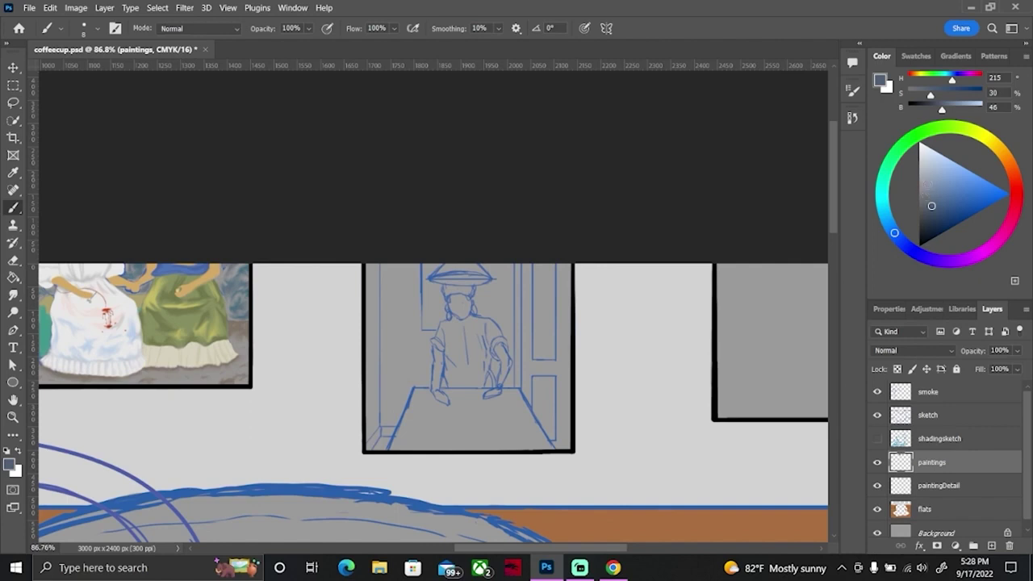
click(926, 222)
Step: Darken the colour further and paint shadow down the figure's arm
drag(466, 378, 480, 376)
key(ctrl+z)
drag(926, 224, 926, 230)
drag(494, 421, 533, 421)
click(515, 284)
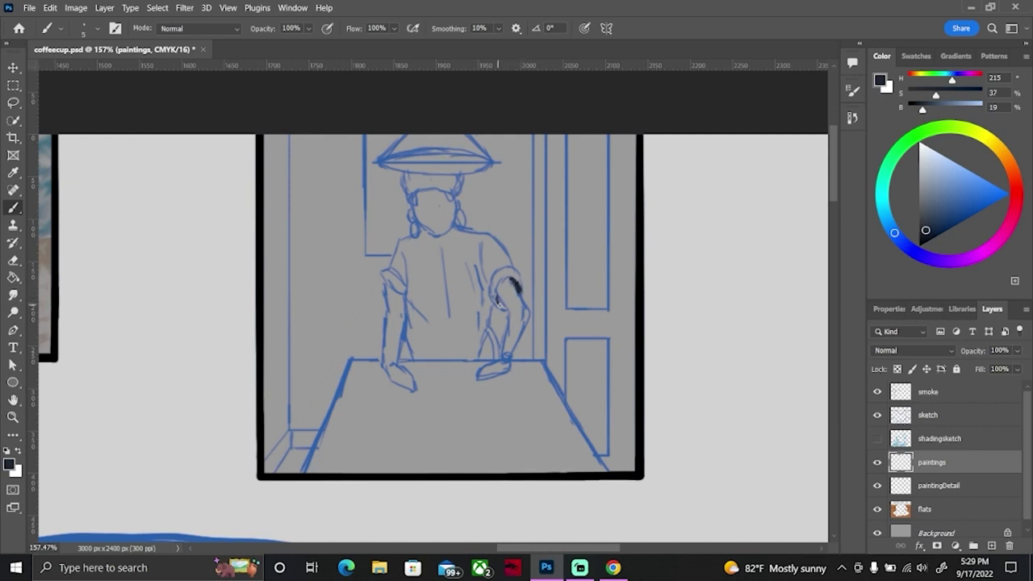
drag(517, 283, 494, 305)
Step: Block in shadow along the left arm, right side, under the arms, and left shoulder
mouse_move(407, 335)
mouse_down()
mouse_move(413, 358)
mouse_move(404, 321)
mouse_move(411, 336)
mouse_move(452, 354)
mouse_up()
mouse_move(477, 269)
mouse_down()
mouse_move(489, 307)
mouse_move(483, 350)
mouse_move(484, 341)
mouse_up()
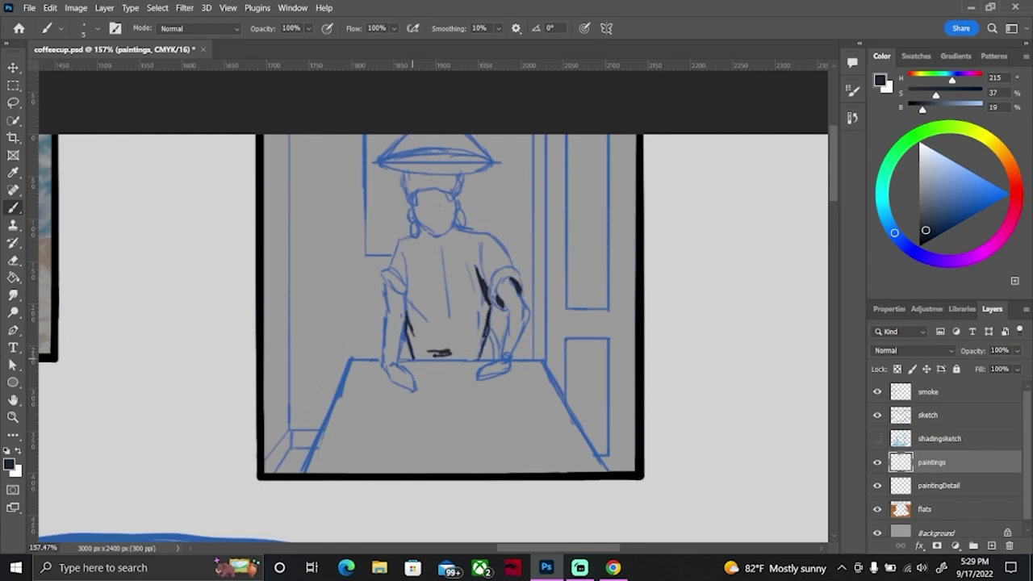
drag(415, 358, 480, 359)
mouse_move(442, 323)
mouse_down()
mouse_move(463, 356)
mouse_move(410, 355)
mouse_move(478, 359)
mouse_up()
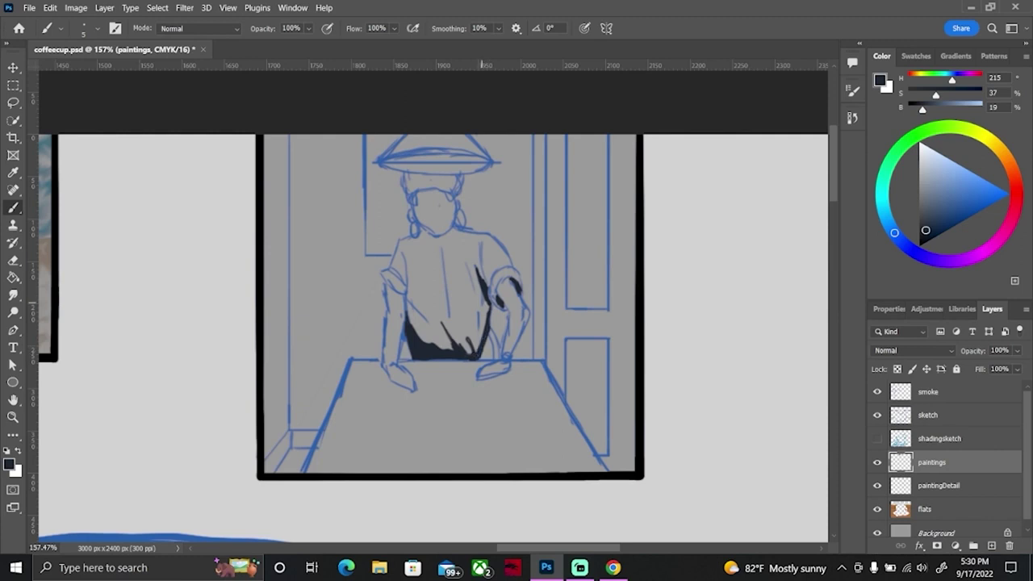
drag(483, 312, 482, 349)
drag(383, 276, 408, 285)
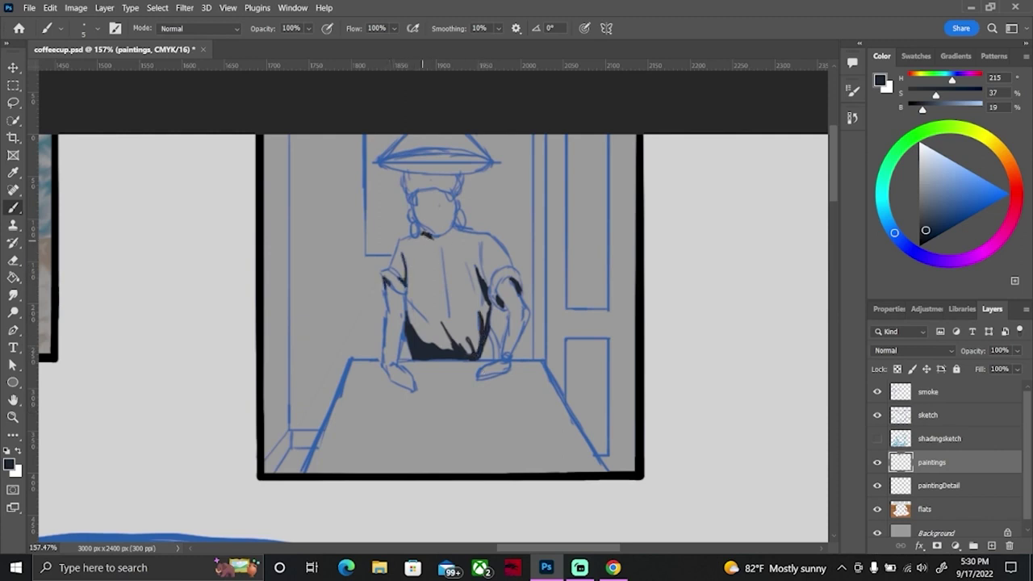
drag(424, 234, 420, 242)
key(ctrl+z)
Step: On the paintingDetail layer with a blue swatch, darken the figure's neck and collar
click(916, 55)
click(879, 99)
click(939, 486)
drag(463, 234, 445, 244)
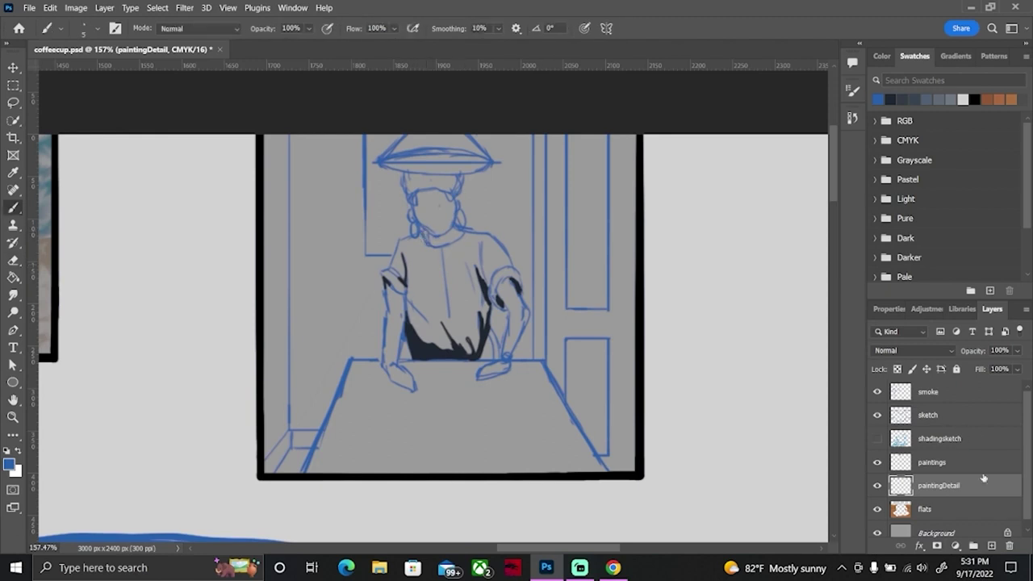
Step: With the dark colour on the paintings layer, shade the collar, right shirt side, and hair
key(x)
click(937, 462)
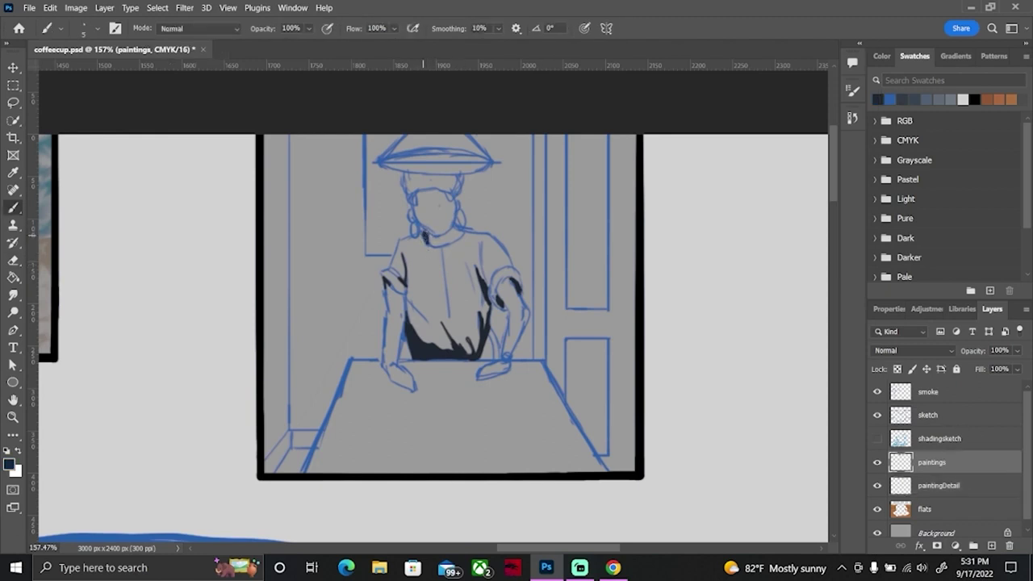
mouse_move(421, 233)
mouse_down()
mouse_move(428, 242)
mouse_move(419, 241)
mouse_move(452, 246)
mouse_move(488, 296)
mouse_up()
drag(474, 254, 486, 320)
mouse_move(450, 175)
mouse_down()
mouse_move(410, 174)
mouse_move(460, 200)
mouse_up()
mouse_move(409, 173)
mouse_down()
mouse_move(407, 202)
mouse_move(405, 188)
mouse_move(442, 176)
mouse_up()
drag(460, 187, 451, 189)
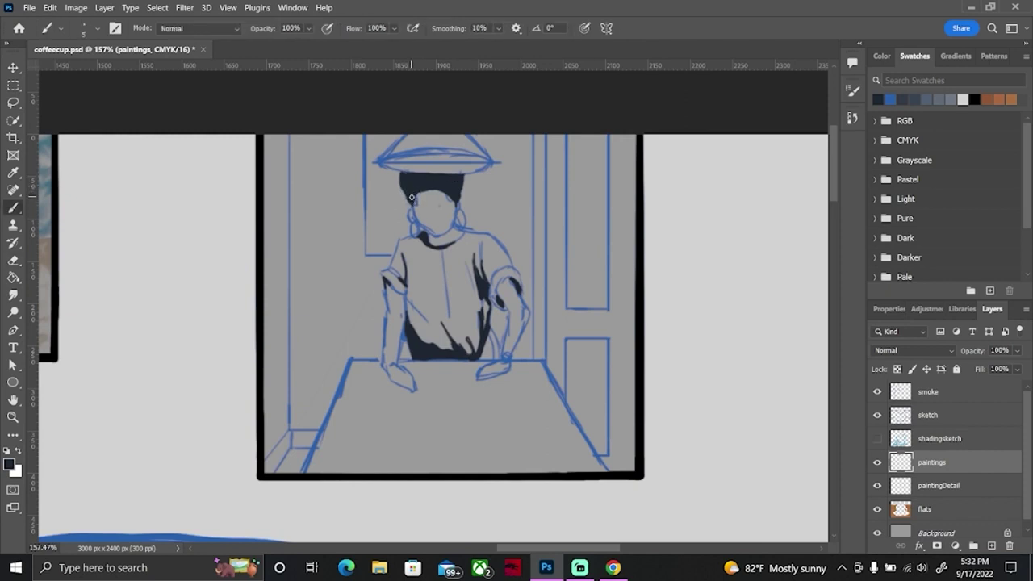
Step: Paint the slanted top of the lamp shade dark, edge to edge
drag(445, 148, 488, 160)
drag(382, 152, 426, 149)
drag(472, 136, 490, 160)
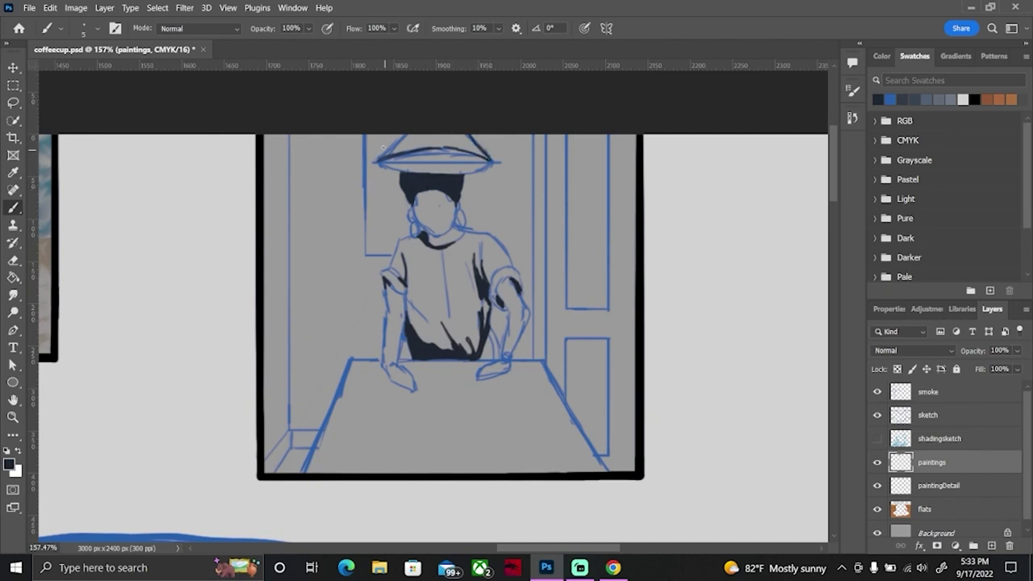
mouse_move(378, 158)
mouse_down()
mouse_move(411, 129)
mouse_move(489, 159)
mouse_move(411, 137)
mouse_move(385, 158)
mouse_move(408, 143)
mouse_move(487, 159)
mouse_up()
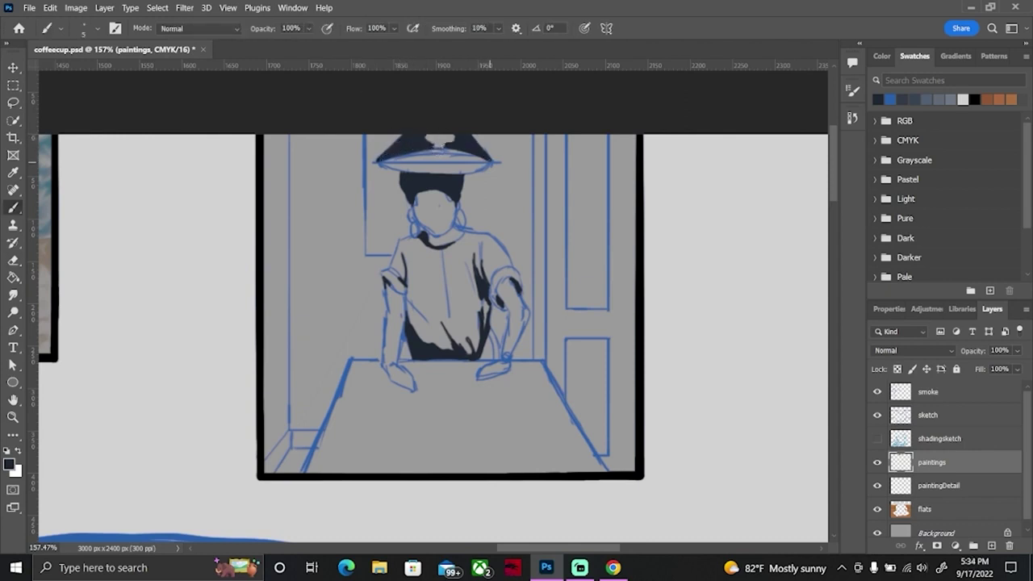
drag(392, 154, 387, 160)
Step: Add fold lines on the shirt chest and outline the left shoulder and sleeve
click(852, 118)
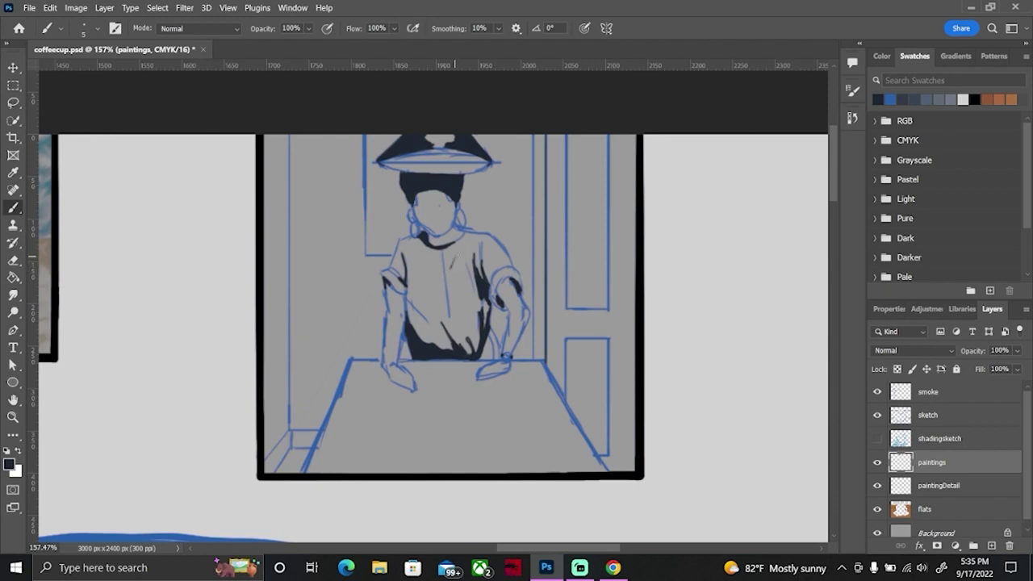
drag(457, 254, 450, 275)
mouse_move(428, 257)
mouse_down()
mouse_move(439, 308)
mouse_move(408, 317)
mouse_up()
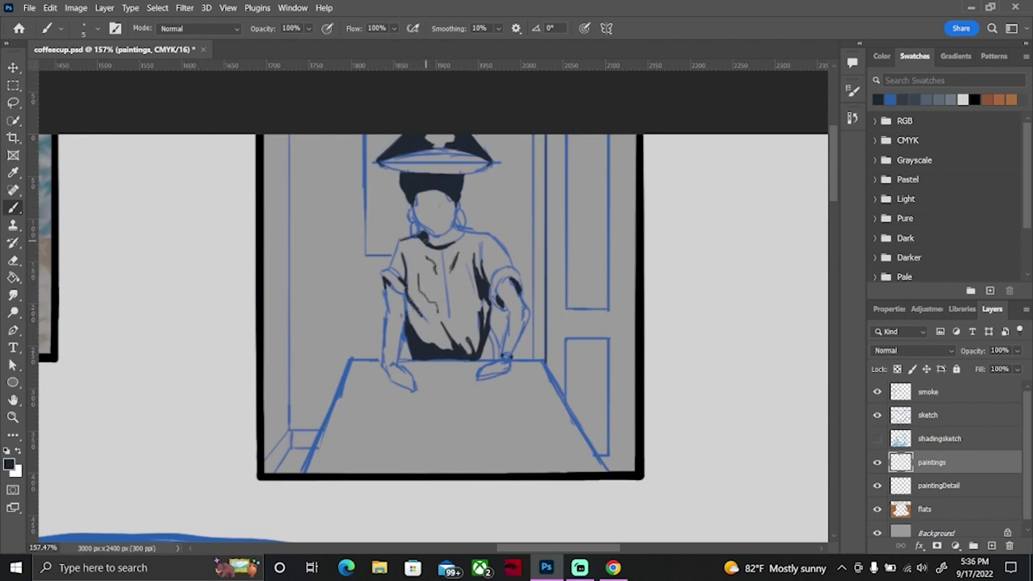
drag(396, 247, 392, 267)
Step: Pick a lighter dark blue-grey and paint the narrow object by the door frame
click(882, 56)
click(926, 221)
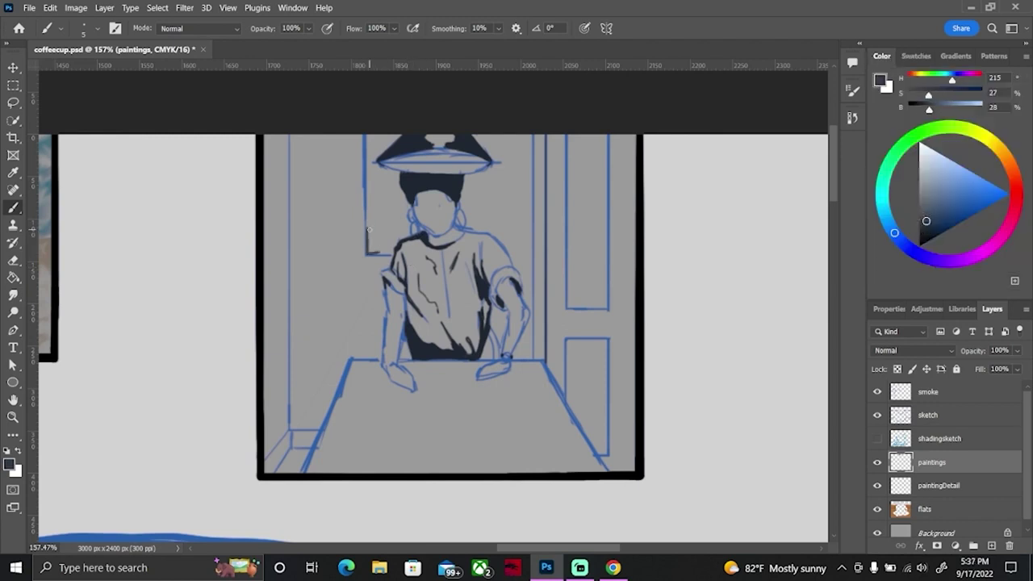
drag(369, 229, 372, 240)
mouse_move(378, 226)
mouse_down()
mouse_move(386, 229)
mouse_move(374, 205)
mouse_up()
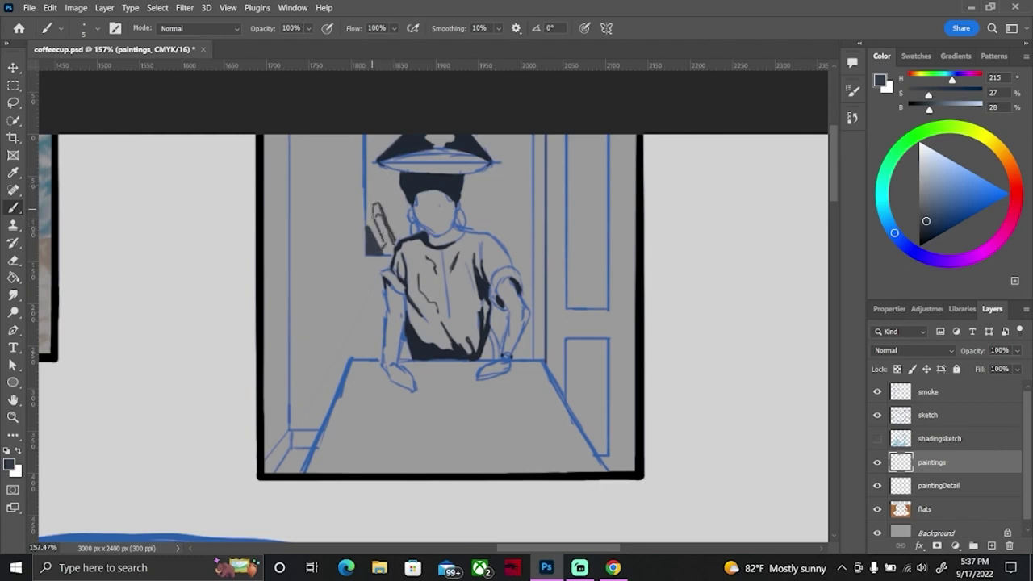
mouse_move(395, 241)
mouse_down()
mouse_move(384, 255)
mouse_move(373, 209)
mouse_up()
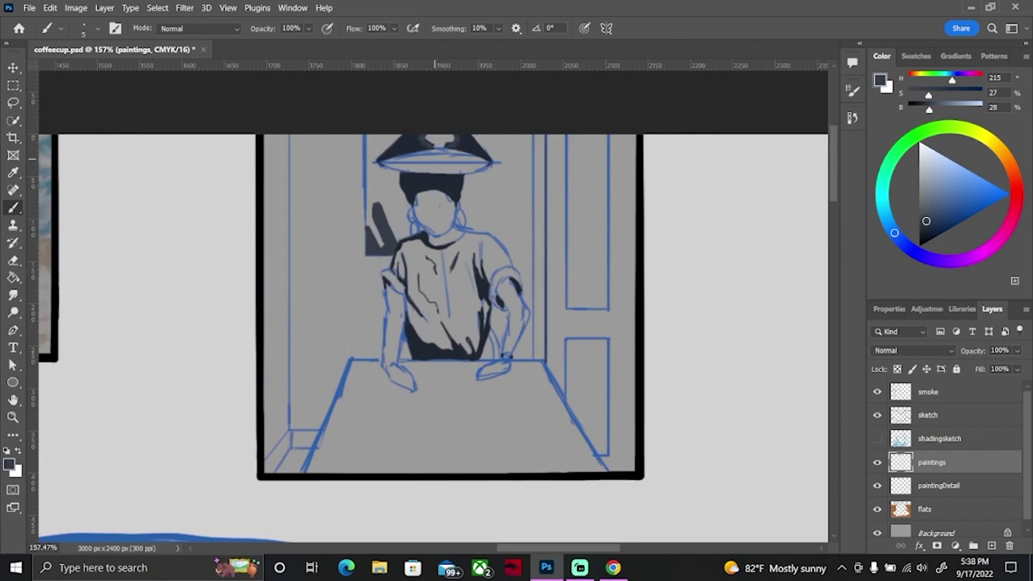
Step: Fill the shirt's shoulders, centre, and left side with dark blue-grey
mouse_move(469, 233)
mouse_down()
mouse_move(509, 260)
mouse_move(505, 278)
mouse_move(509, 267)
mouse_move(477, 260)
mouse_move(468, 236)
mouse_move(452, 258)
mouse_move(448, 275)
mouse_move(488, 326)
mouse_move(443, 279)
mouse_up()
mouse_move(420, 240)
mouse_down()
mouse_move(443, 257)
mouse_move(395, 272)
mouse_move(444, 346)
mouse_move(420, 344)
mouse_move(475, 335)
mouse_move(479, 352)
mouse_up()
mouse_move(452, 263)
mouse_down()
mouse_move(454, 312)
mouse_move(466, 331)
mouse_move(440, 258)
mouse_move(444, 315)
mouse_up()
mouse_move(408, 246)
mouse_down()
mouse_move(426, 310)
mouse_move(450, 333)
mouse_up()
mouse_move(391, 268)
mouse_down()
mouse_move(385, 290)
mouse_move(406, 284)
mouse_up()
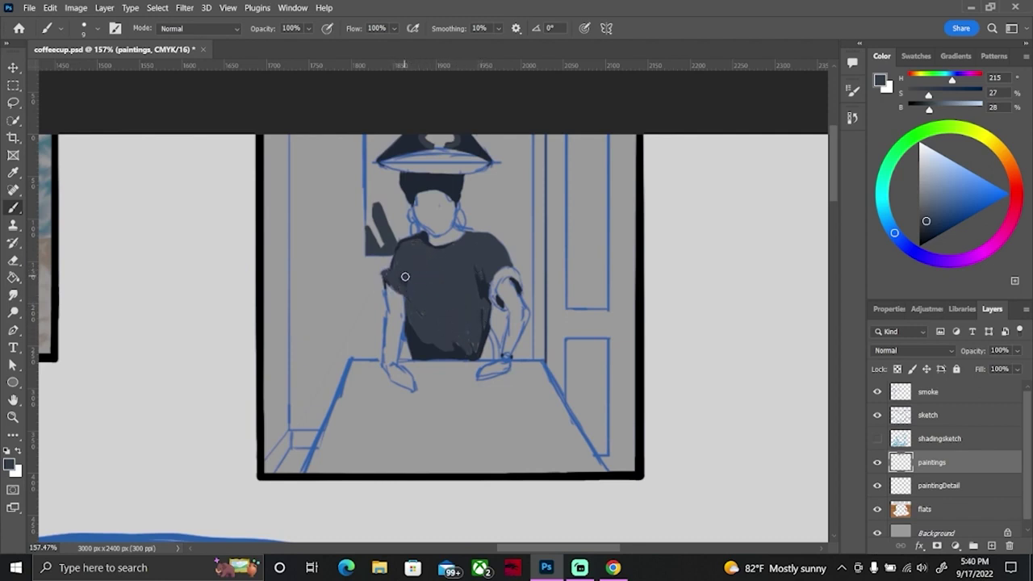
click(915, 55)
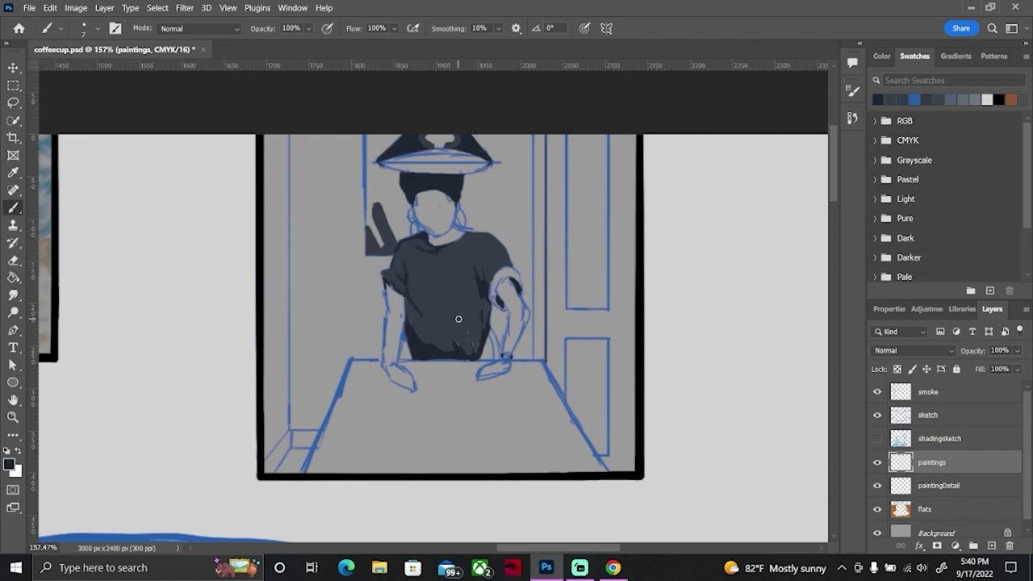
Step: Add lighter chest strokes and extend the sampled shirt colour over shoulder, sleeve, and bottom edge
mouse_move(430, 274)
mouse_down()
mouse_move(418, 290)
mouse_move(431, 307)
mouse_up()
drag(465, 276, 470, 294)
alt+click(489, 238)
drag(470, 231, 496, 243)
drag(495, 302, 504, 312)
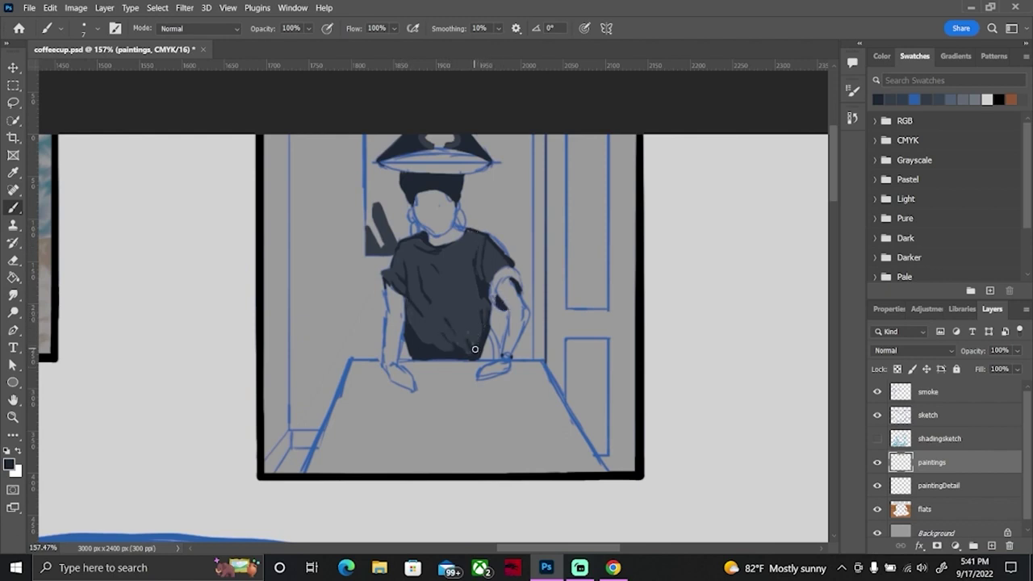
click(883, 56)
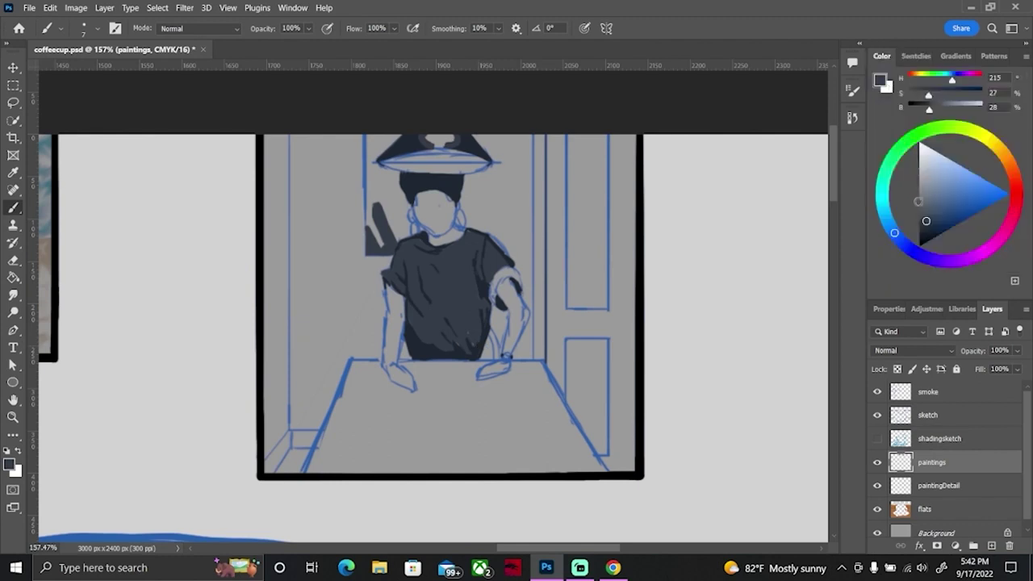
click(917, 56)
mouse_move(443, 358)
mouse_down()
mouse_move(457, 351)
mouse_move(476, 360)
mouse_move(468, 338)
mouse_up()
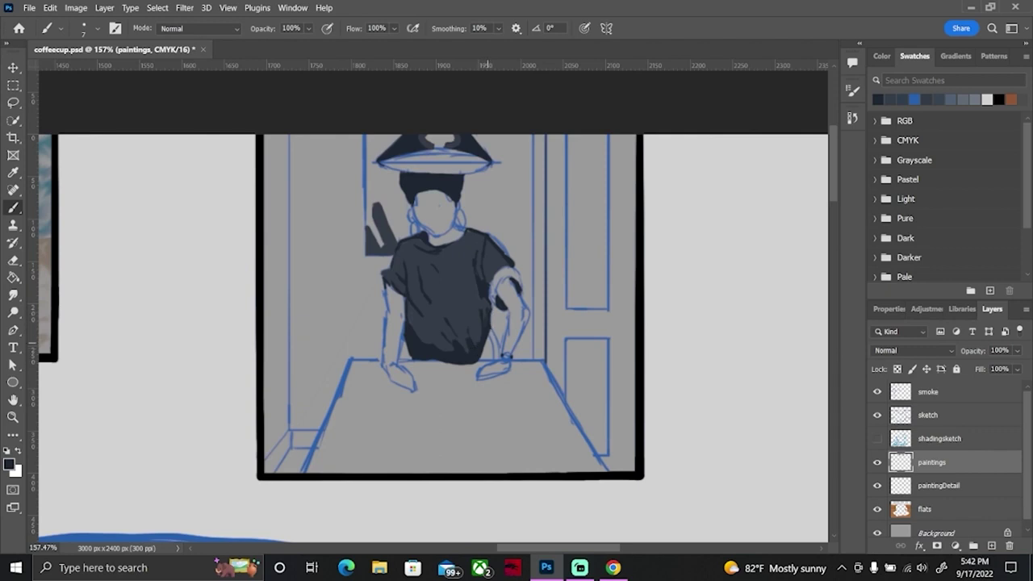
Step: Shade the wall beside the hair in lighter blue-grey, then pick a darker, less saturated grey
click(882, 56)
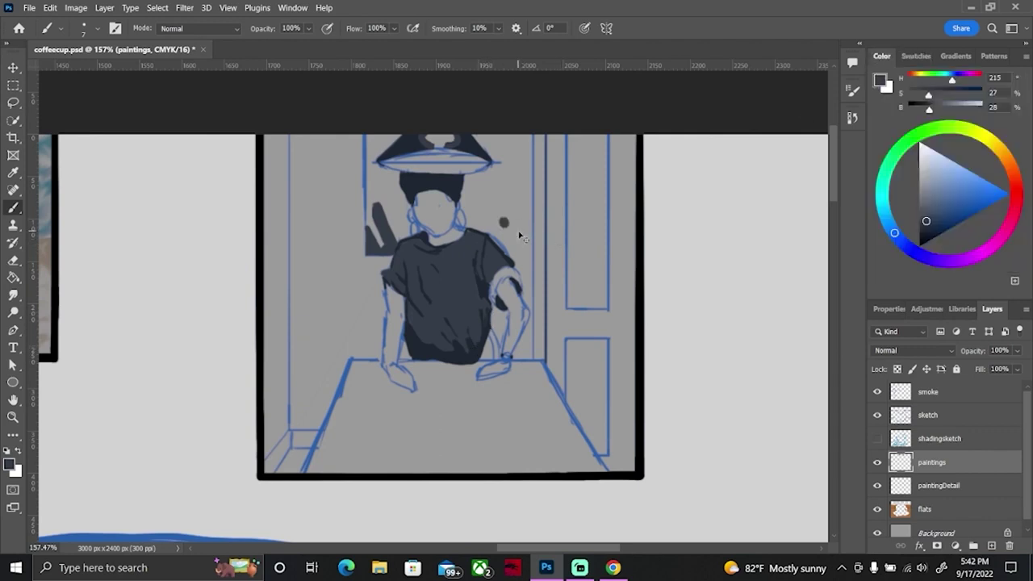
drag(924, 210, 922, 199)
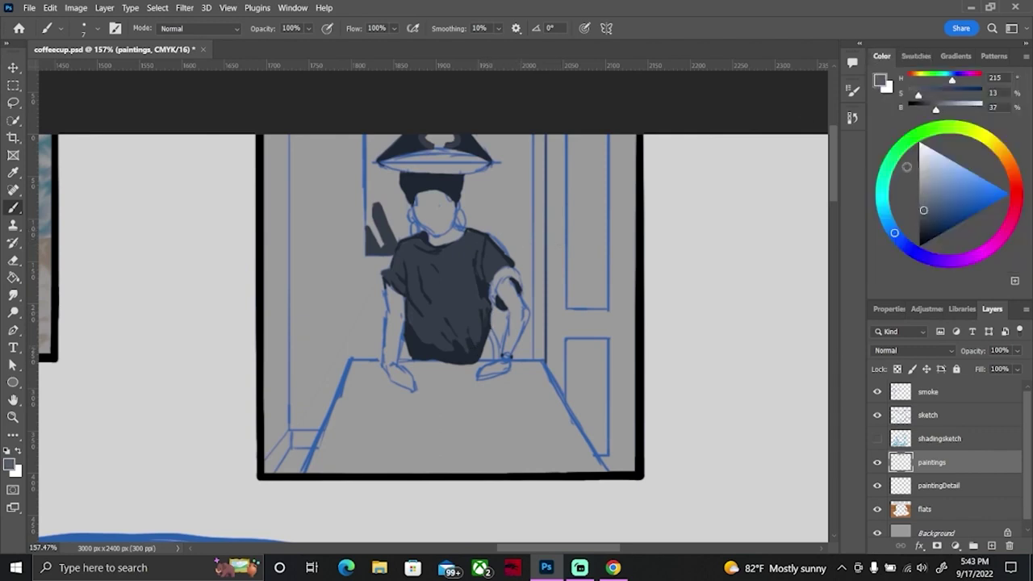
drag(370, 218, 367, 167)
mouse_move(388, 223)
mouse_down()
mouse_move(408, 212)
mouse_move(407, 194)
mouse_move(381, 166)
mouse_move(396, 179)
mouse_move(376, 204)
mouse_move(405, 212)
mouse_move(371, 135)
mouse_move(394, 134)
mouse_up()
click(921, 217)
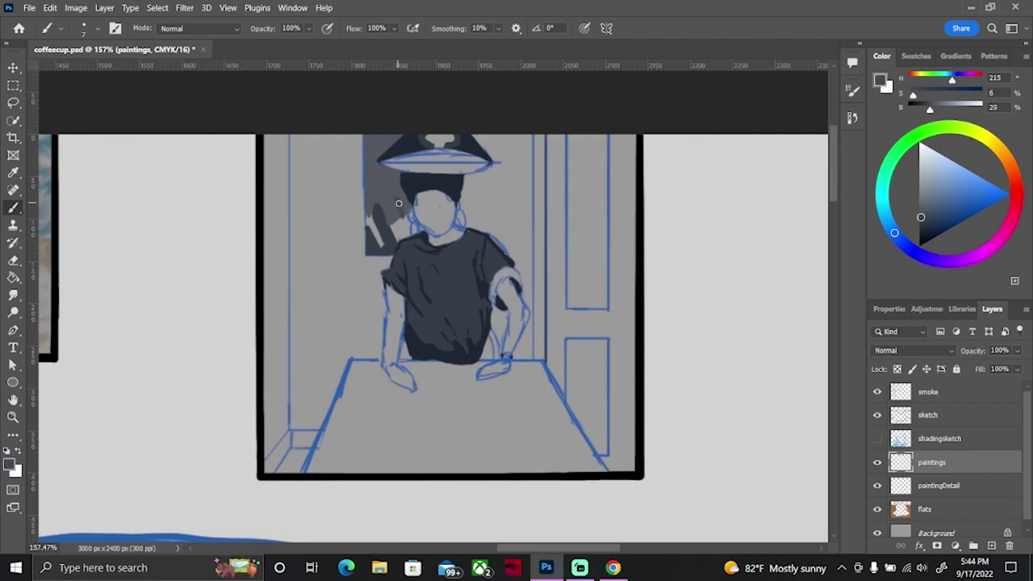
Step: Zoom in on the figure, then paint a left-shoulder shadow, neck shading, and hair over the forehead in greys
key(z)
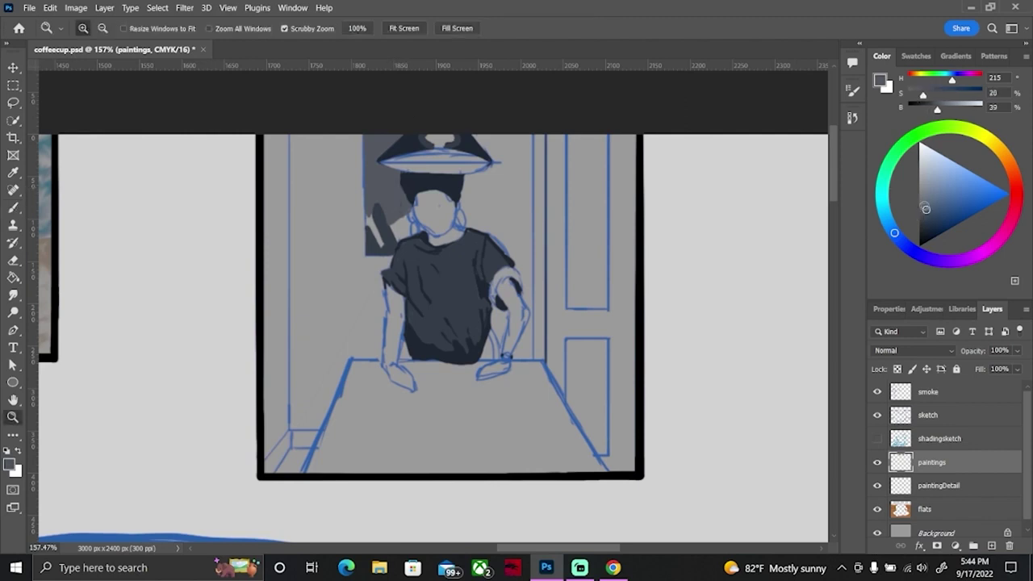
click(396, 209)
scroll(834, 178, down, 1)
key(b)
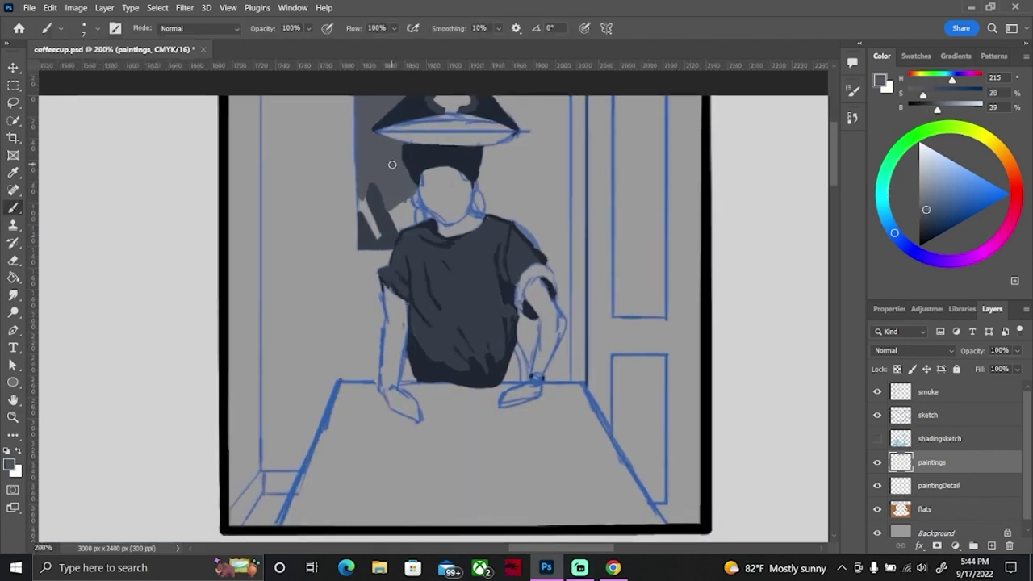
click(927, 216)
click(927, 214)
drag(410, 219, 394, 220)
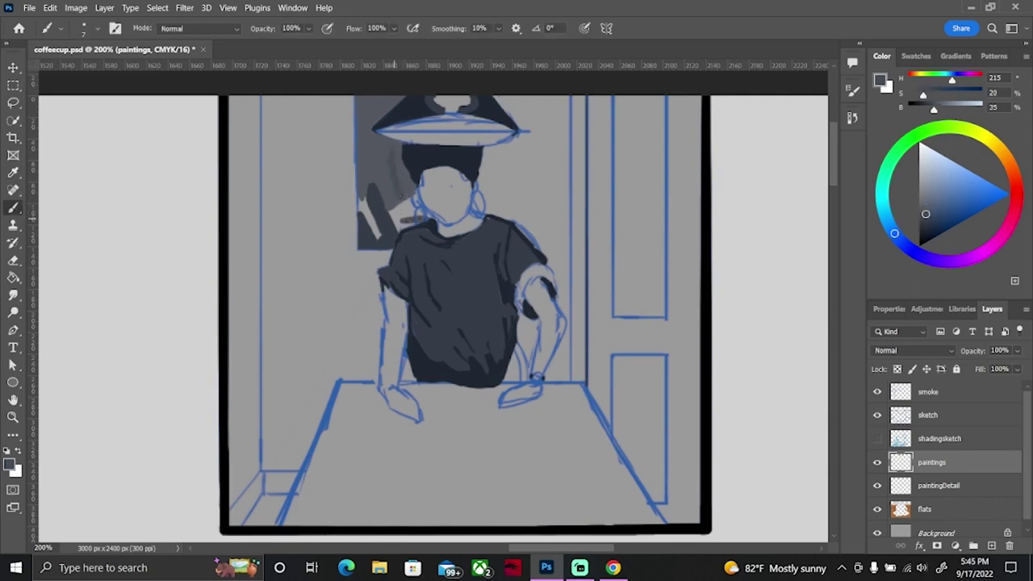
mouse_move(468, 215)
mouse_down()
mouse_move(472, 235)
mouse_move(442, 227)
mouse_move(452, 234)
mouse_up()
mouse_move(465, 178)
mouse_down()
mouse_move(449, 173)
mouse_move(472, 186)
mouse_move(421, 172)
mouse_move(423, 183)
mouse_up()
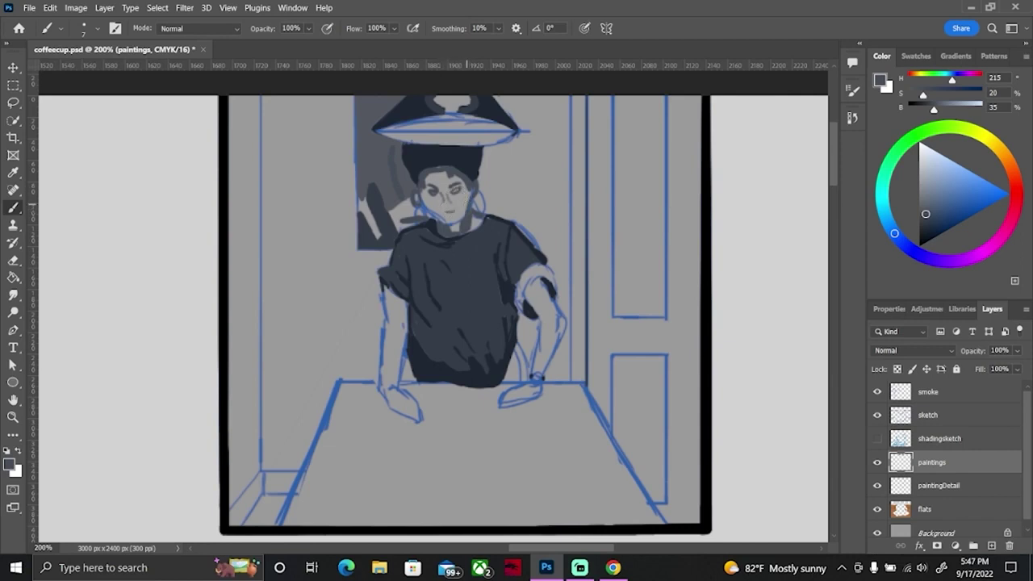
Step: Darken the gap between the torso and right arm with blue-grey
alt+click(420, 200)
alt+click(463, 179)
drag(517, 347, 528, 384)
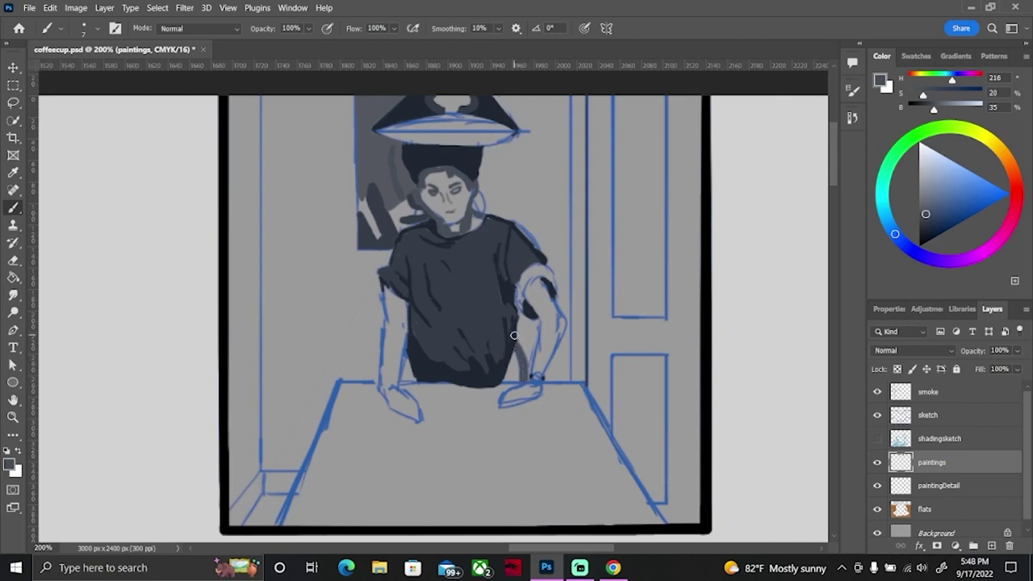
Step: Paint light grey on the wall behind the lamp and right of the head
alt+click(401, 378)
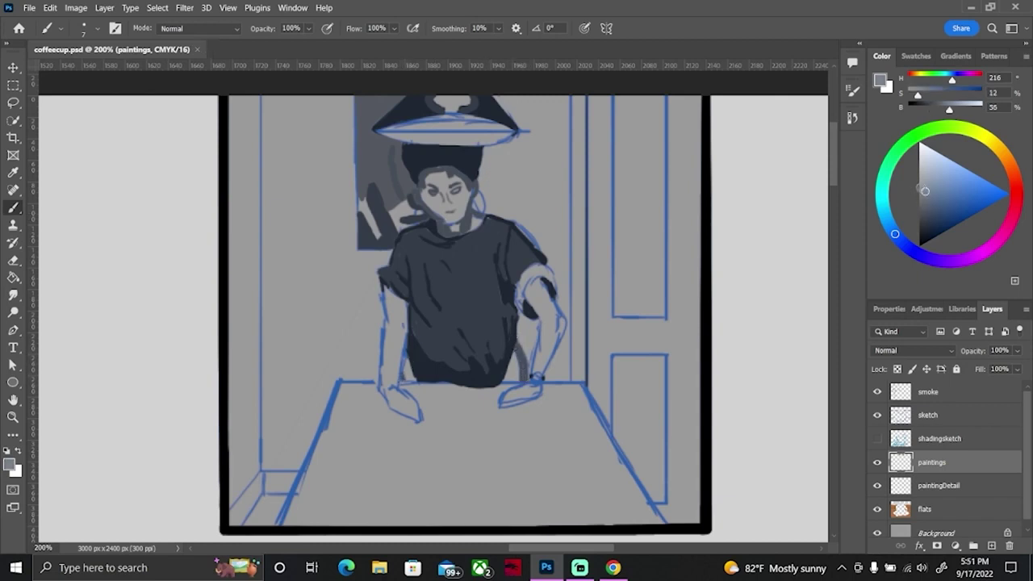
drag(561, 100, 562, 138)
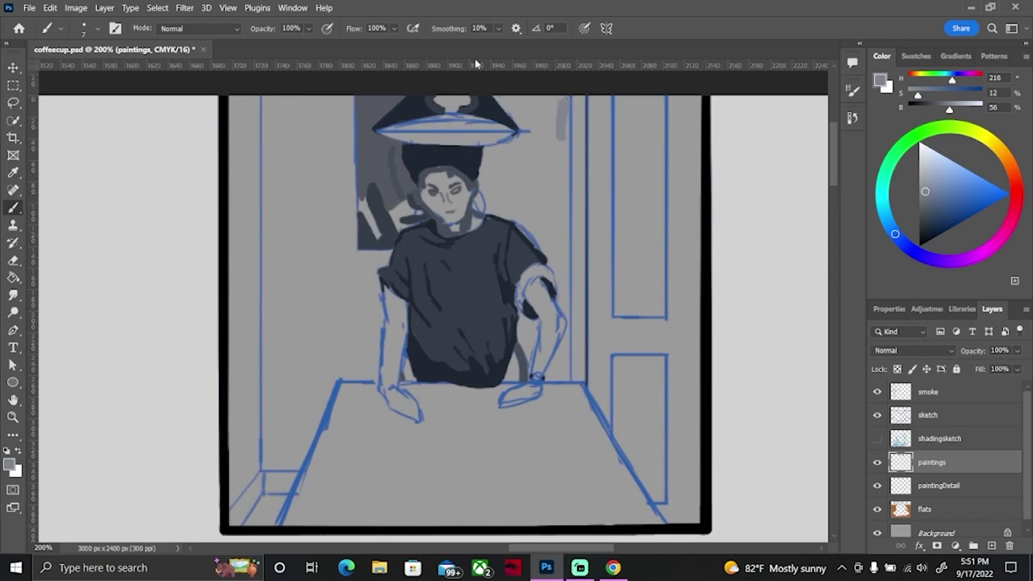
mouse_move(496, 96)
mouse_down()
mouse_move(528, 144)
mouse_move(485, 160)
mouse_move(484, 181)
mouse_move(556, 145)
mouse_move(565, 182)
mouse_move(557, 96)
mouse_move(537, 105)
mouse_up()
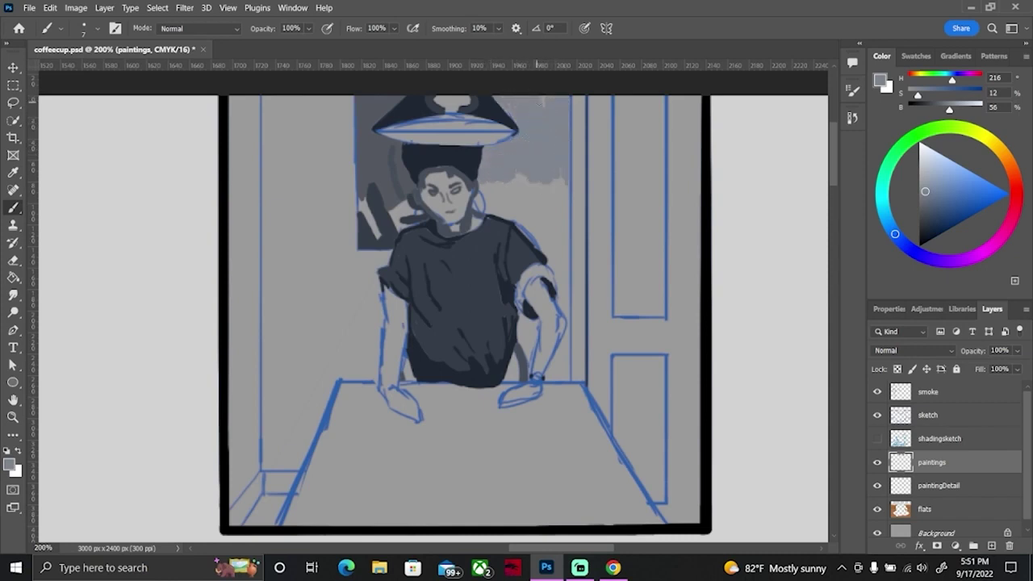
mouse_move(484, 188)
mouse_down()
mouse_move(493, 204)
mouse_move(561, 223)
mouse_move(565, 238)
mouse_up()
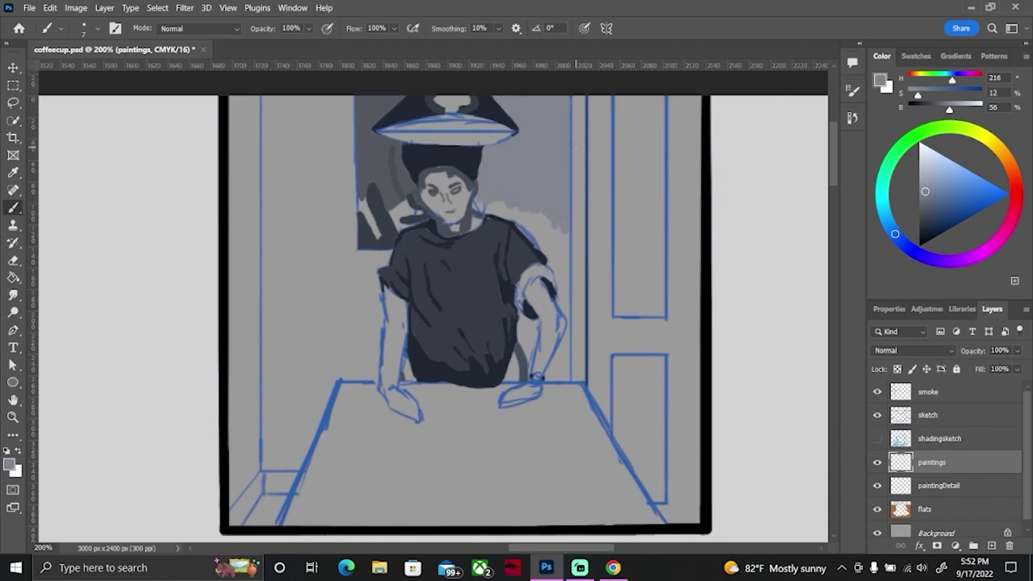
Step: Fill the upper-right door area with flat grey
key(l)
mouse_move(565, 97)
mouse_down()
mouse_move(570, 240)
mouse_move(707, 113)
mouse_up()
key(g)
click(601, 141)
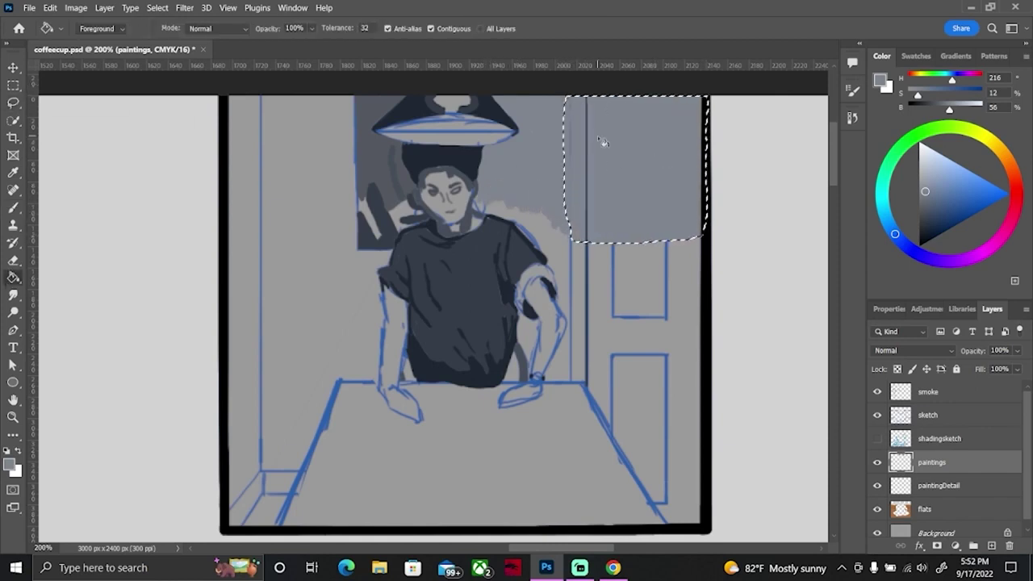
key(ctrl+d)
Step: Move paintingDetail above paintings and fill the upper-left wall area with grey
key(alt+bracketleft)
key(ctrl+bracketright)
key(l)
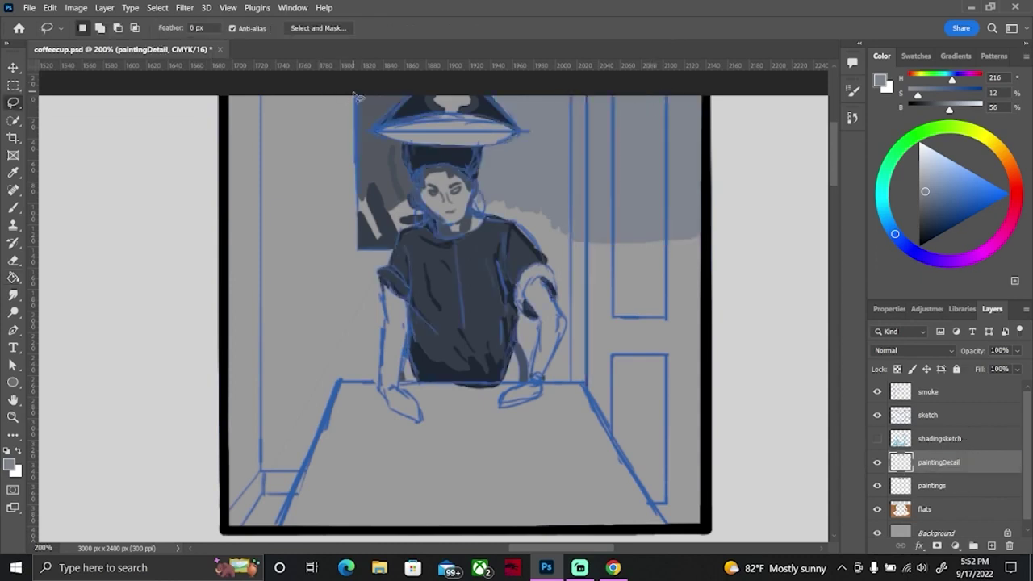
mouse_move(355, 95)
mouse_down()
mouse_move(356, 244)
mouse_move(226, 98)
mouse_move(356, 95)
mouse_up()
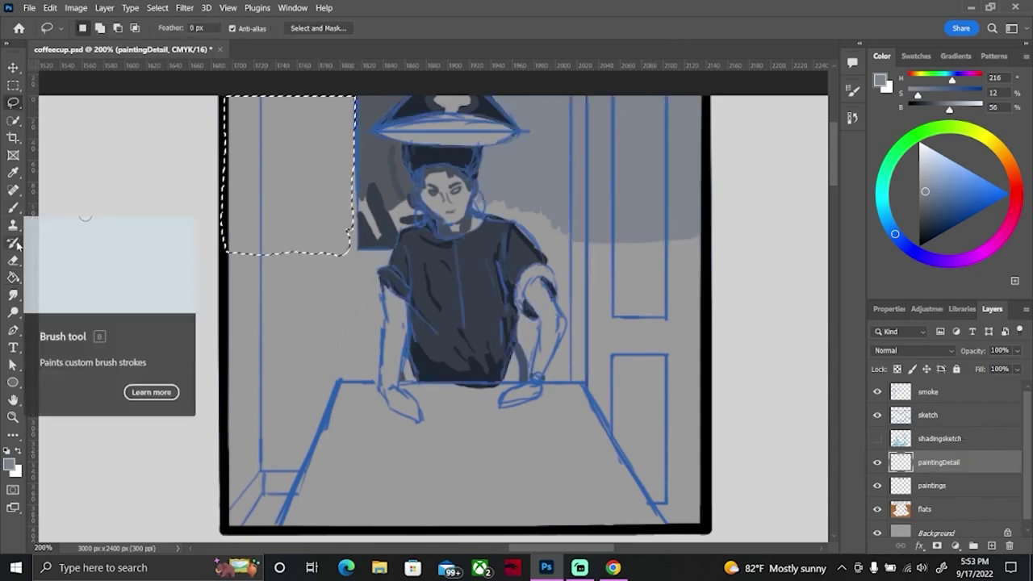
key(alt+BackSpace)
key(ctrl+d)
Step: Restore the upper-left wall selection on the paintings layer, then deselect
key(b)
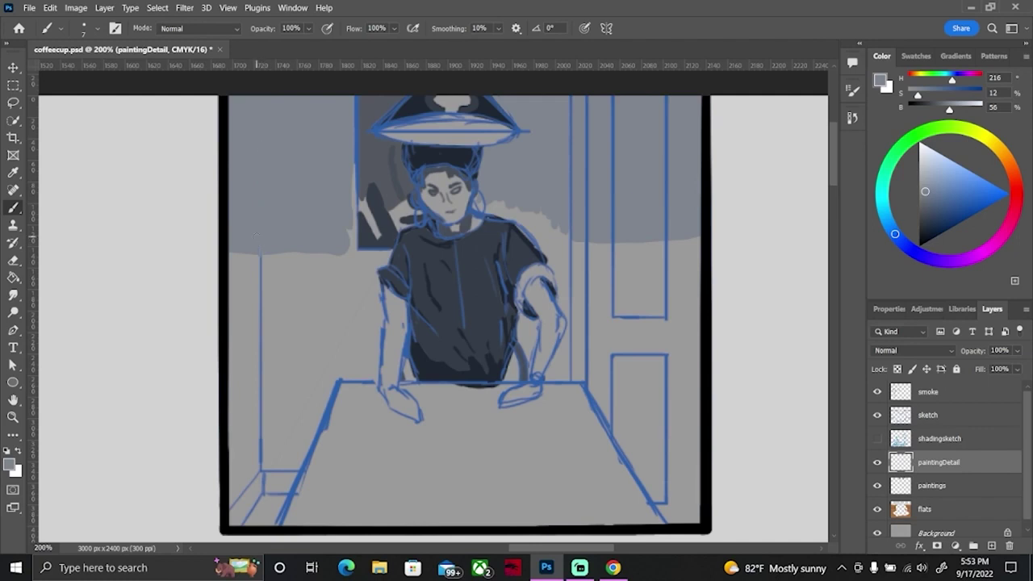
key(ctrl+z)
click(888, 485)
key(g)
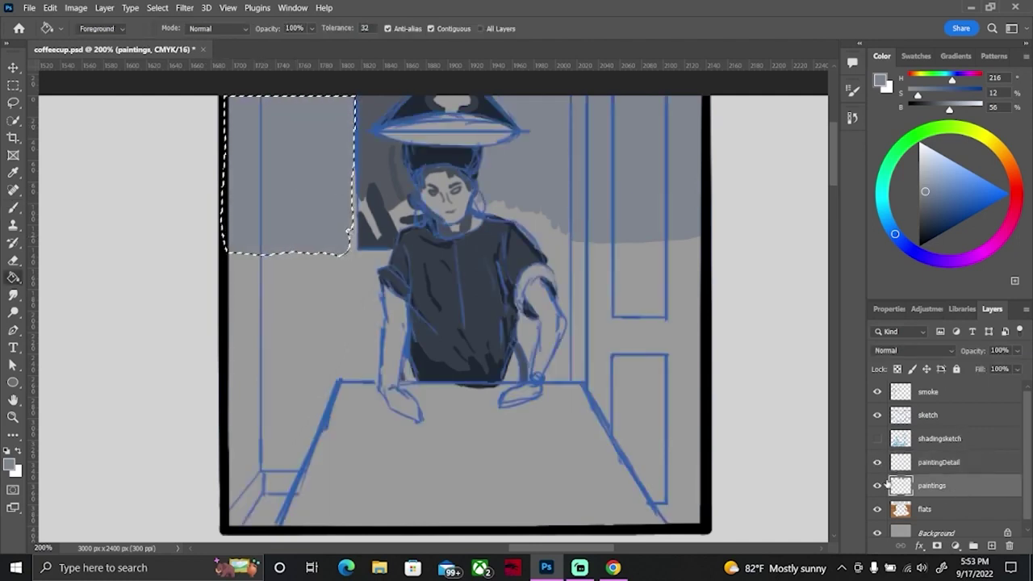
key(ctrl+d)
Step: Darken the wall beside the arm and shoulder, and dab a highlight on the lamp bulb
key(b)
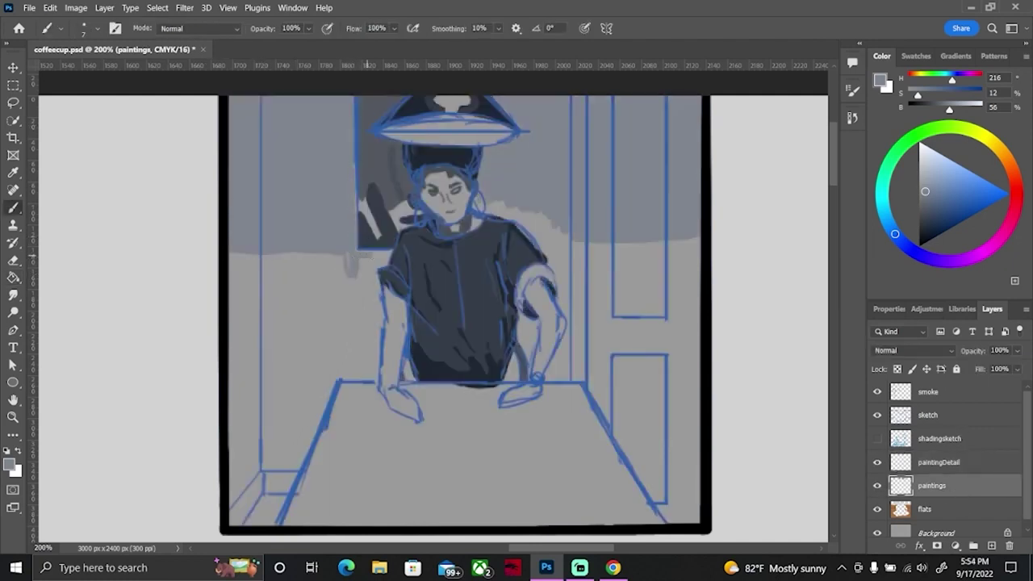
mouse_move(373, 255)
mouse_down()
mouse_move(379, 275)
mouse_move(232, 271)
mouse_up()
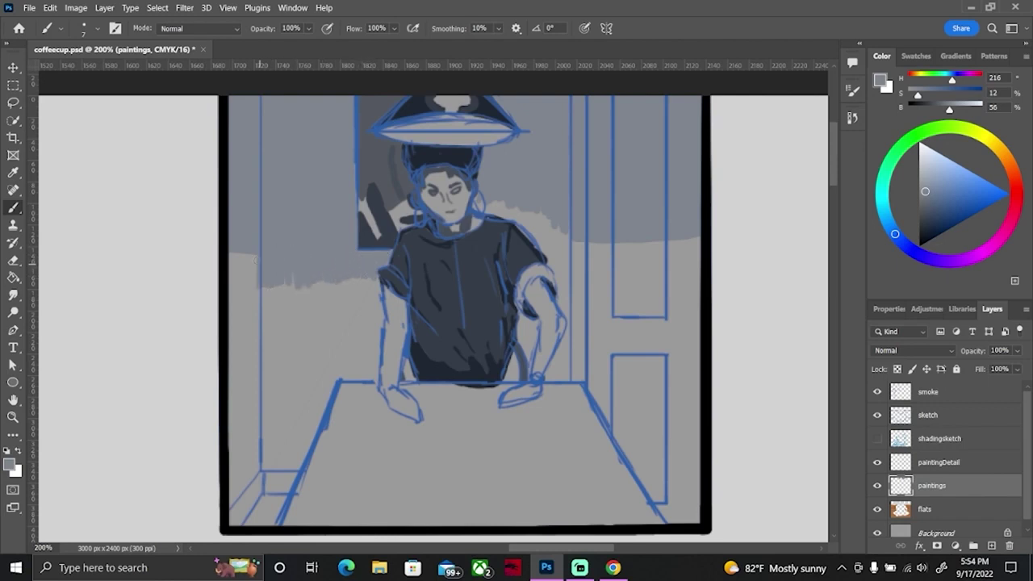
mouse_move(490, 205)
mouse_down()
mouse_move(557, 262)
mouse_move(557, 289)
mouse_move(546, 218)
mouse_up()
mouse_move(570, 282)
mouse_down()
mouse_move(609, 275)
mouse_move(600, 260)
mouse_up()
click(461, 103)
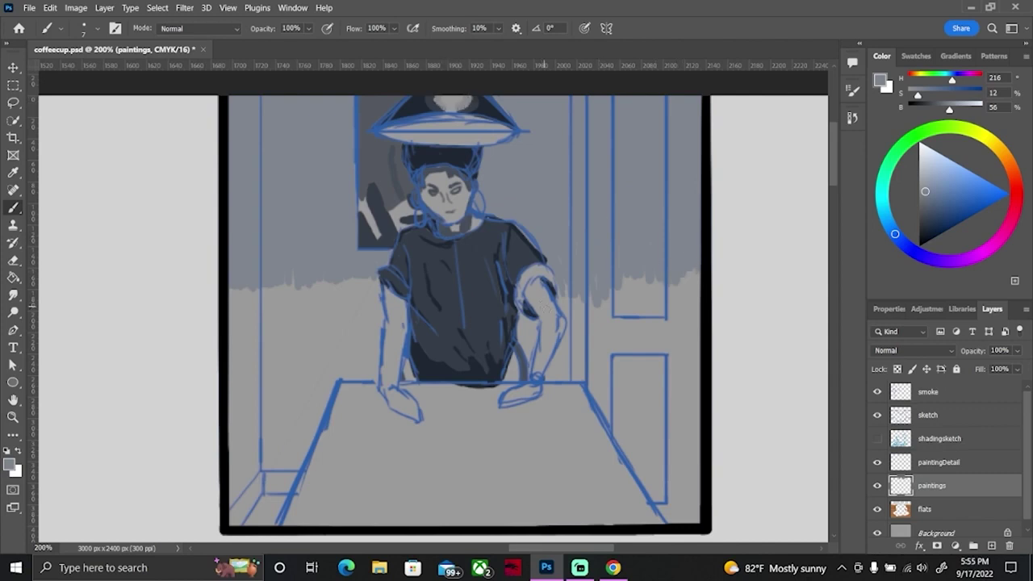
Step: Paint grey down the left arm and streak darker strokes along the wall's lower edge
mouse_move(533, 282)
mouse_down()
mouse_move(554, 323)
mouse_move(536, 373)
mouse_up()
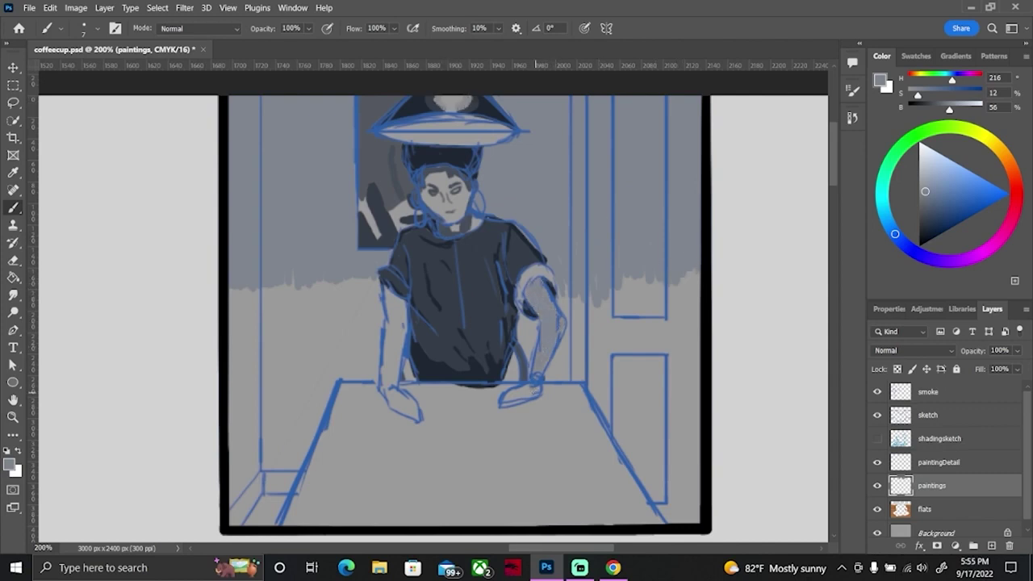
key(ctrl+z)
drag(389, 295, 410, 416)
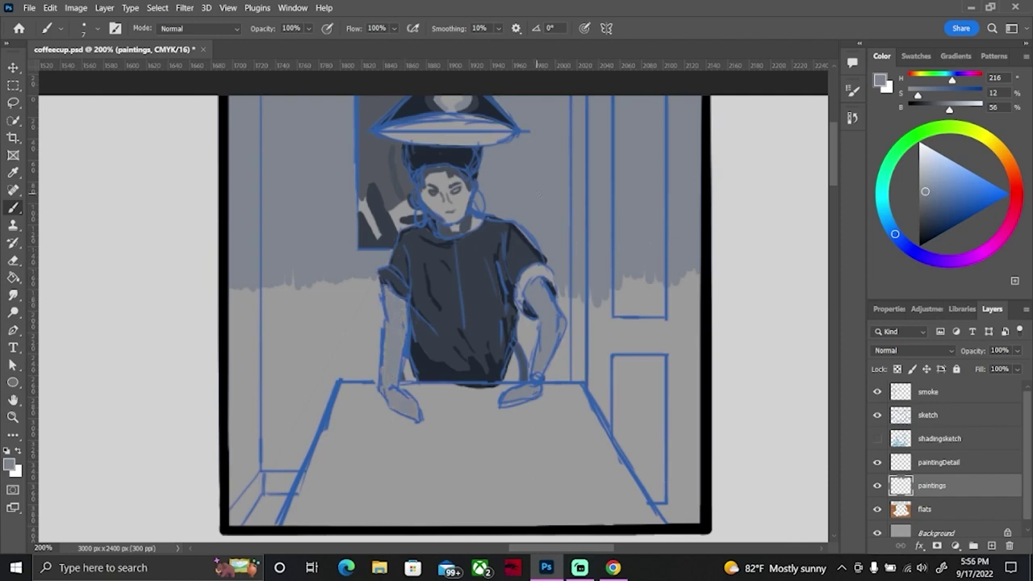
drag(323, 281, 328, 307)
mouse_move(639, 278)
mouse_down()
mouse_move(641, 300)
mouse_move(688, 304)
mouse_up()
mouse_move(655, 278)
mouse_down()
mouse_move(660, 307)
mouse_move(609, 318)
mouse_up()
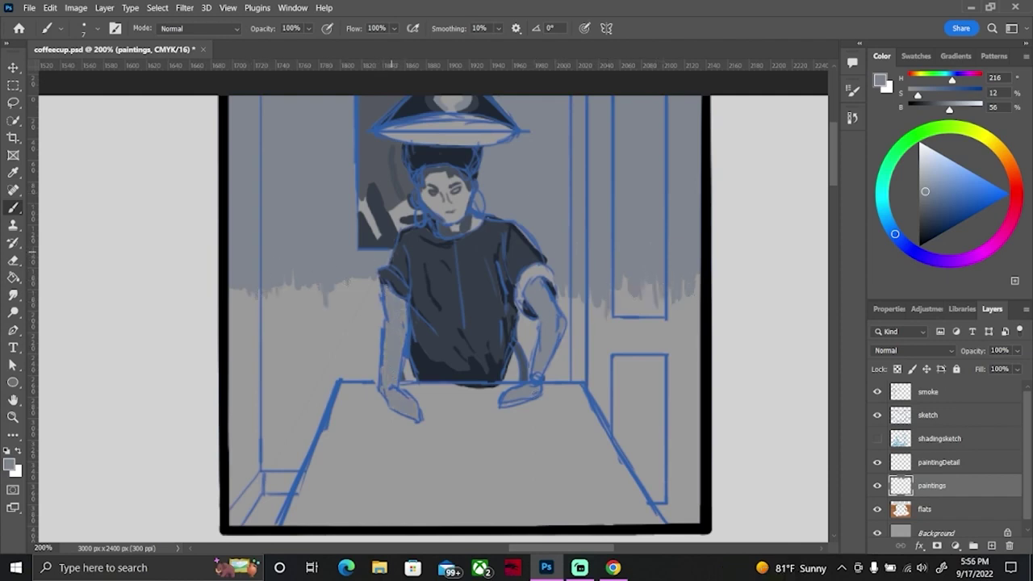
Step: Darken the right sleeve and shoulder with deeper blue-greys, then sample a lighter blue-grey
alt+click(521, 283)
mouse_move(521, 283)
mouse_down()
mouse_move(552, 278)
mouse_move(525, 268)
mouse_move(530, 288)
mouse_up()
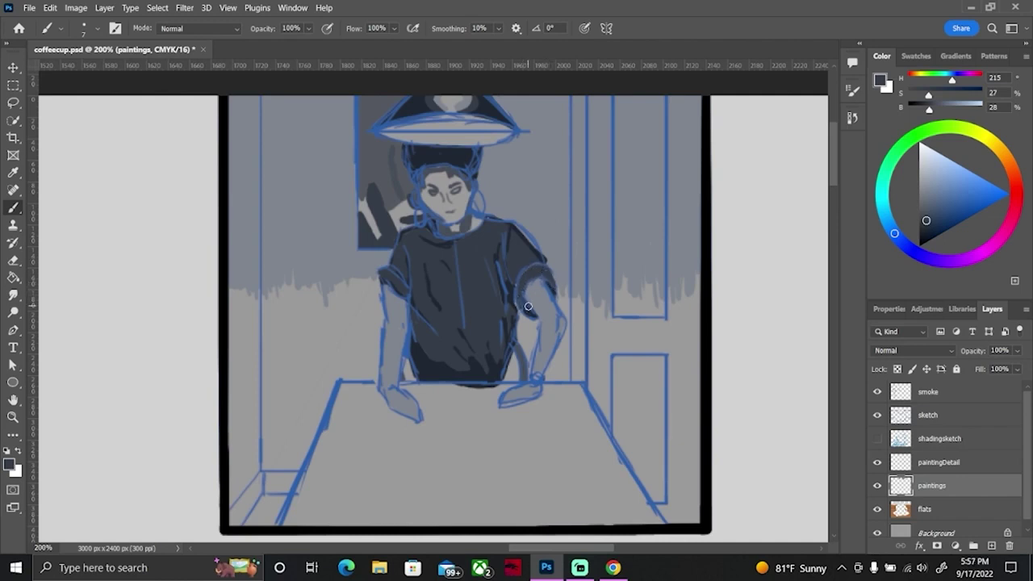
alt+click(523, 258)
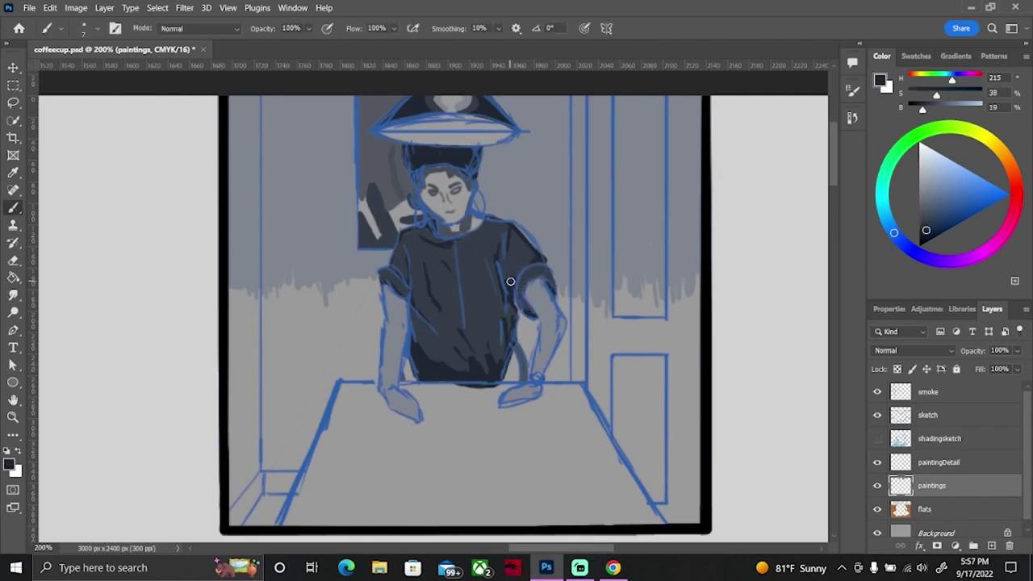
mouse_move(547, 277)
mouse_down()
mouse_move(533, 283)
mouse_move(548, 265)
mouse_up()
click(853, 118)
key(alt)
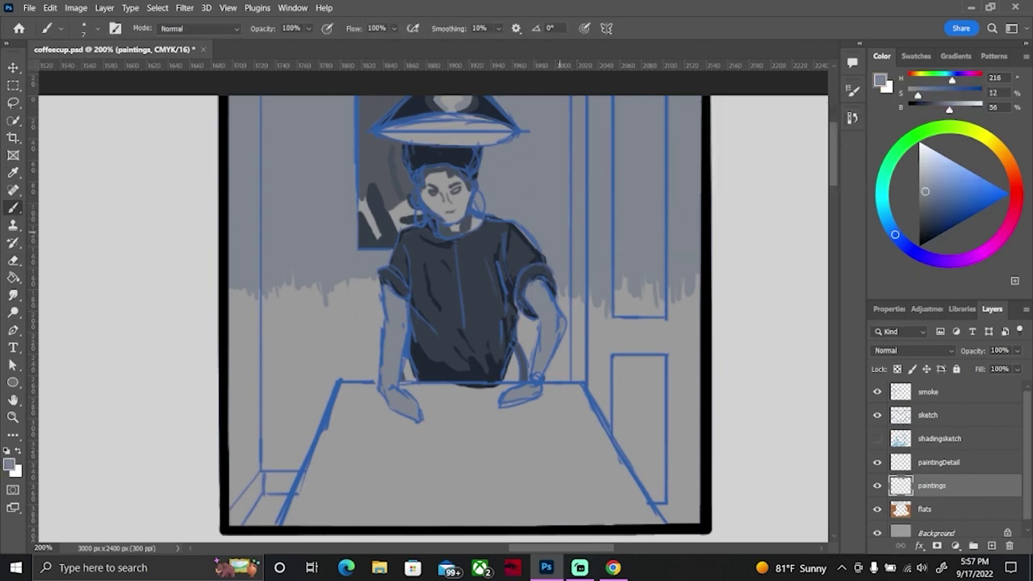
alt+click(640, 197)
Step: Sketch mid-grey shadow edges beside the door frame and along the figure's left side
drag(570, 338, 584, 356)
click(924, 198)
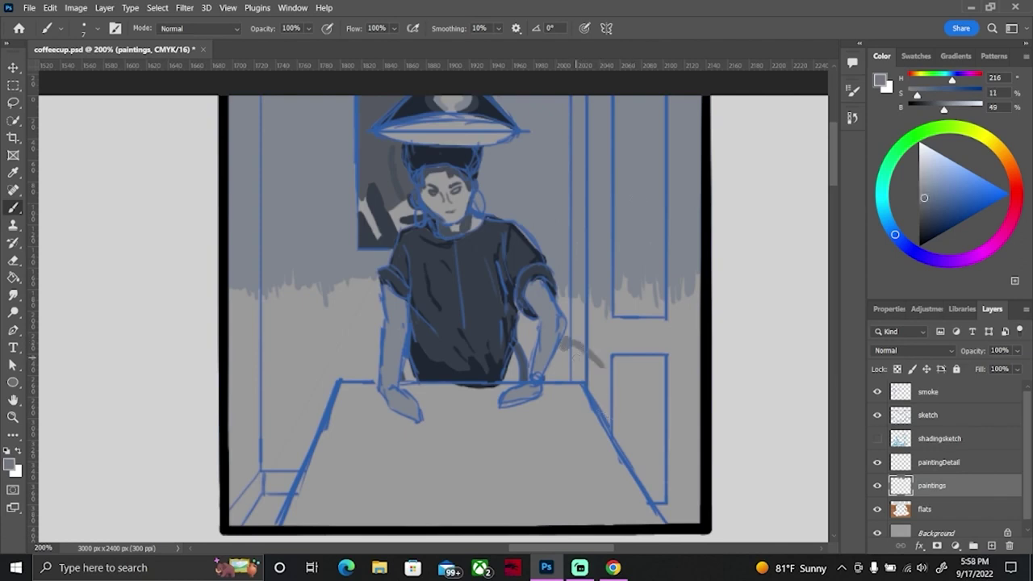
mouse_move(567, 329)
mouse_down()
mouse_move(645, 424)
mouse_move(678, 517)
mouse_up()
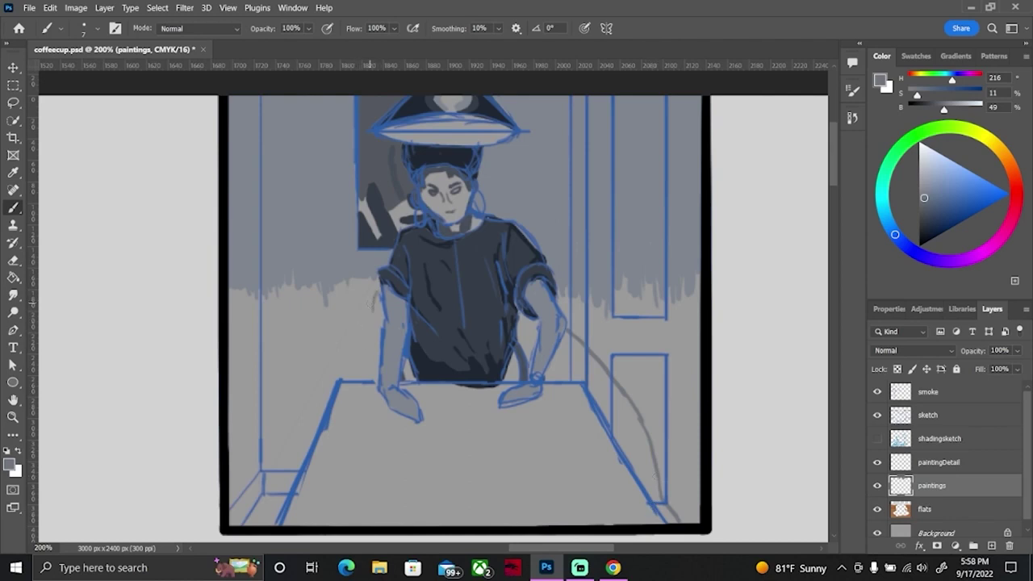
mouse_move(375, 298)
mouse_down()
mouse_move(354, 354)
mouse_move(360, 379)
mouse_move(376, 379)
mouse_move(379, 297)
mouse_move(363, 368)
mouse_up()
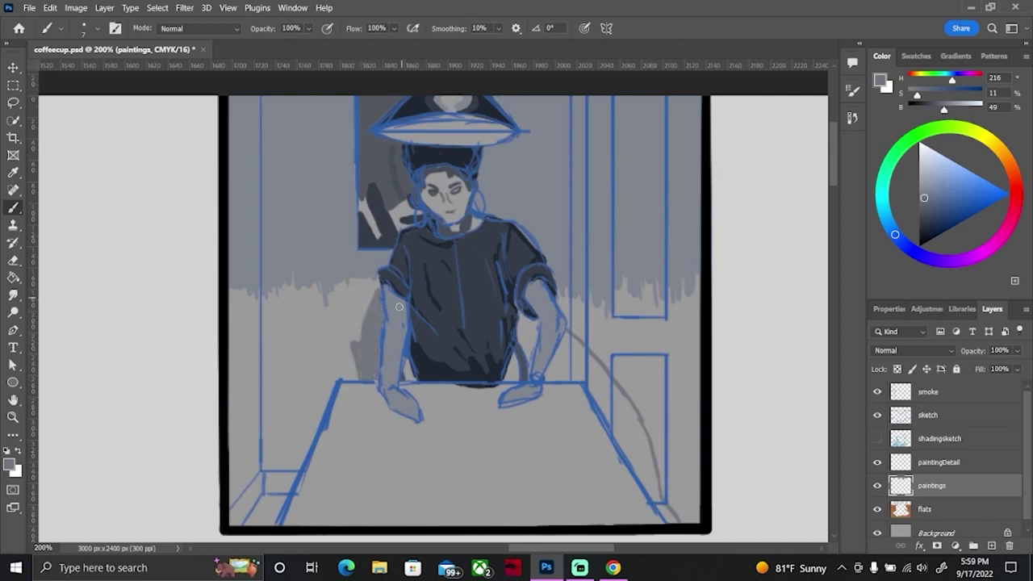
Step: Fill the shadow between the right arm, the table, and the right door frame
mouse_move(521, 319)
mouse_down()
mouse_move(532, 356)
mouse_move(522, 319)
mouse_move(529, 356)
mouse_move(518, 376)
mouse_move(574, 337)
mouse_move(547, 373)
mouse_move(564, 336)
mouse_move(548, 355)
mouse_move(585, 378)
mouse_move(674, 523)
mouse_move(650, 484)
mouse_up()
drag(638, 448, 604, 383)
drag(573, 339, 641, 465)
drag(596, 380, 638, 456)
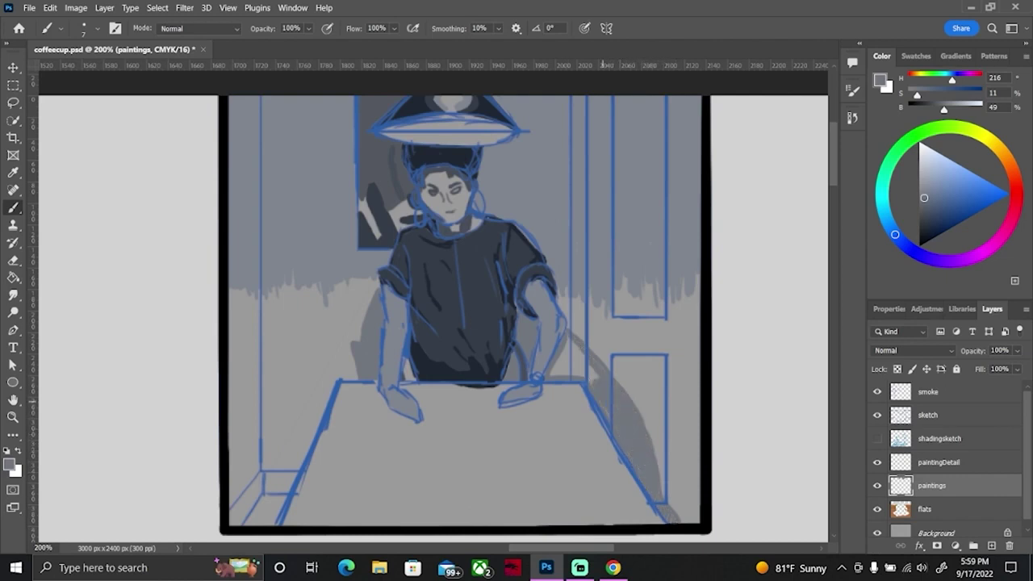
drag(565, 339, 581, 375)
drag(690, 117, 693, 145)
Step: Lasso around the lamp's right edge, then discard that selection
key(l)
mouse_move(491, 97)
mouse_down()
mouse_move(488, 156)
mouse_move(703, 161)
mouse_up()
click(488, 149)
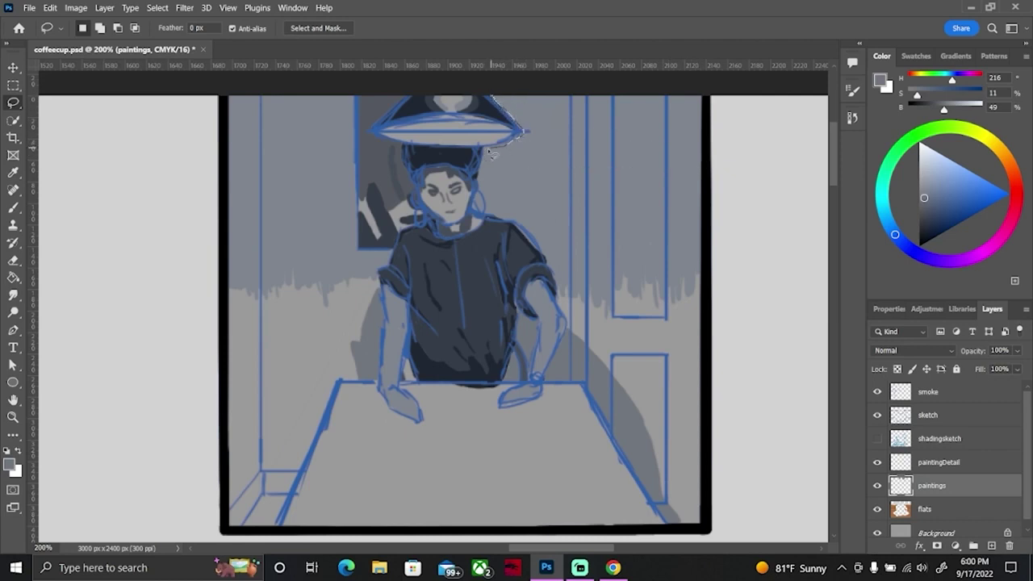
Step: Fill the upper-right and upper-left wall bands beside the lamp with a darker tone
mouse_move(483, 166)
mouse_down()
mouse_move(704, 163)
mouse_move(494, 95)
mouse_up()
key(g)
click(646, 135)
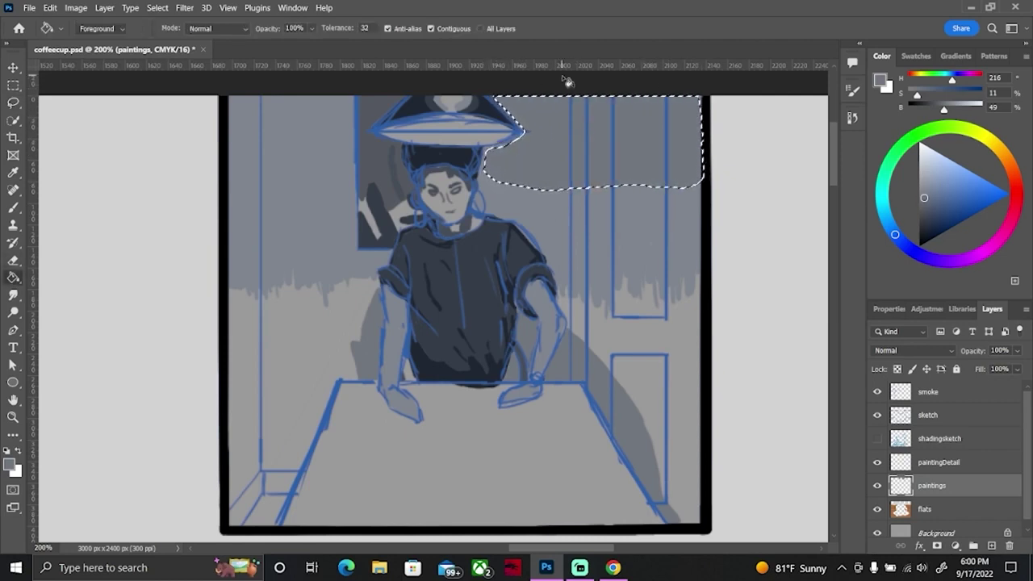
key(l)
drag(355, 101, 347, 95)
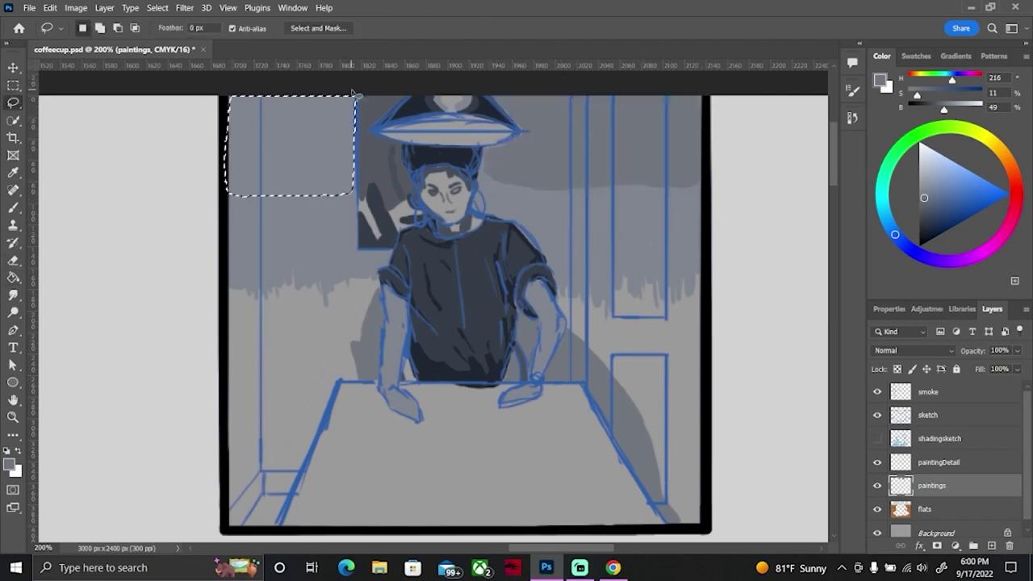
click(13, 278)
click(300, 142)
key(ctrl+d)
Step: Paint and trim a dark line along the left wall down to the floor corner
key(b)
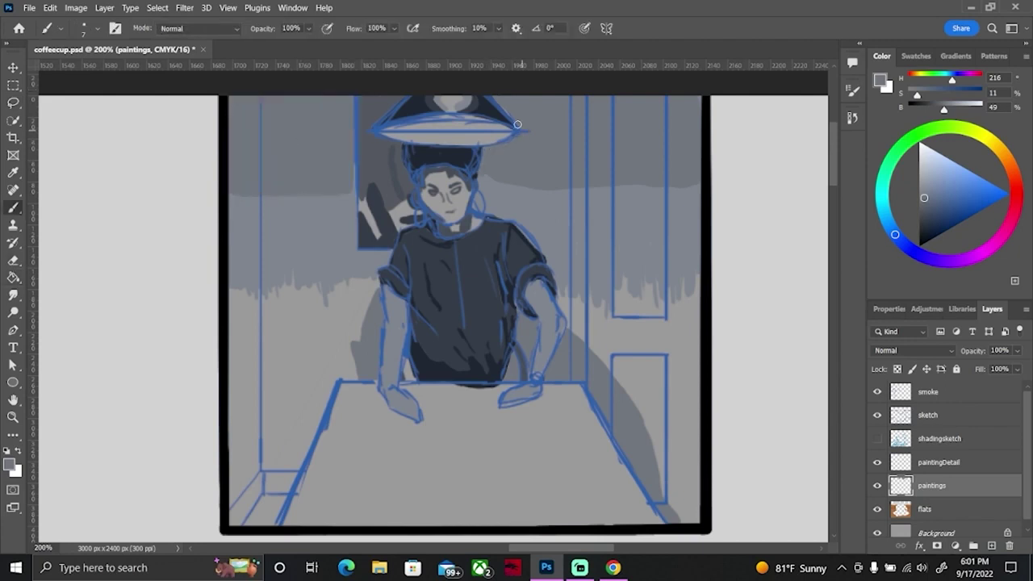
drag(260, 283, 260, 379)
drag(260, 199, 260, 339)
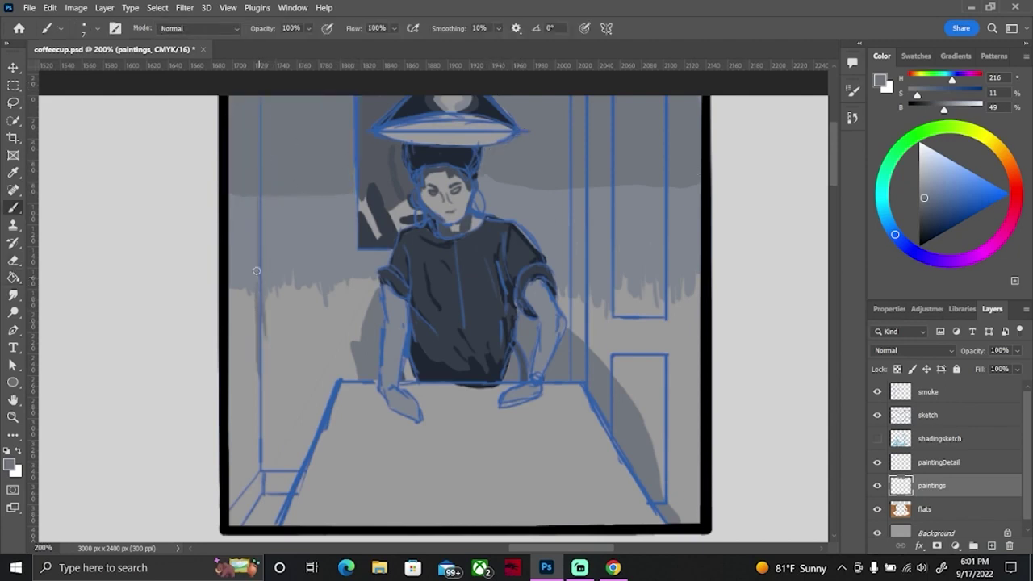
key(e)
mouse_move(256, 260)
mouse_down()
mouse_move(256, 357)
mouse_move(257, 263)
mouse_up()
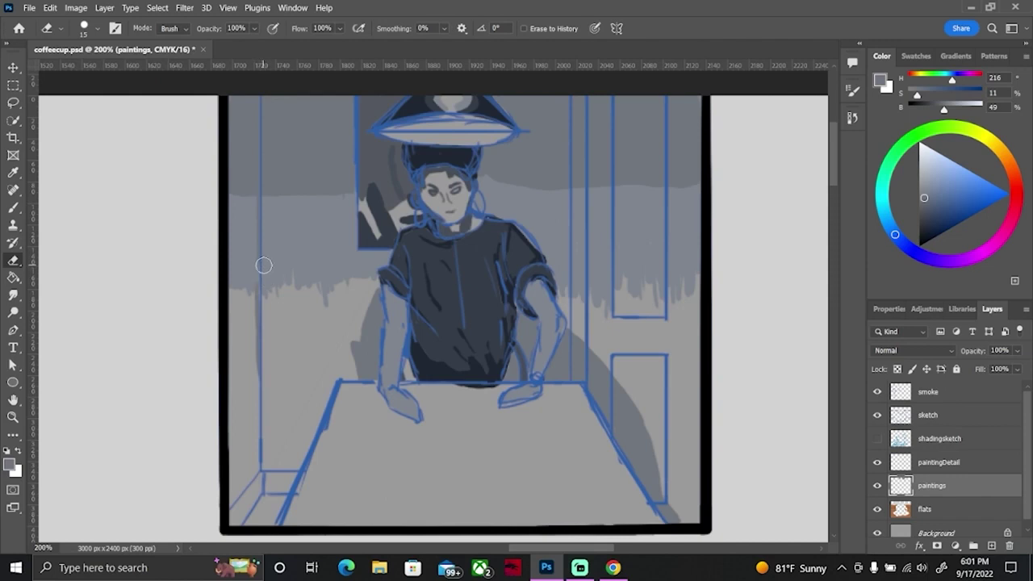
key(b)
drag(257, 362, 258, 472)
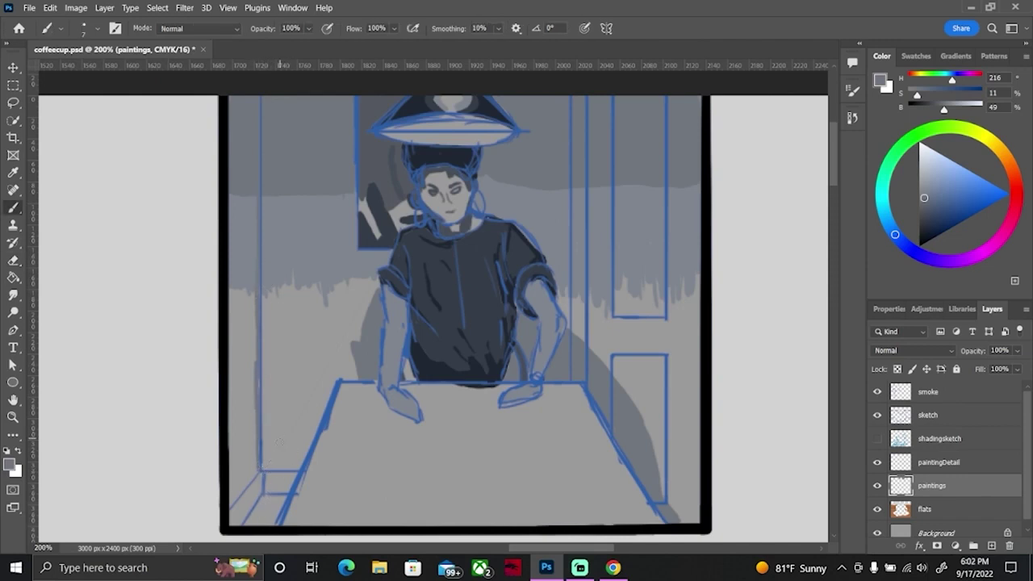
drag(260, 467, 305, 468)
Step: Darken the bottom-left floor corner and paint darker vertical grain streaks across the table
mouse_move(250, 500)
mouse_down()
mouse_move(276, 522)
mouse_move(268, 507)
mouse_move(263, 520)
mouse_up()
mouse_move(268, 473)
mouse_down()
mouse_move(233, 507)
mouse_move(270, 478)
mouse_up()
drag(411, 468, 404, 521)
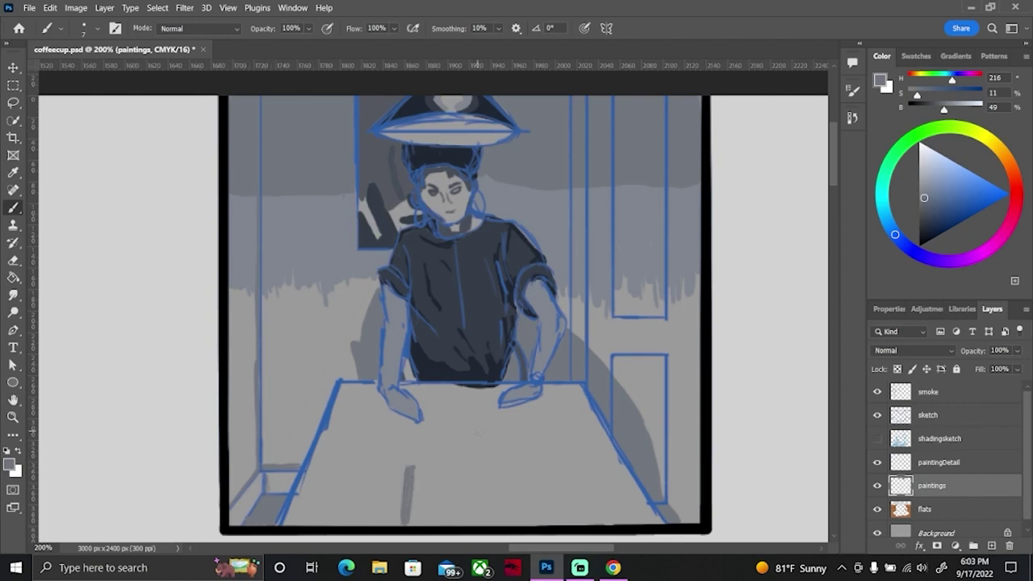
drag(473, 397, 476, 448)
drag(549, 416, 557, 450)
drag(624, 524, 605, 477)
drag(524, 478, 533, 525)
drag(551, 411, 553, 423)
drag(357, 412, 349, 442)
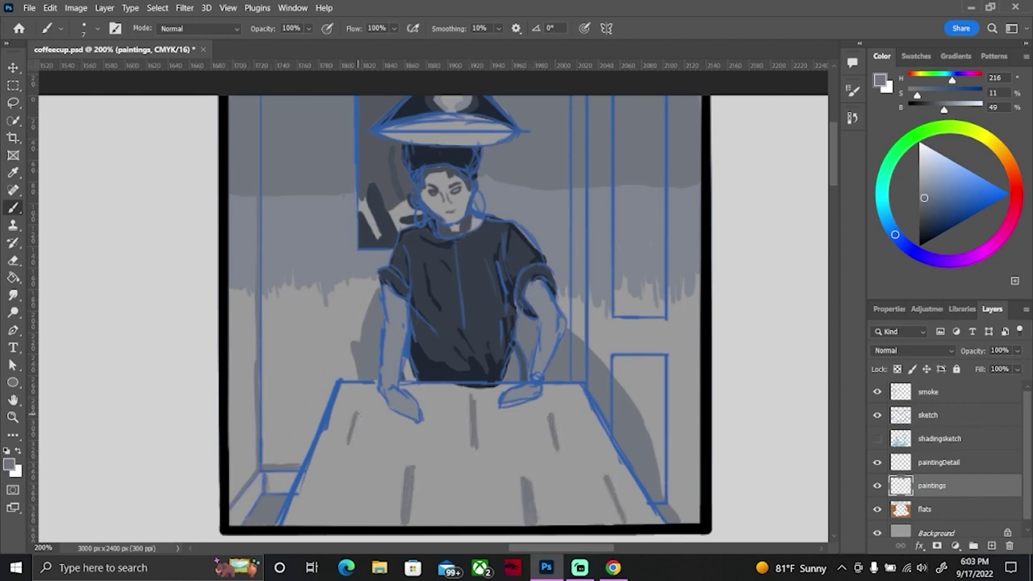
drag(439, 387, 442, 415)
drag(360, 479, 355, 524)
drag(451, 448, 446, 490)
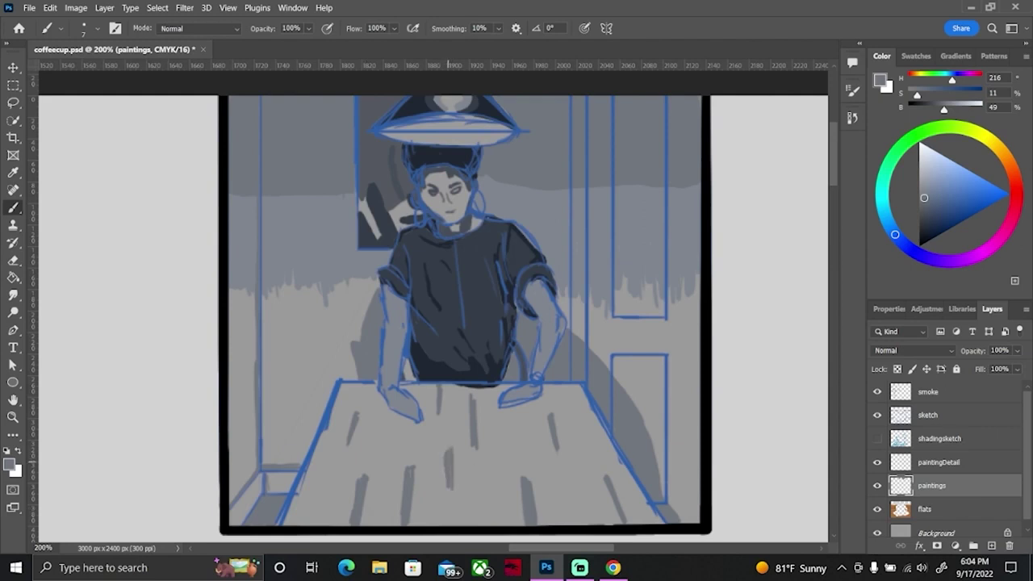
drag(564, 385, 574, 477)
Step: Sample a lighter grey and paint light vertical grain streaks across the tabletop
alt+click(641, 238)
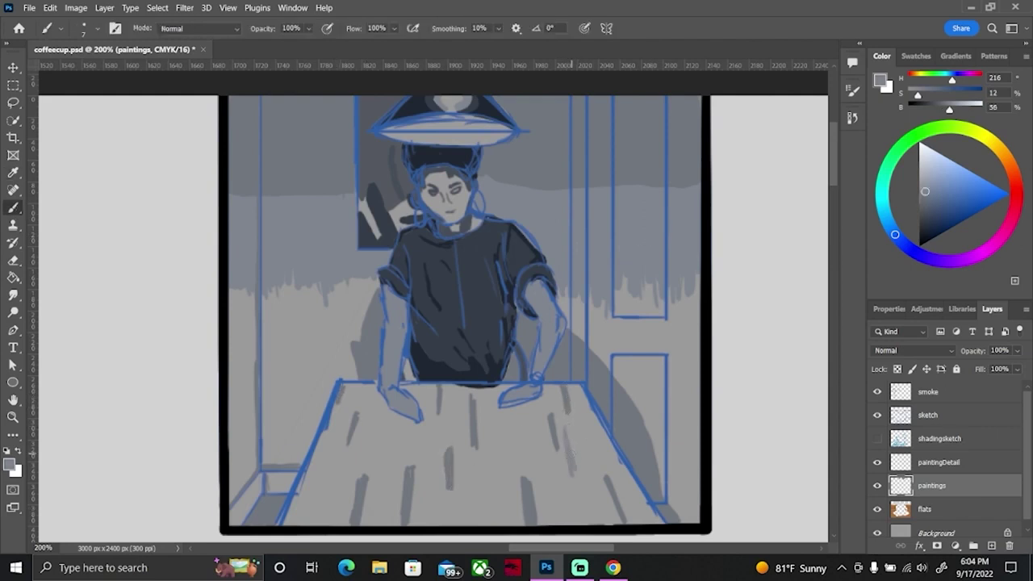
drag(588, 410, 584, 441)
drag(575, 439, 572, 516)
drag(532, 412, 529, 449)
drag(489, 408, 489, 447)
drag(475, 494, 472, 525)
drag(434, 496, 432, 527)
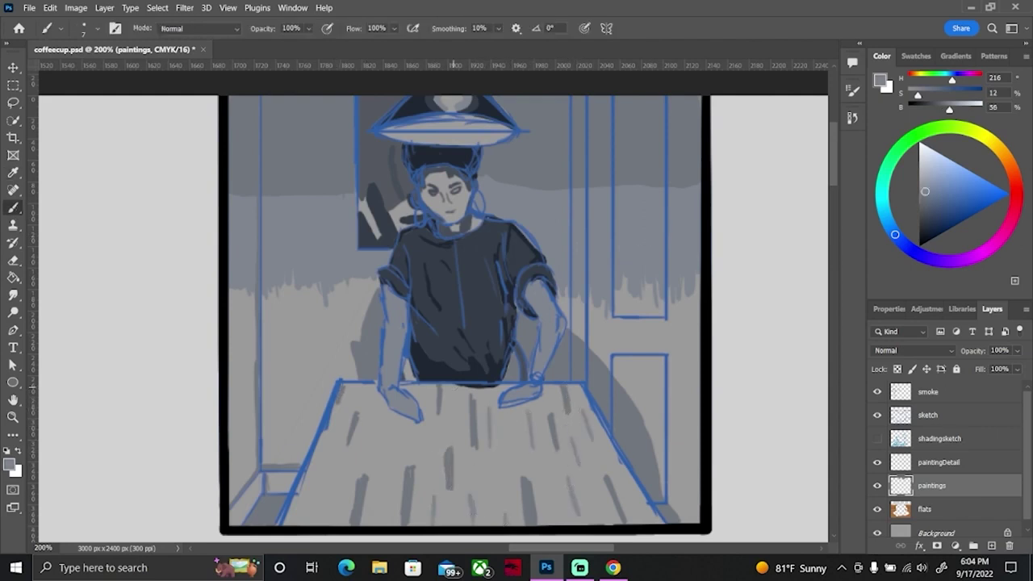
drag(425, 387, 424, 405)
drag(401, 425, 398, 477)
drag(373, 385, 372, 427)
drag(334, 492, 326, 525)
drag(315, 467, 305, 502)
drag(618, 461, 634, 496)
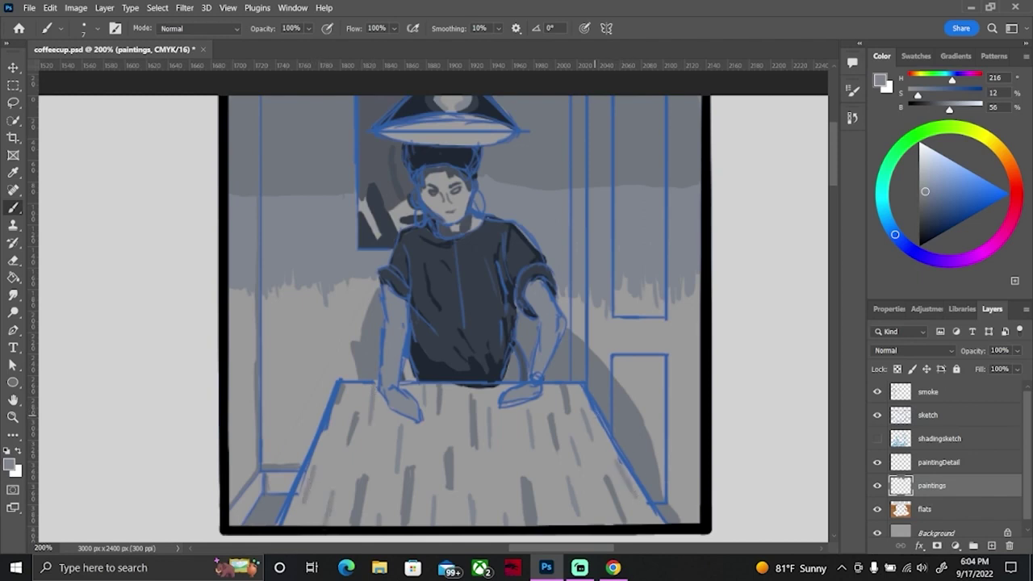
drag(595, 412, 607, 443)
drag(511, 456, 510, 489)
drag(344, 453, 339, 480)
Step: Shade the table's right edge and around both hands darker
click(924, 181)
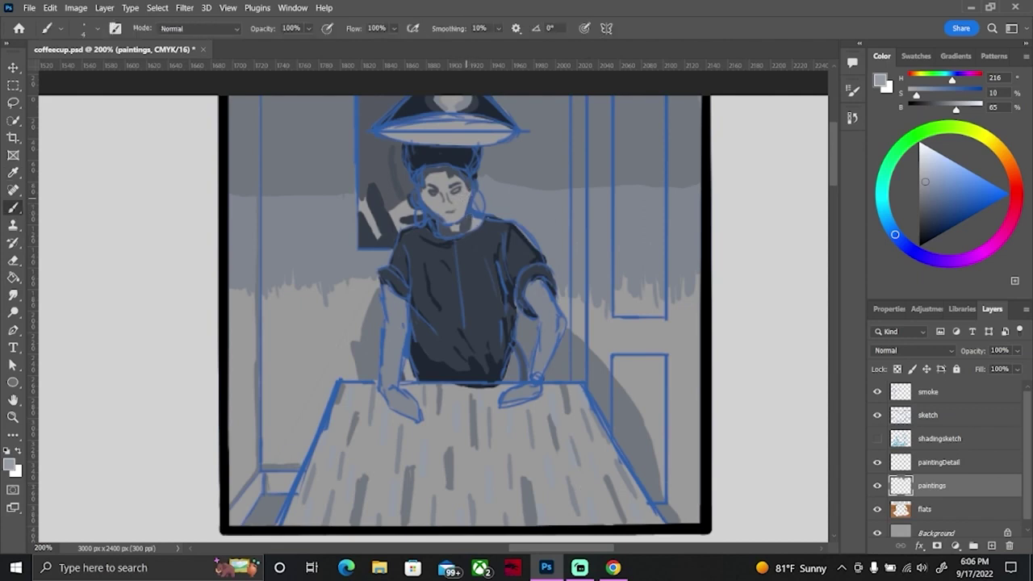
click(923, 173)
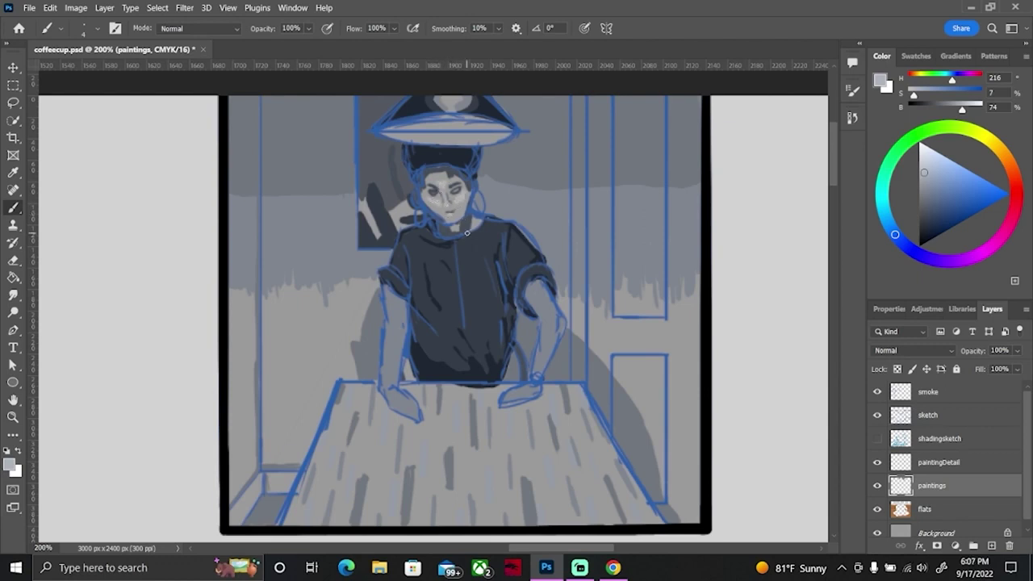
click(916, 55)
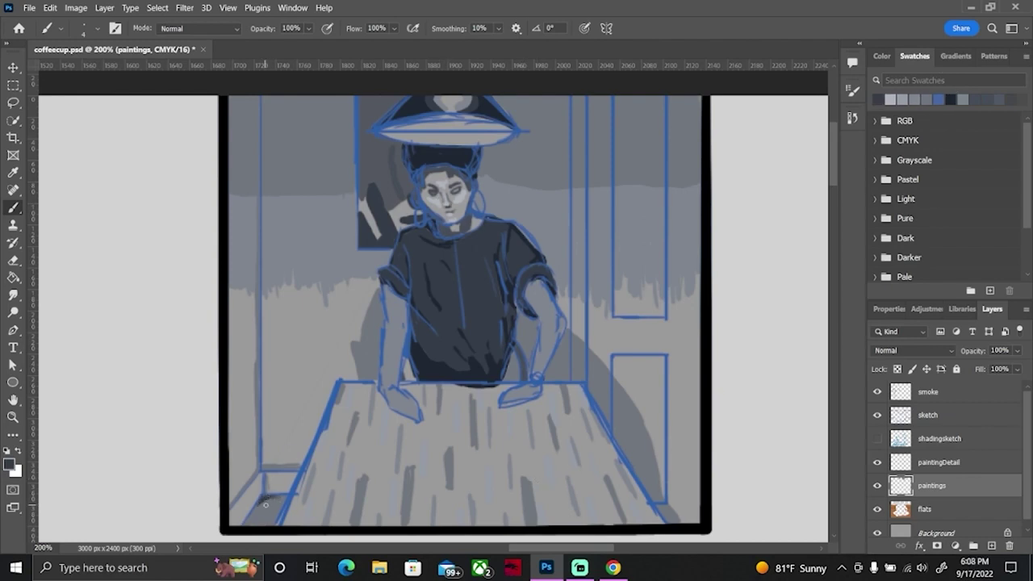
drag(601, 407, 669, 524)
drag(550, 387, 528, 404)
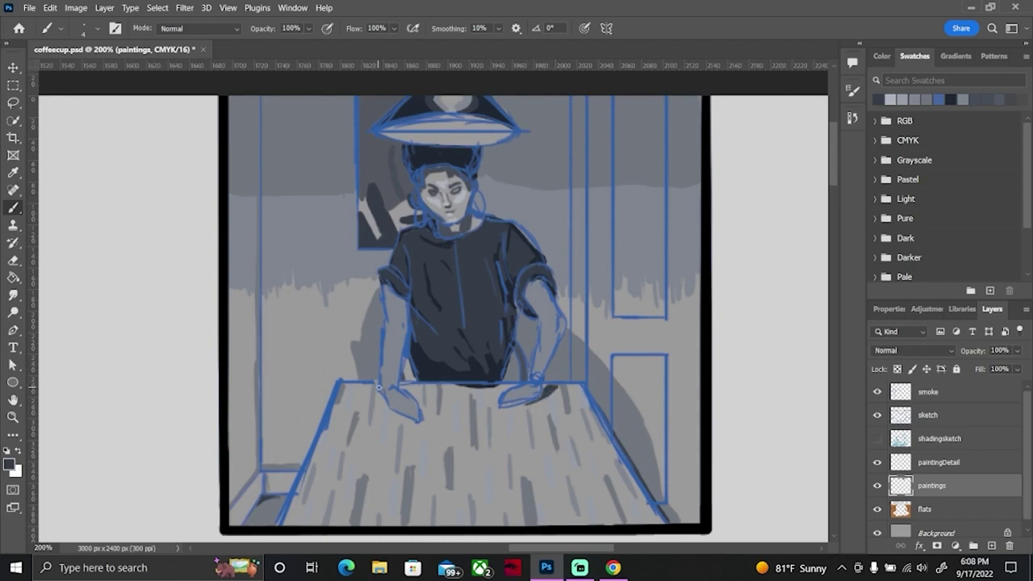
mouse_move(384, 403)
mouse_down()
mouse_move(378, 388)
mouse_move(405, 417)
mouse_up()
Step: Smudge the wall's horizontal edge smooth from right to left
key(r)
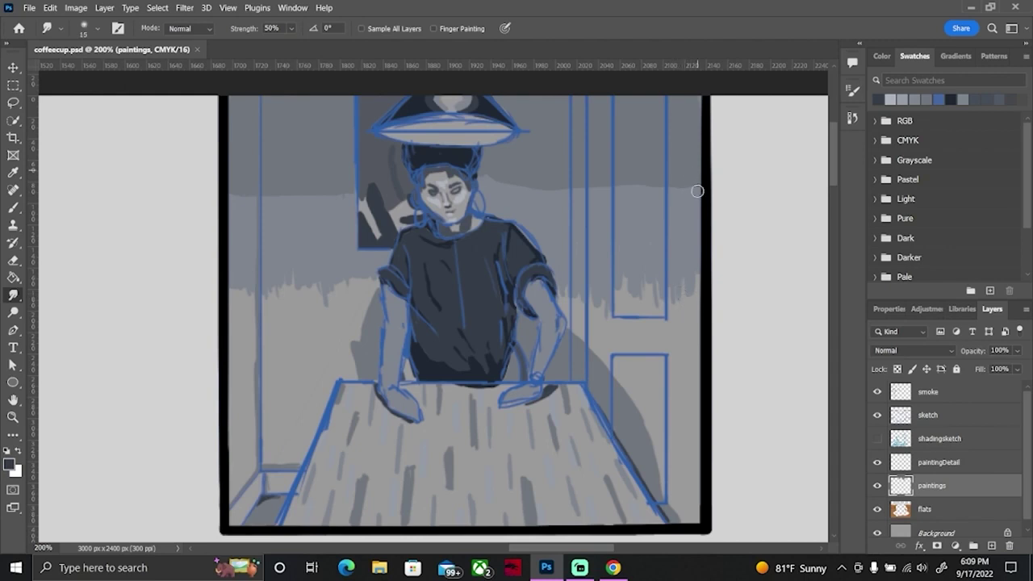
drag(698, 192, 492, 195)
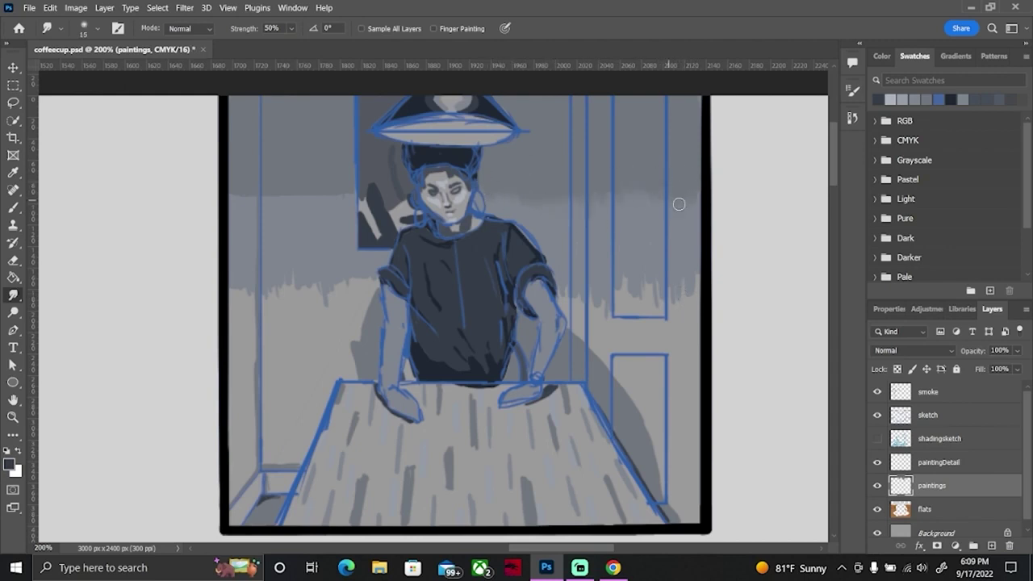
mouse_move(679, 204)
mouse_down()
mouse_move(595, 198)
mouse_move(613, 185)
mouse_move(530, 194)
mouse_move(658, 222)
mouse_move(535, 203)
mouse_move(682, 198)
mouse_move(676, 212)
mouse_up()
mouse_move(484, 195)
mouse_down()
mouse_move(284, 185)
mouse_move(240, 203)
mouse_move(341, 182)
mouse_move(243, 209)
mouse_up()
mouse_move(244, 209)
mouse_down()
mouse_move(338, 220)
mouse_move(265, 208)
mouse_up()
drag(266, 207, 289, 206)
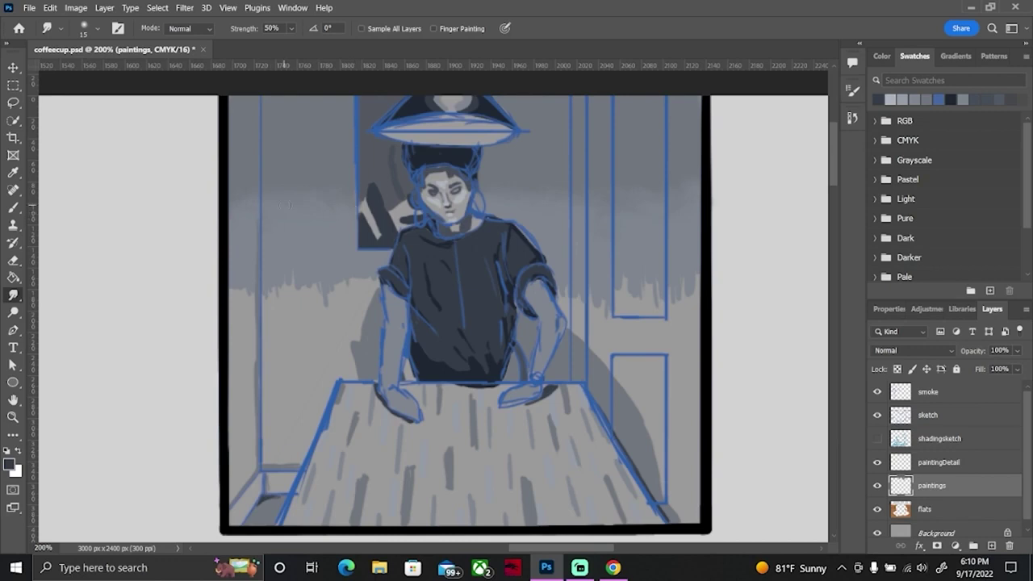
Step: Blend the wall drips on both sides and darken the lower-left corner
mouse_move(692, 292)
mouse_down()
mouse_move(650, 290)
mouse_move(601, 306)
mouse_move(565, 300)
mouse_up()
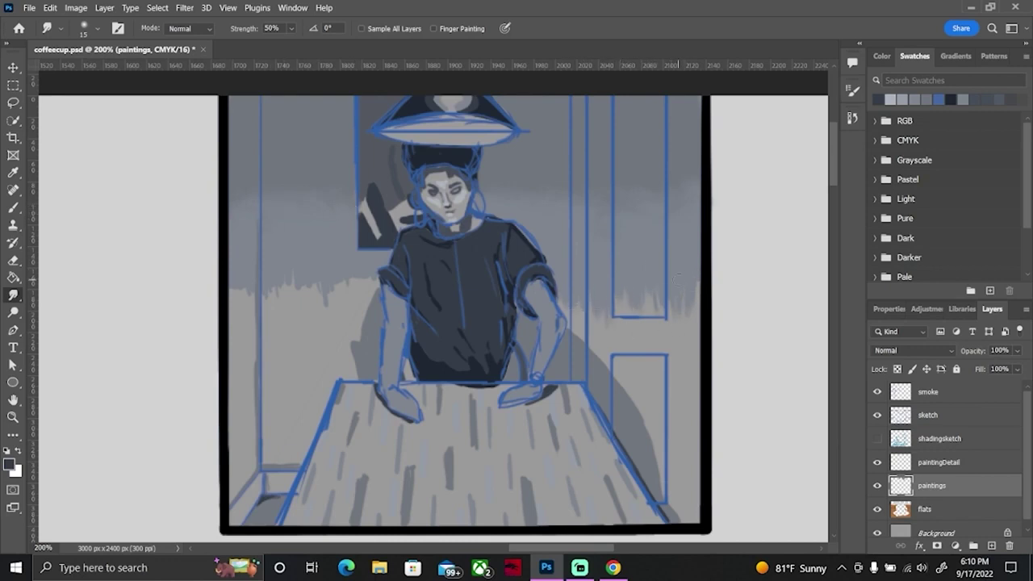
mouse_move(643, 246)
mouse_down()
mouse_move(596, 307)
mouse_move(686, 289)
mouse_move(622, 299)
mouse_move(609, 324)
mouse_up()
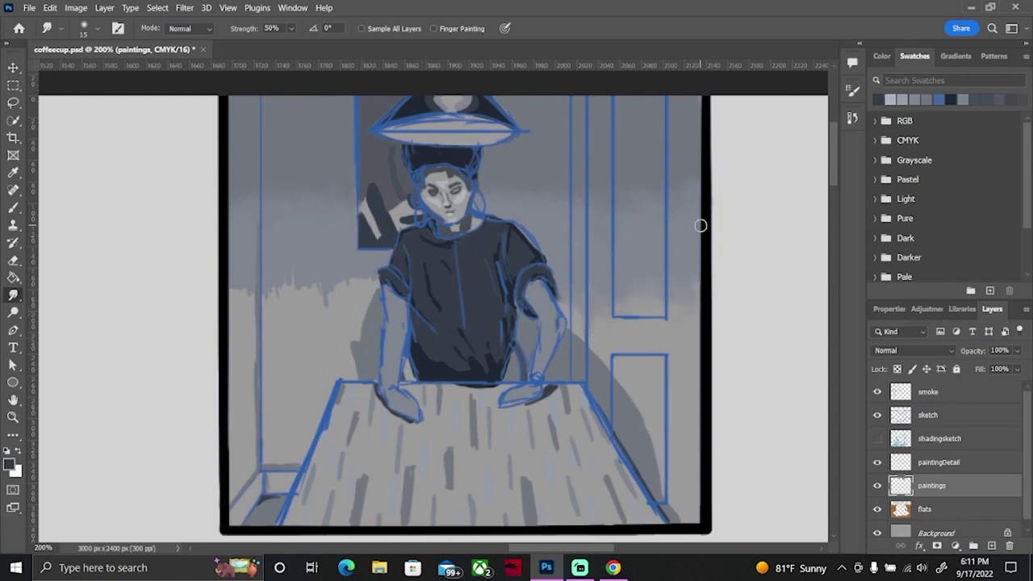
drag(371, 288, 249, 318)
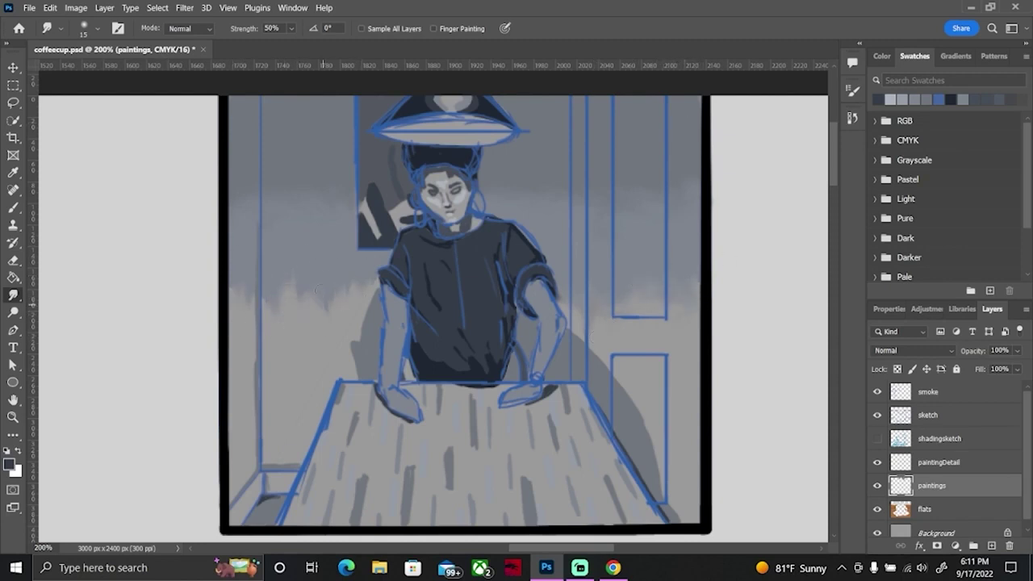
drag(319, 287, 376, 278)
drag(312, 315, 241, 281)
mouse_move(333, 295)
mouse_down()
mouse_move(268, 292)
mouse_move(248, 440)
mouse_up()
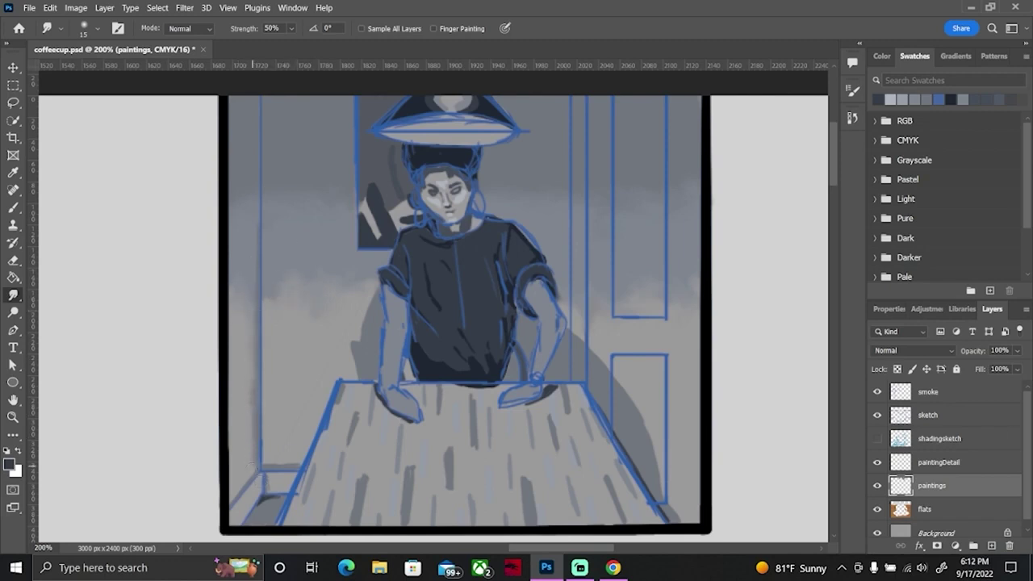
drag(292, 466, 267, 447)
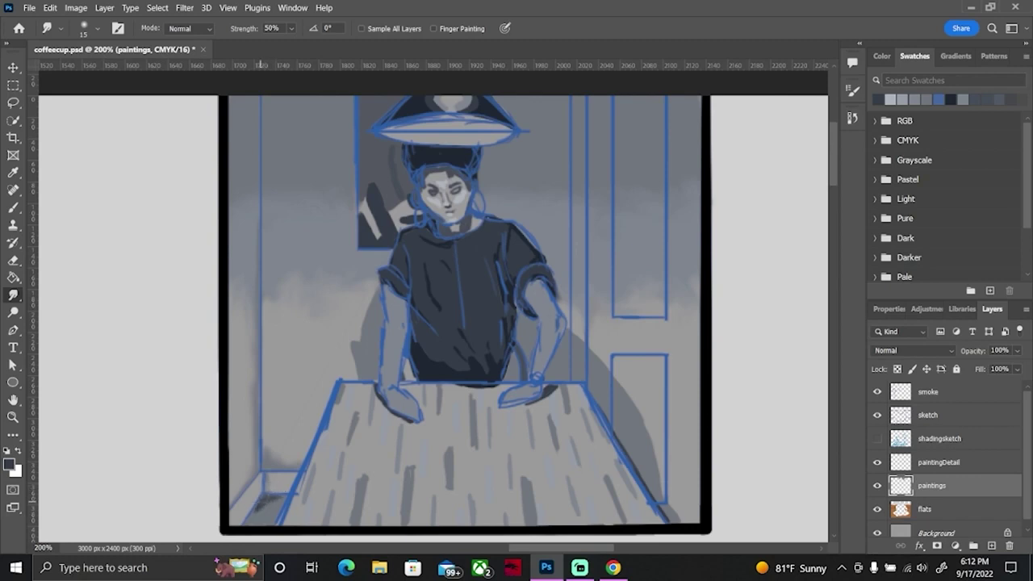
drag(262, 495, 288, 486)
Step: Smudge the picture frame area with a size 8 smudge brush
key(bracketleft)
key(bracketleft)
key(bracketleft)
drag(376, 182, 401, 200)
drag(377, 241, 361, 209)
Step: Move the paintings layer above paintingDetail
key(b)
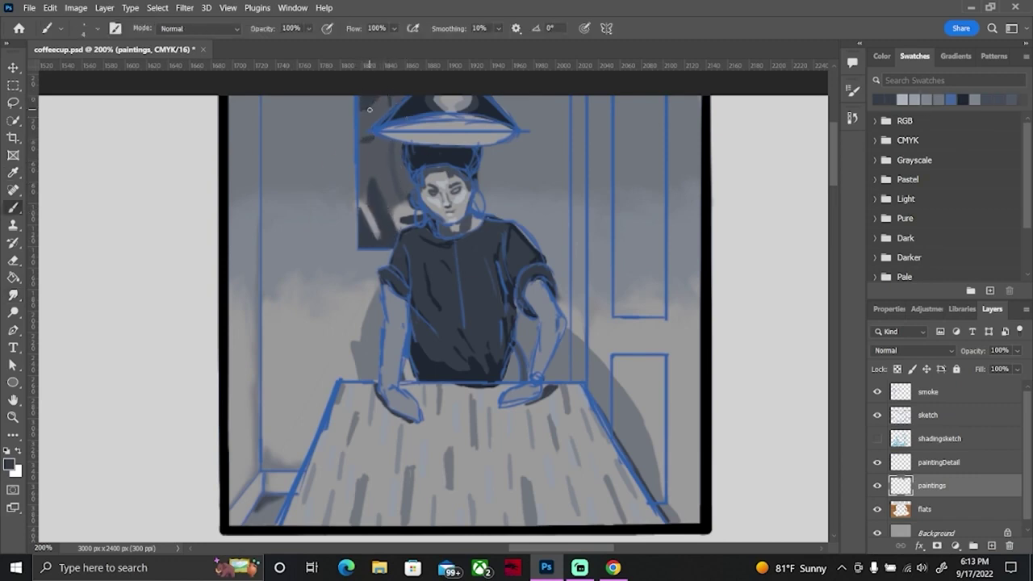
key(r)
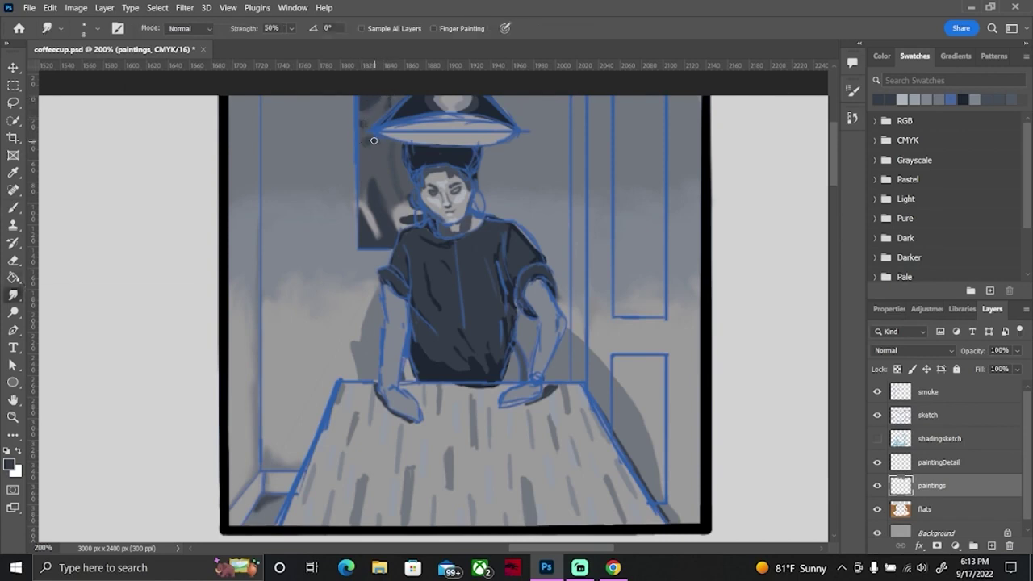
key(ctrl+bracketright)
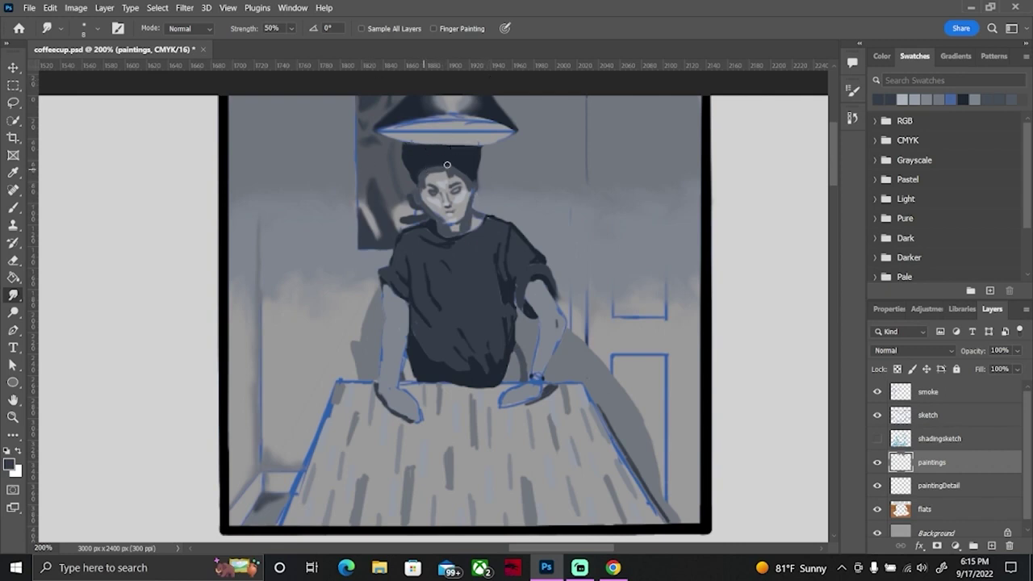
Step: Smudge the hair down over the forehead and soften the face, chin, eye and neck areas
drag(415, 185, 473, 190)
drag(427, 172, 441, 170)
drag(417, 203, 402, 221)
drag(469, 212, 482, 221)
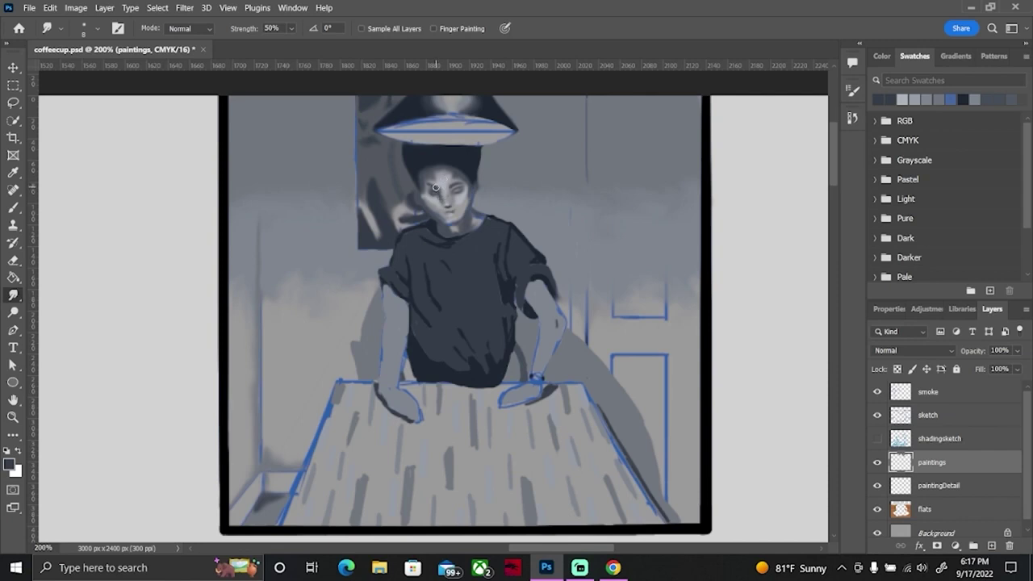
drag(436, 187, 452, 186)
drag(453, 186, 444, 197)
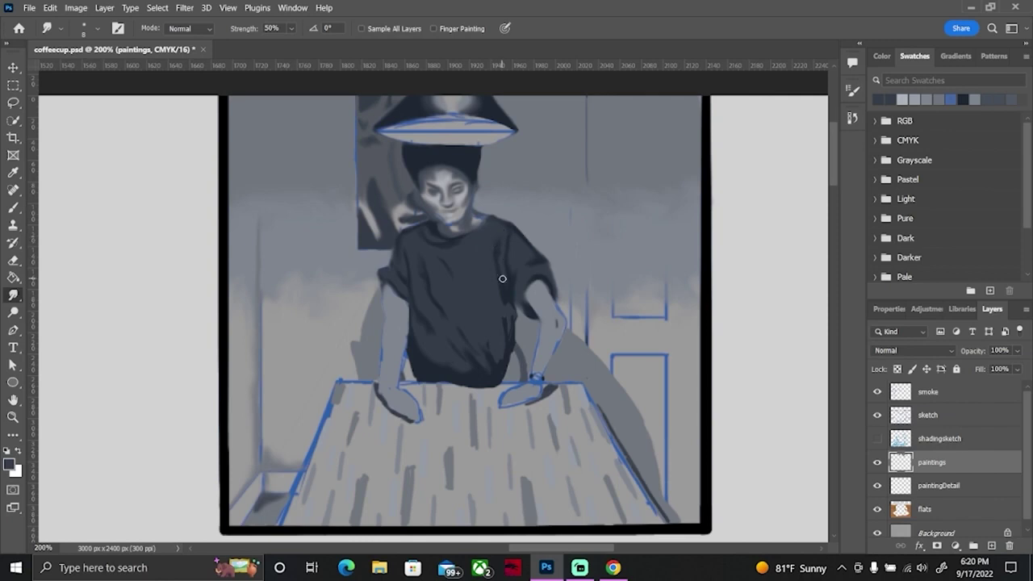
Step: Soften the shirt, sleeve and hand edges, and extend the arm shadows toward the table at size 15
drag(487, 345, 497, 379)
mouse_move(523, 302)
mouse_down()
mouse_move(532, 324)
mouse_move(556, 319)
mouse_up()
drag(387, 407, 424, 419)
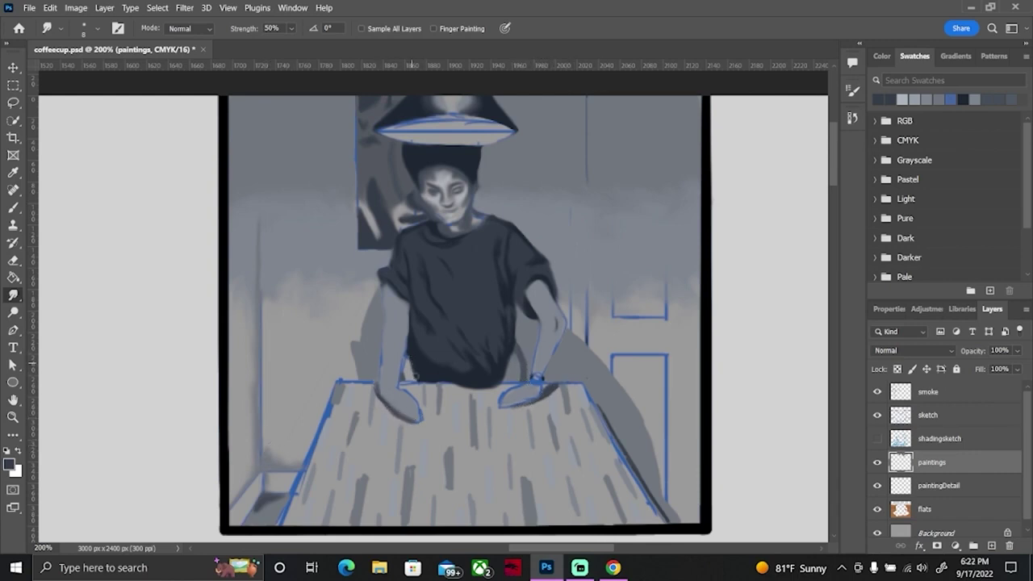
key(bracketright)
key(bracketright)
key(bracketright)
drag(586, 340, 657, 468)
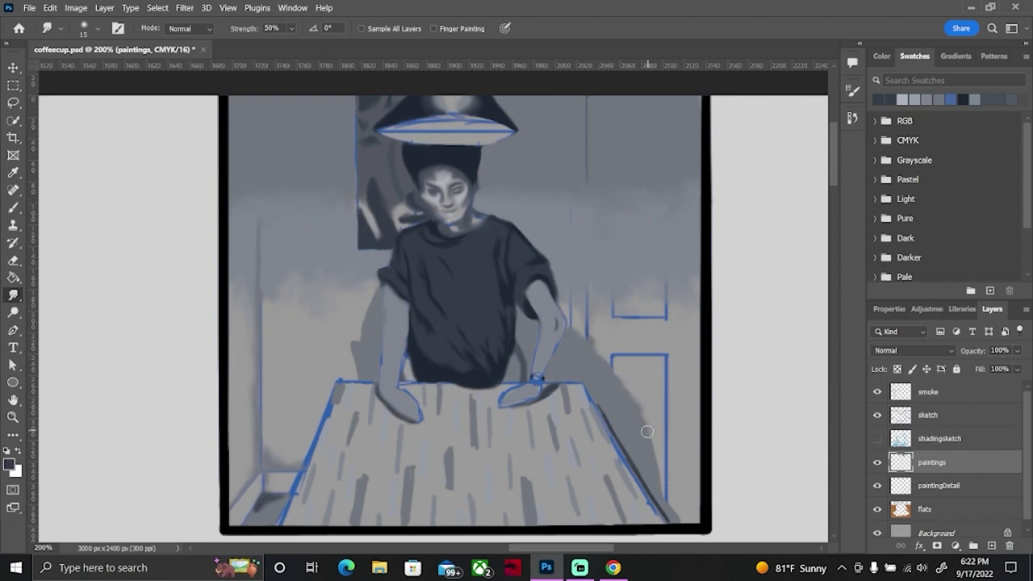
mouse_move(598, 347)
mouse_down()
mouse_move(666, 463)
mouse_move(667, 494)
mouse_up()
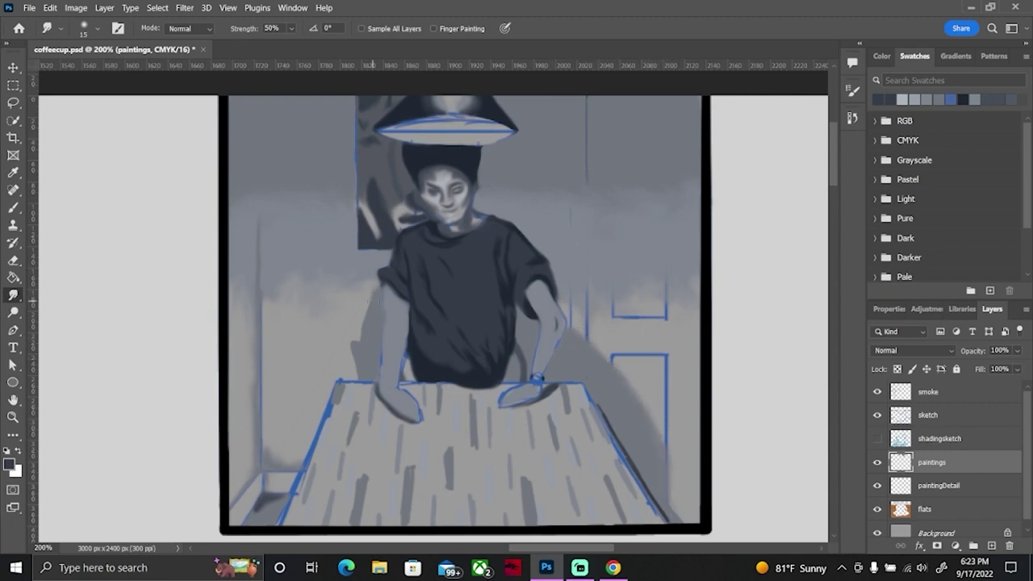
mouse_move(370, 301)
mouse_down()
mouse_move(352, 359)
mouse_move(347, 338)
mouse_move(372, 284)
mouse_up()
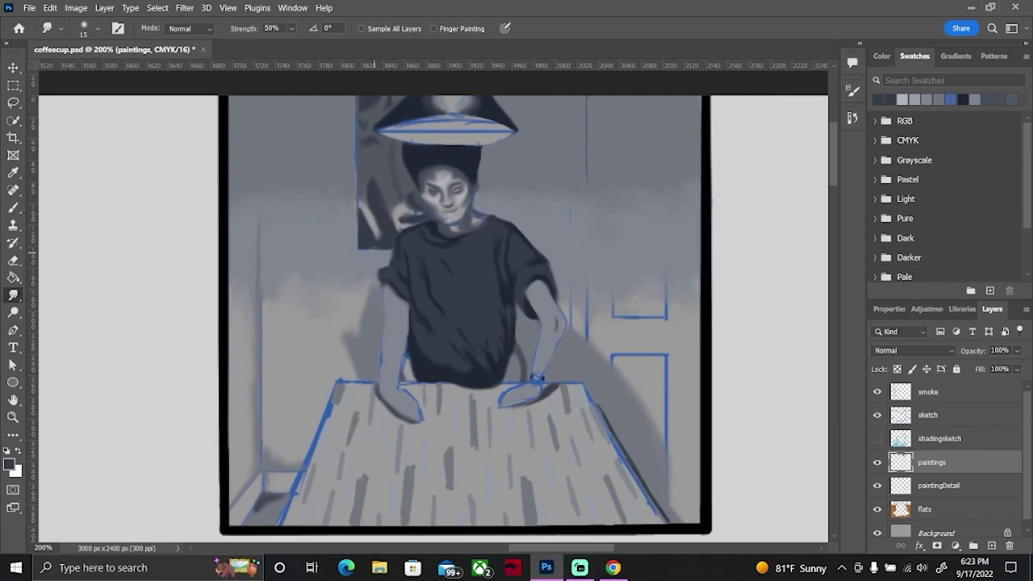
Step: Paint a light grey rim along the lampshade and short light highlights on the table
click(882, 56)
click(921, 158)
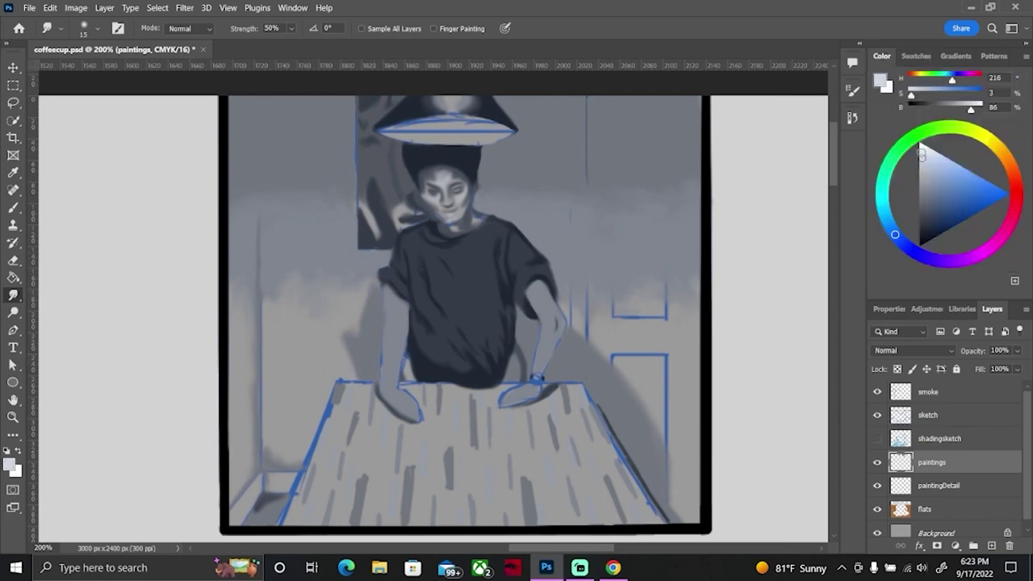
key(b)
mouse_move(421, 133)
mouse_down()
mouse_move(441, 133)
mouse_move(396, 139)
mouse_move(484, 136)
mouse_up()
drag(381, 134, 449, 117)
key(ctrl+z)
mouse_move(381, 129)
mouse_down()
mouse_move(448, 120)
mouse_move(513, 128)
mouse_move(436, 139)
mouse_move(488, 141)
mouse_move(509, 129)
mouse_move(396, 130)
mouse_move(483, 137)
mouse_up()
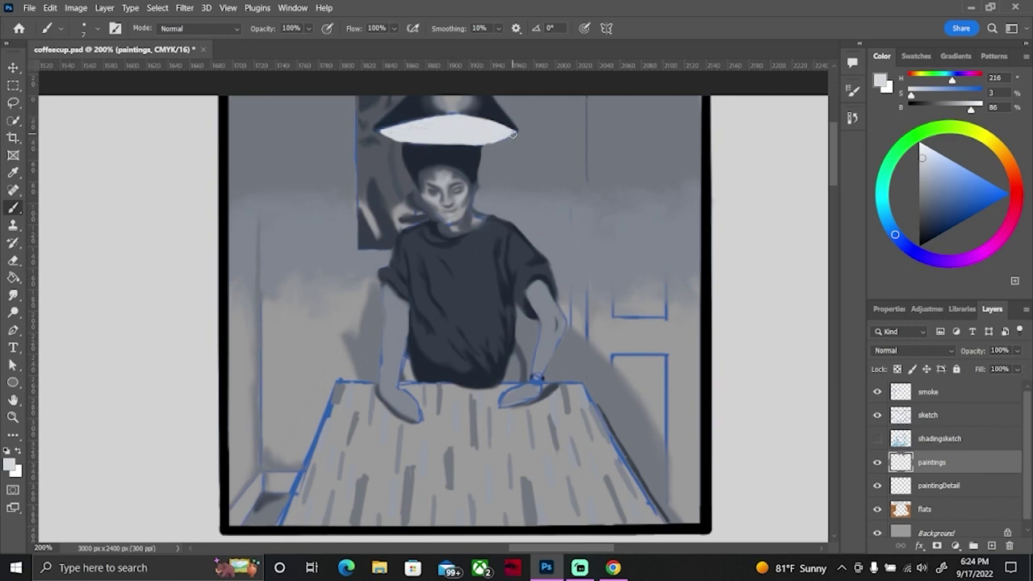
drag(436, 426, 436, 446)
drag(342, 428, 339, 448)
drag(591, 494, 594, 503)
drag(444, 499, 445, 513)
Step: Smudge the light streaks across the right, middle and left of the tabletop
click(14, 295)
drag(570, 402, 570, 433)
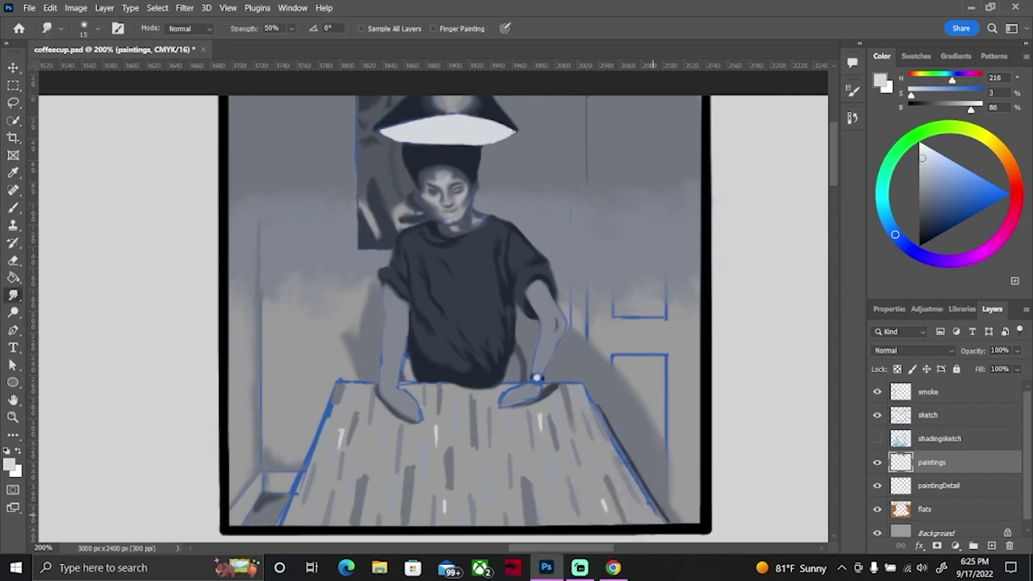
drag(605, 501, 608, 521)
drag(543, 426, 527, 481)
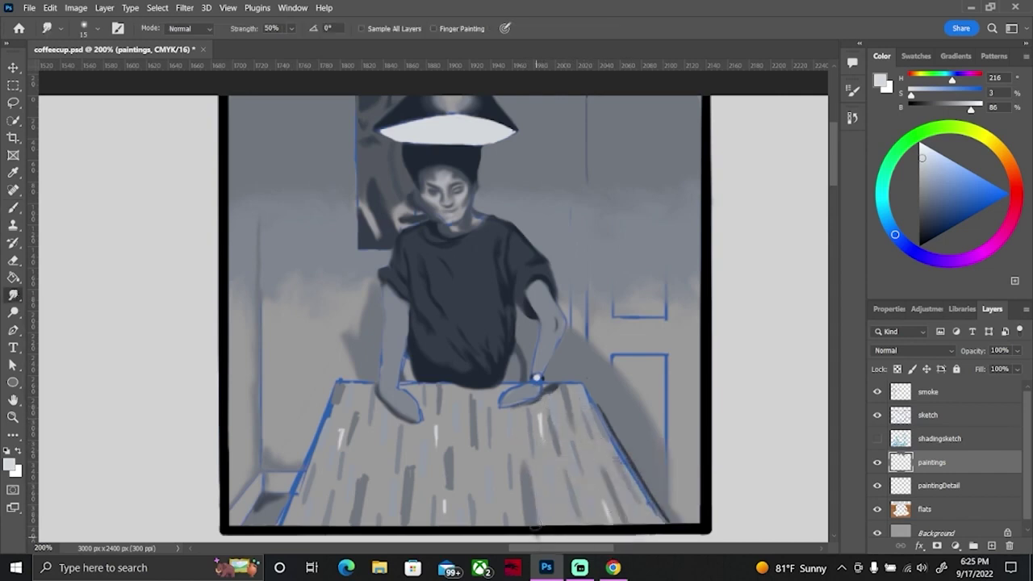
drag(477, 386, 475, 478)
drag(448, 428, 444, 525)
mouse_move(438, 392)
mouse_down()
mouse_move(437, 432)
mouse_move(413, 468)
mouse_move(355, 507)
mouse_up()
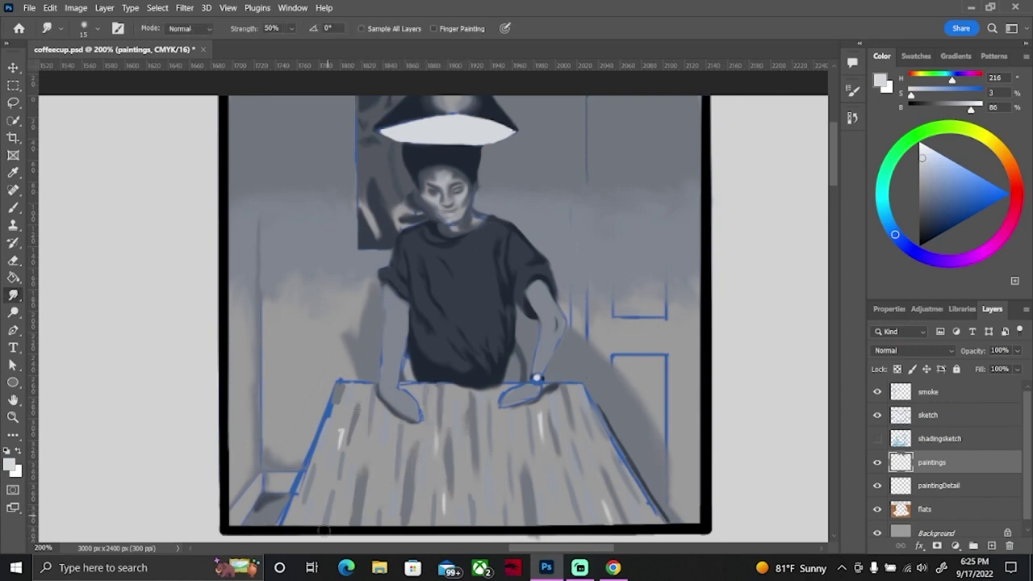
drag(340, 462, 333, 489)
drag(347, 428, 337, 457)
drag(328, 477, 304, 510)
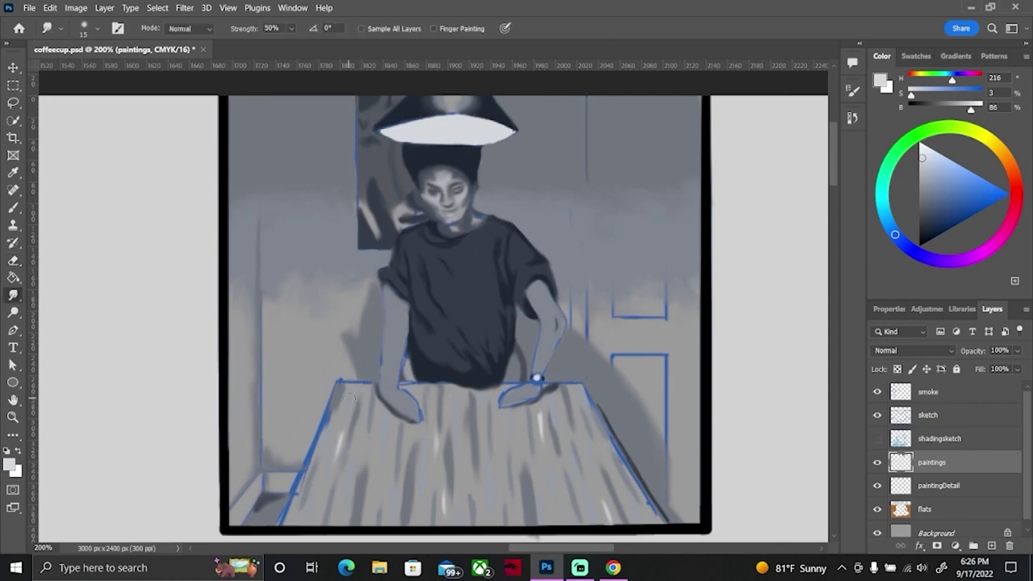
key(bracketleft)
Step: Brush light highlights onto the figure's arms and forearms and dab highlights on the eyes
key(b)
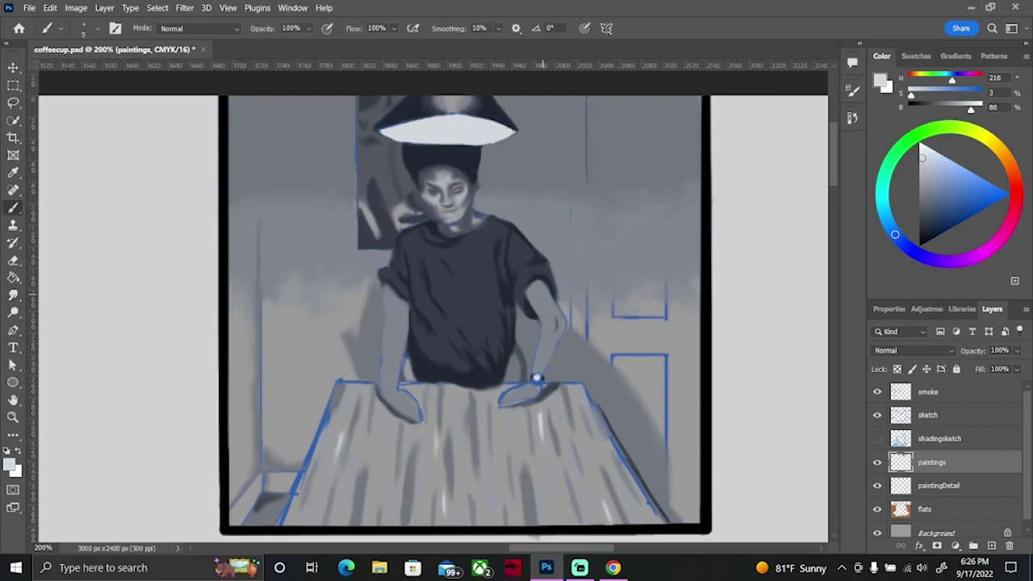
drag(402, 303, 400, 315)
drag(388, 366, 387, 382)
drag(546, 344, 543, 356)
click(459, 190)
Step: Smudge the forearm highlights downward and add a small grey mark beside the face
click(14, 296)
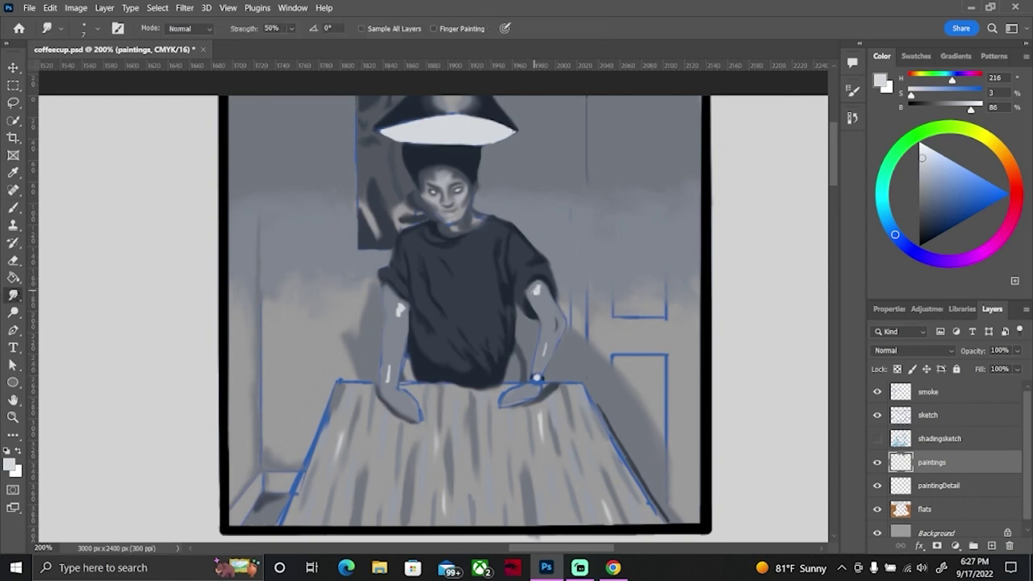
drag(547, 346, 548, 333)
drag(394, 303, 400, 323)
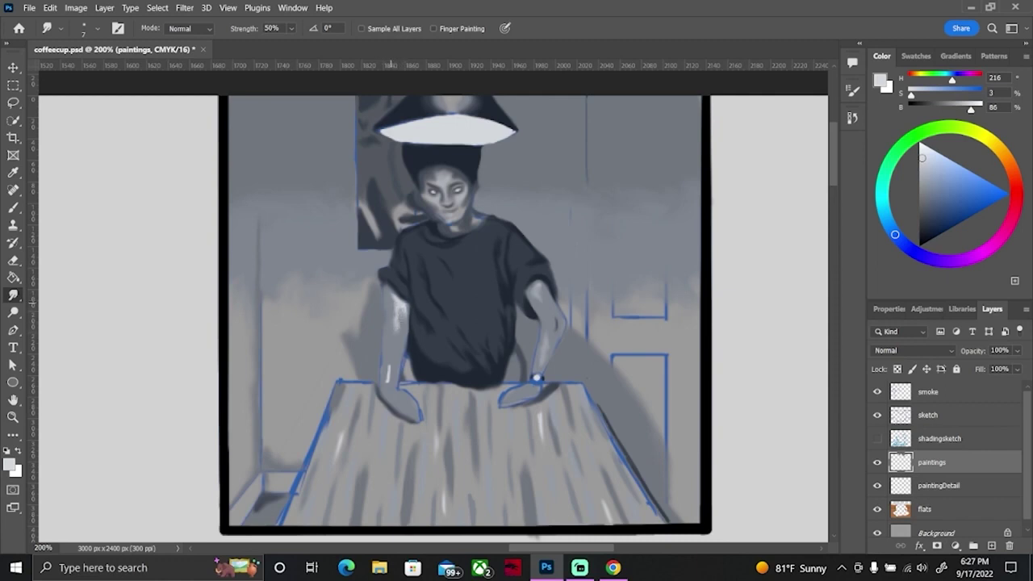
drag(388, 354, 390, 372)
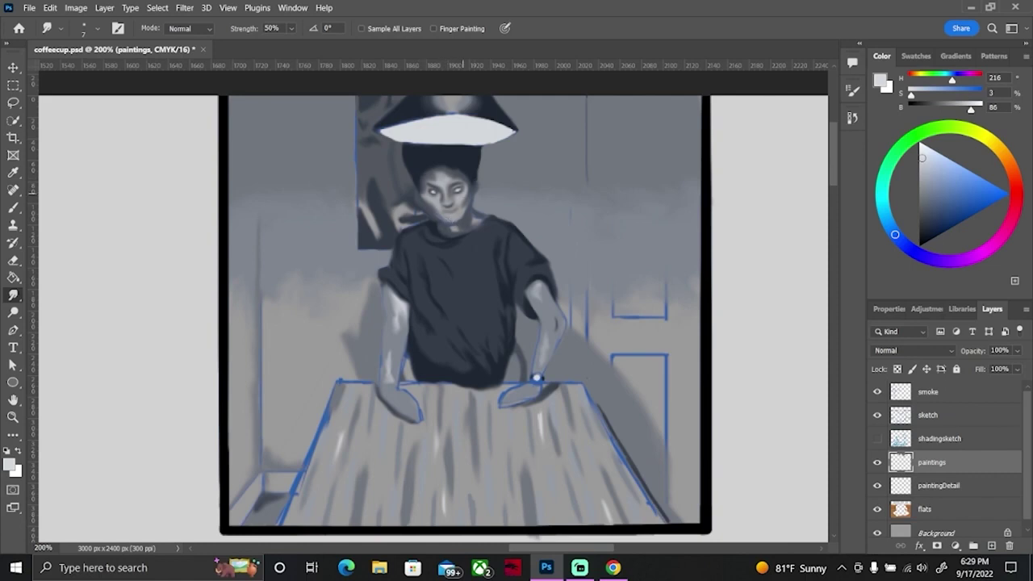
key(b)
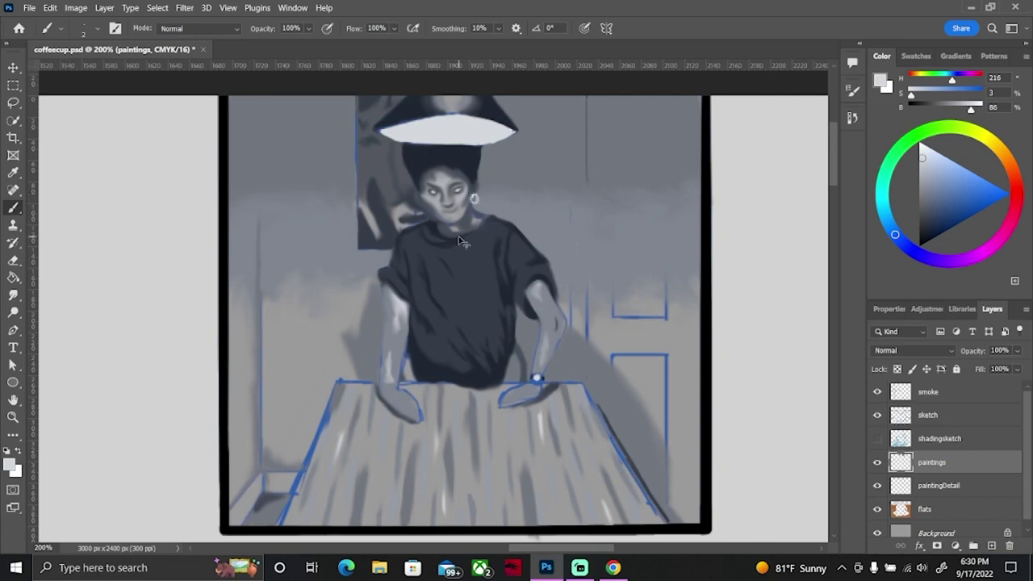
click(420, 212)
Step: Smudge the table's right edge and paint a sampled dark grey line along its left edge
click(878, 485)
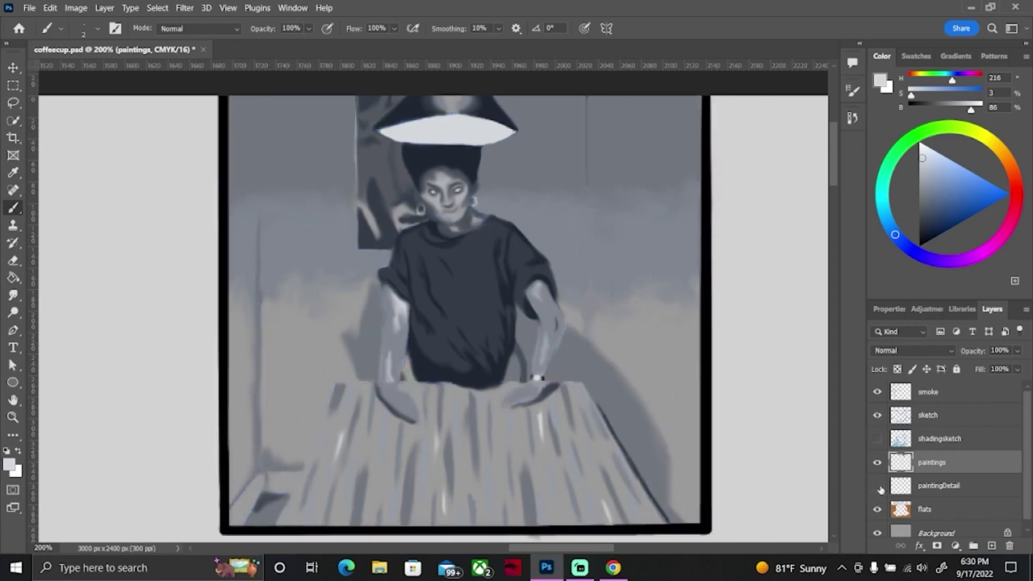
click(13, 295)
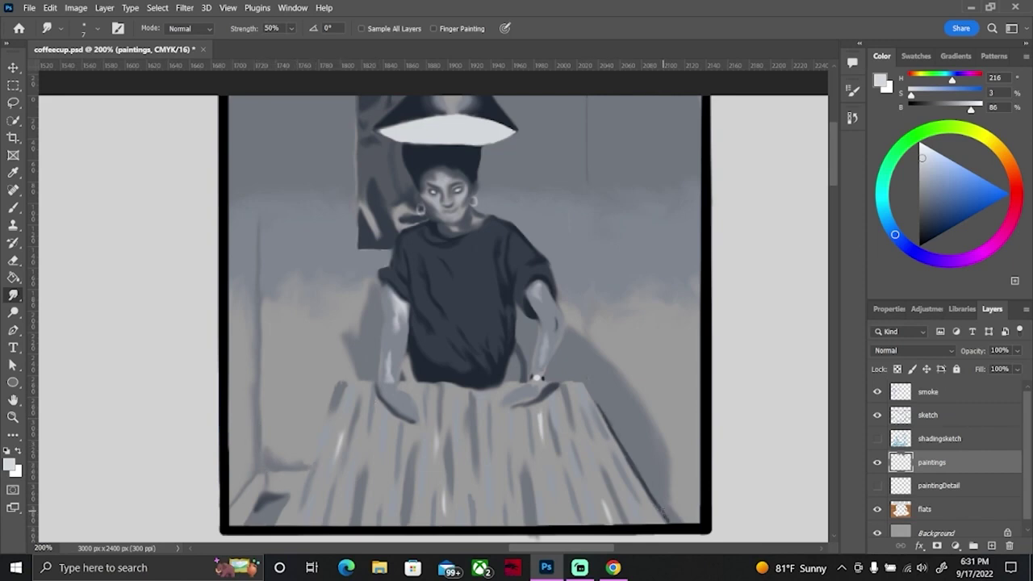
drag(662, 512, 603, 409)
key(b)
alt+click(638, 473)
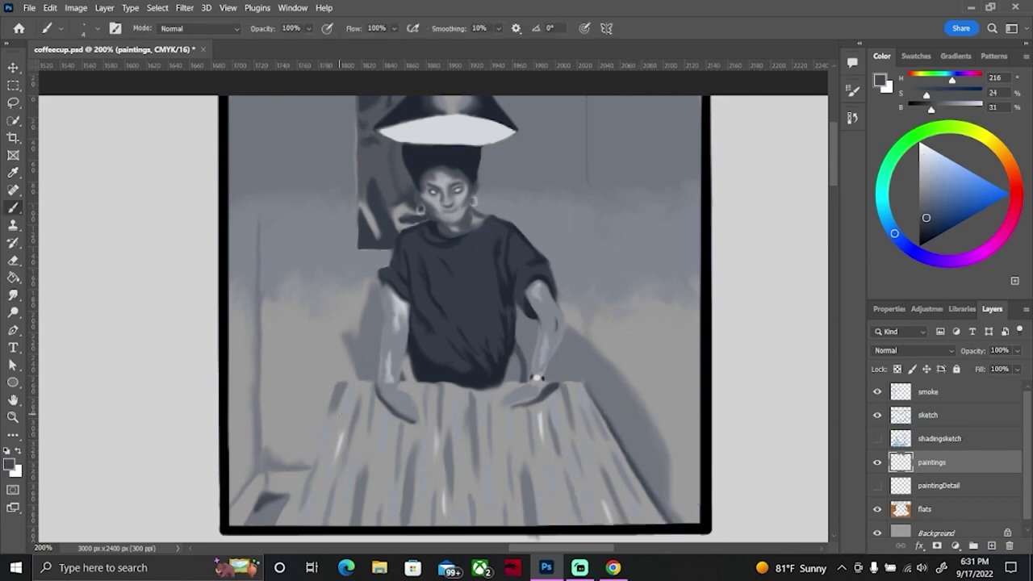
drag(333, 386, 286, 529)
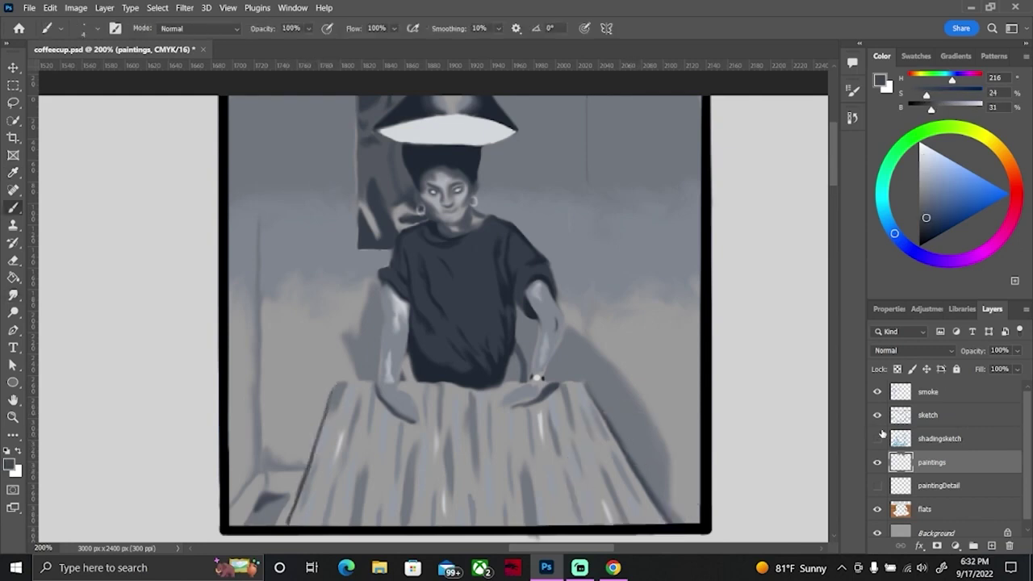
click(877, 485)
click(877, 485)
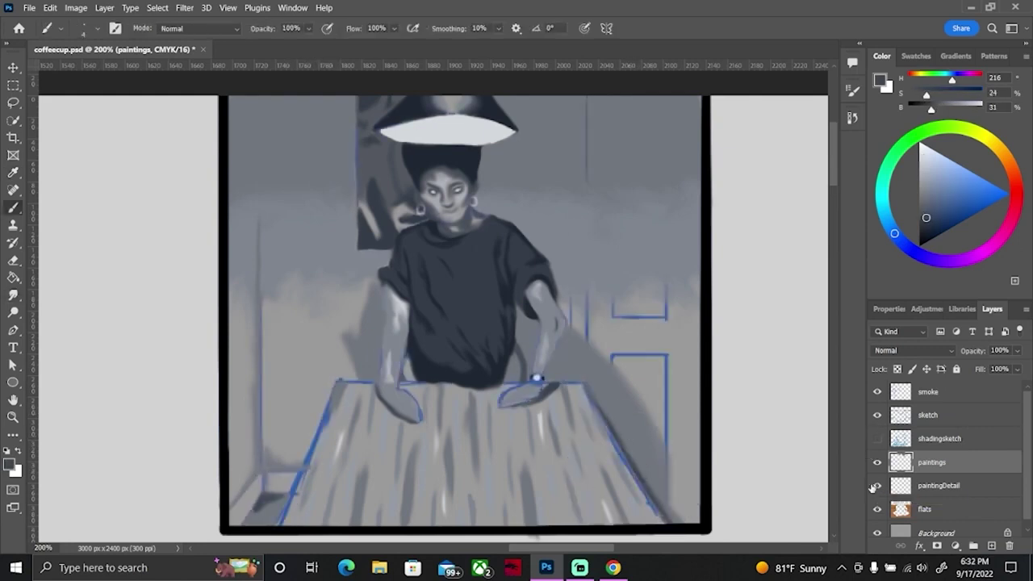
drag(335, 382, 277, 526)
Step: Soften the table's upper-left outline, then darken and smooth its top edge
click(13, 295)
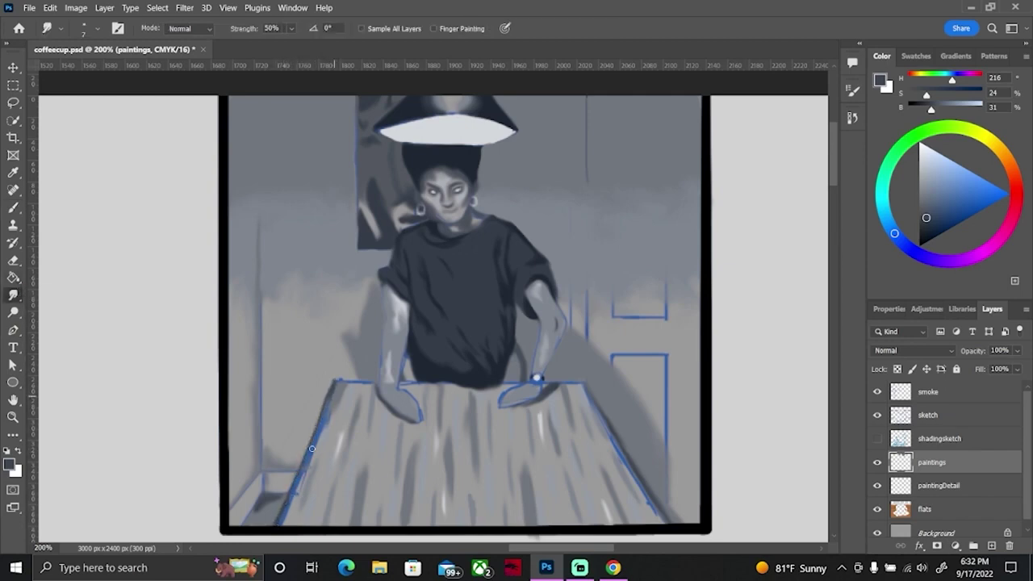
drag(318, 428, 330, 384)
click(878, 485)
click(877, 486)
key(b)
drag(565, 384, 577, 384)
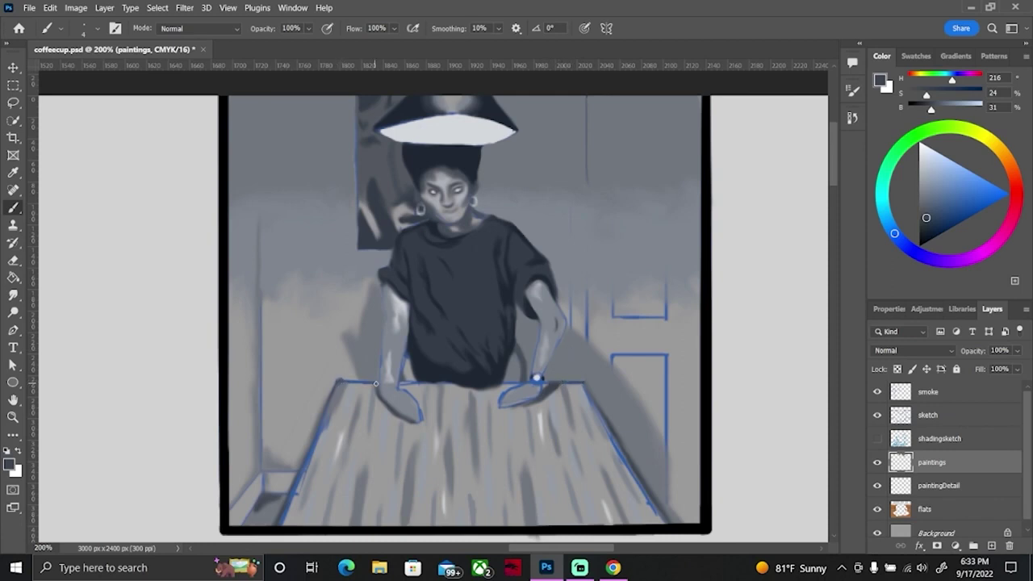
click(877, 485)
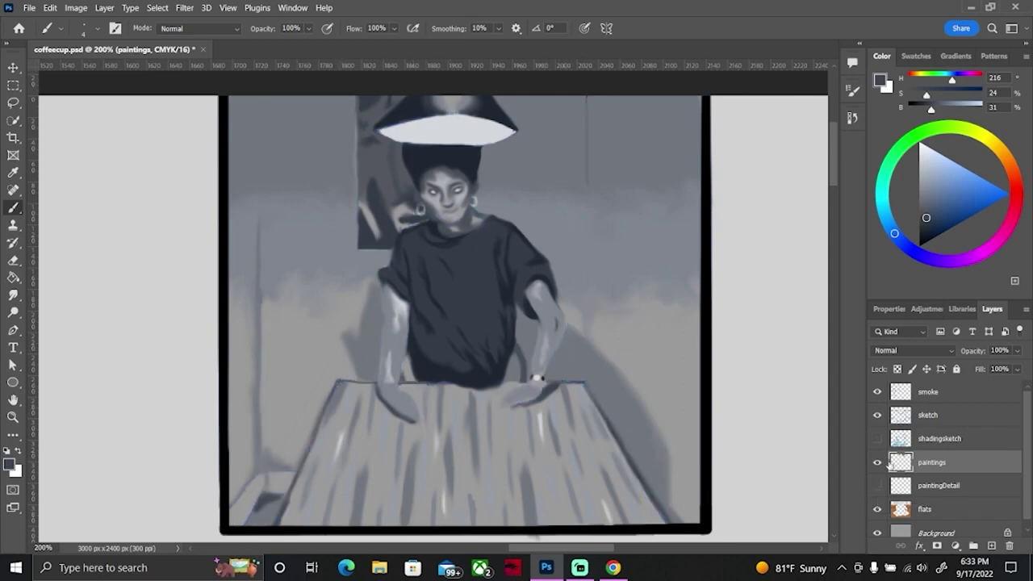
key(r)
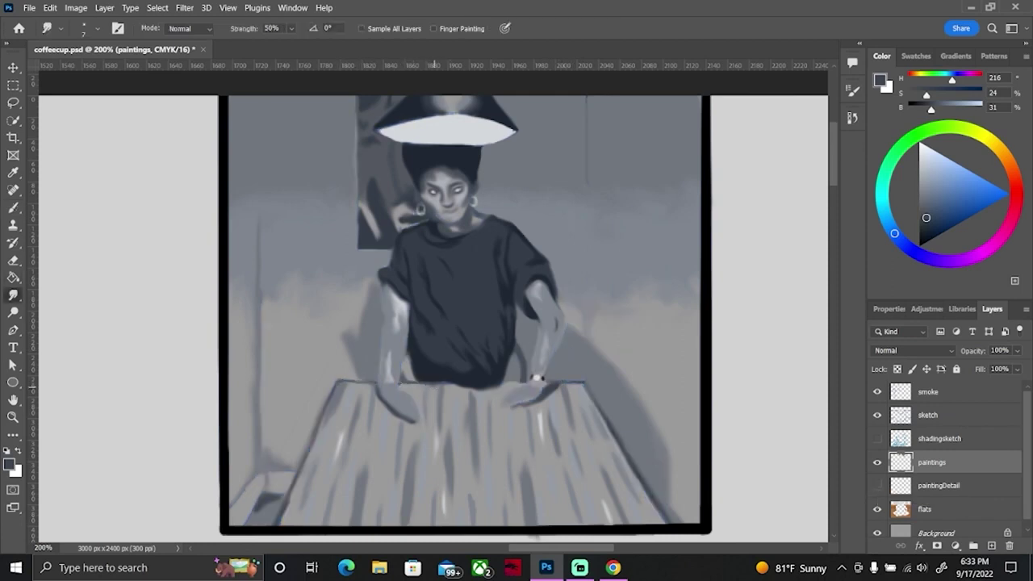
drag(436, 388, 353, 383)
Step: Show paintingDetail and shadingsketch, and move paintingDetail above the paintings layer
click(878, 486)
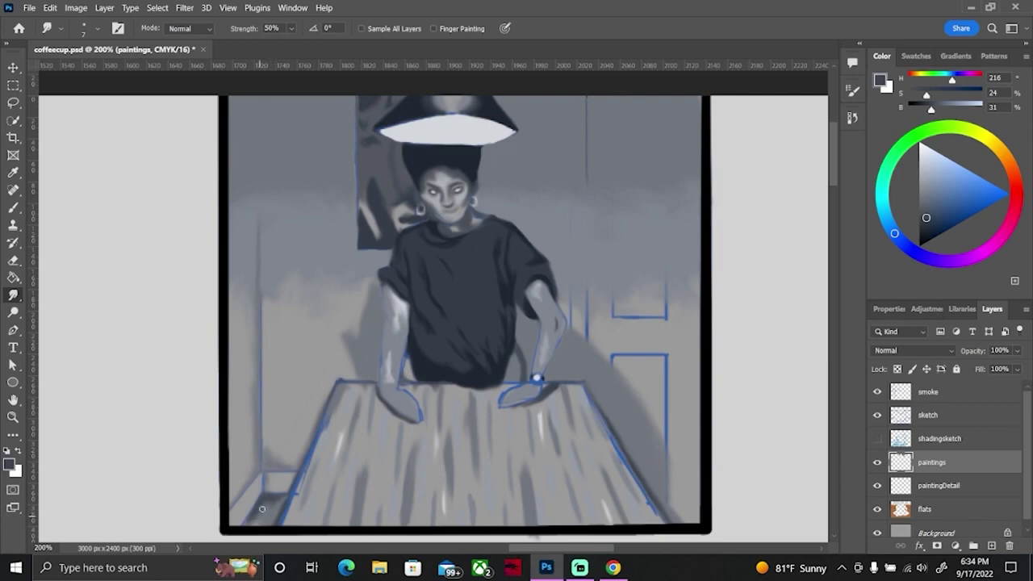
click(878, 441)
drag(901, 486, 942, 449)
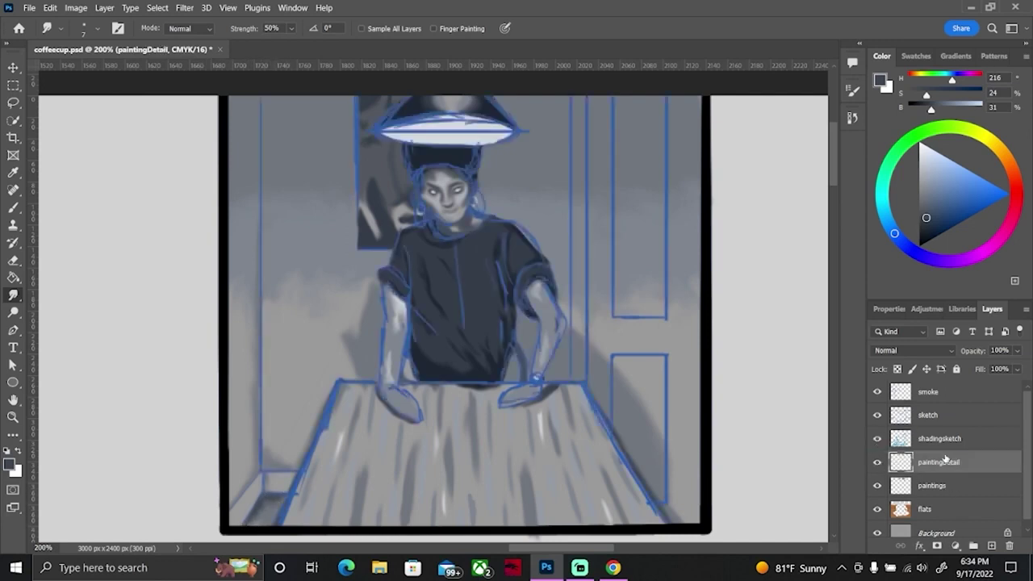
Step: Paint blue-grey lines along the door panels' edges and down the door frame
key(b)
alt+click(616, 228)
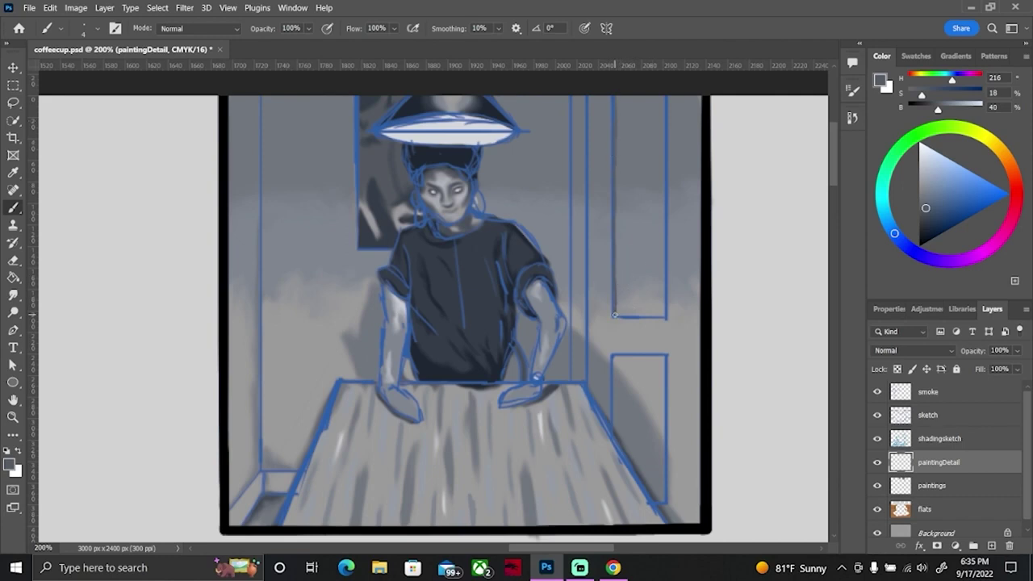
drag(615, 315, 658, 321)
drag(615, 358, 643, 357)
drag(571, 107, 569, 379)
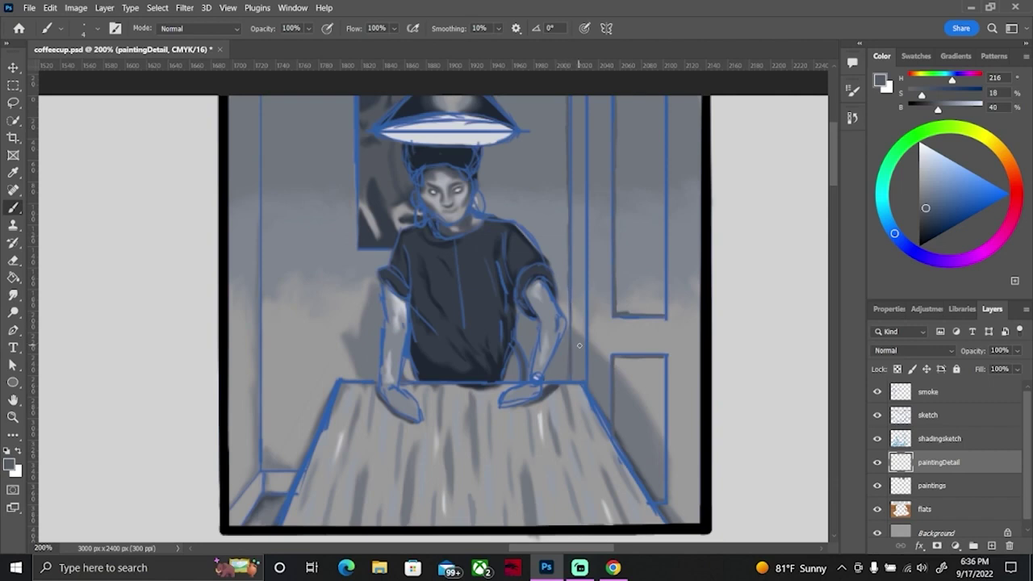
Step: Add dark shirt-coloured strokes along the door edge and light face-coloured lines down the right door edge
alt+click(443, 353)
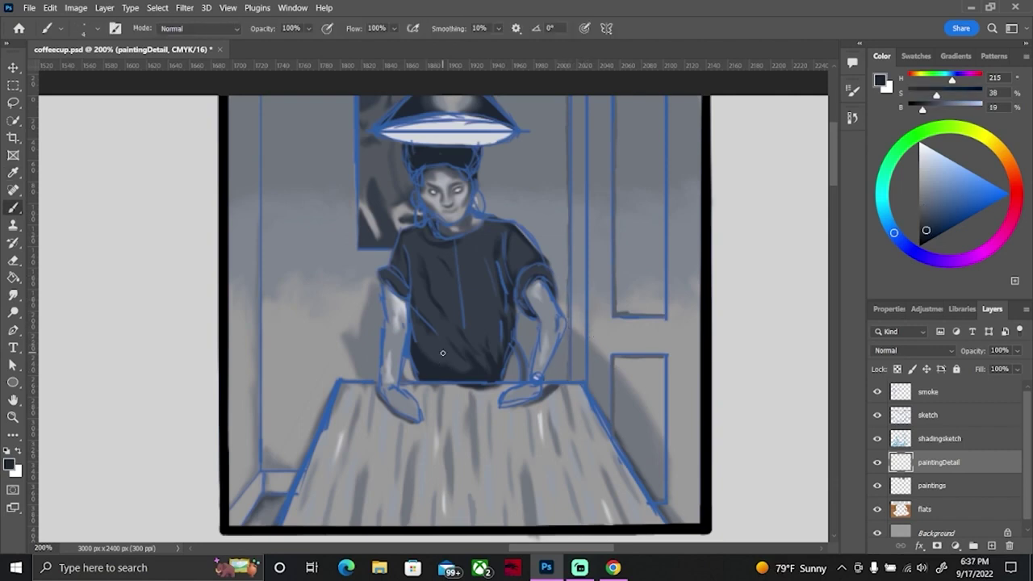
drag(588, 95, 588, 380)
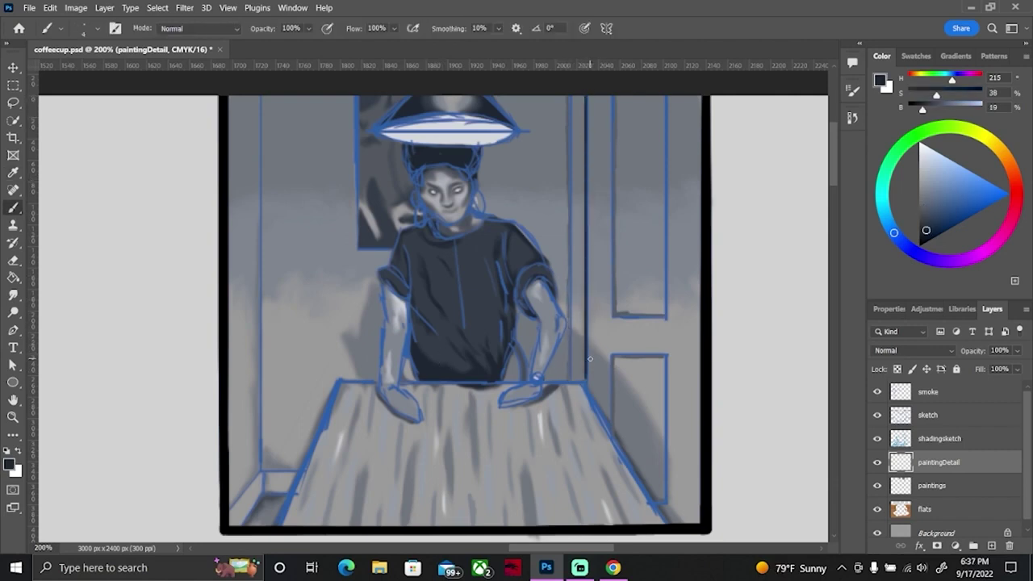
key(ctrl+z)
mouse_move(589, 95)
mouse_down()
mouse_move(589, 384)
mouse_move(586, 265)
mouse_up()
alt+click(448, 176)
drag(664, 95, 665, 297)
drag(663, 164, 664, 202)
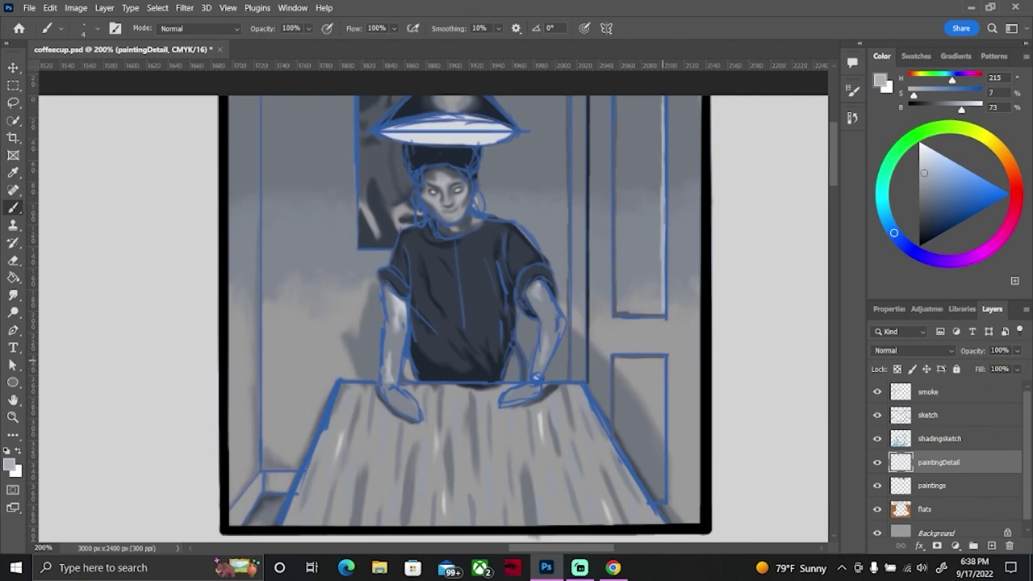
drag(664, 357, 664, 499)
Step: Hide the paintingDetail line art, target the paintings layer and pick a lighter grey
click(878, 440)
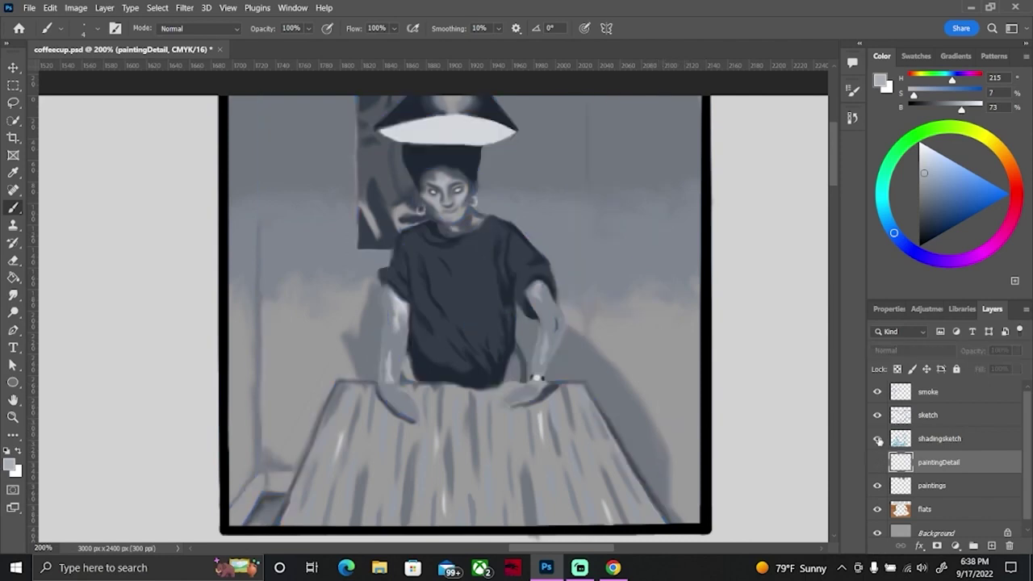
key(r)
click(952, 483)
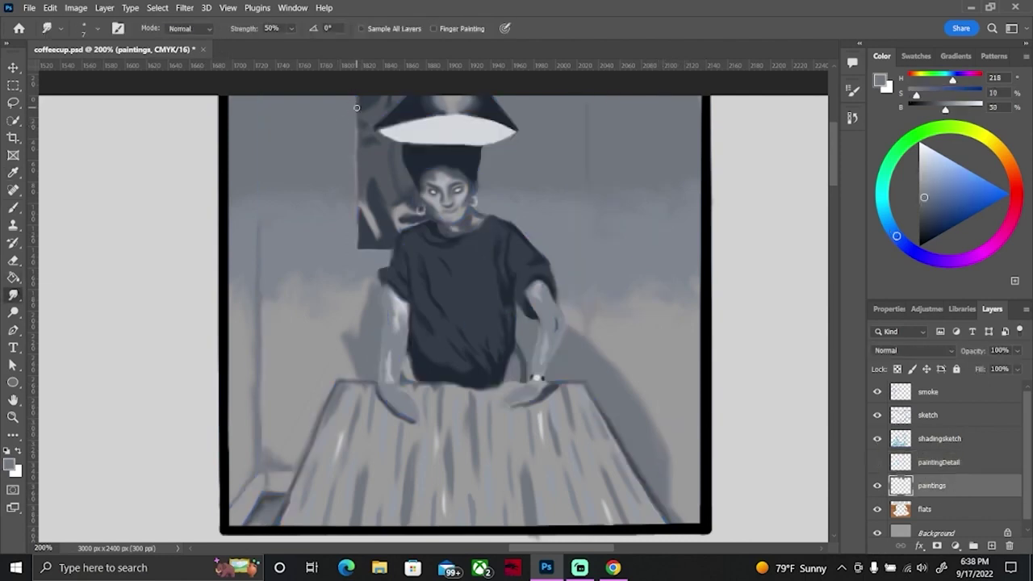
key(b)
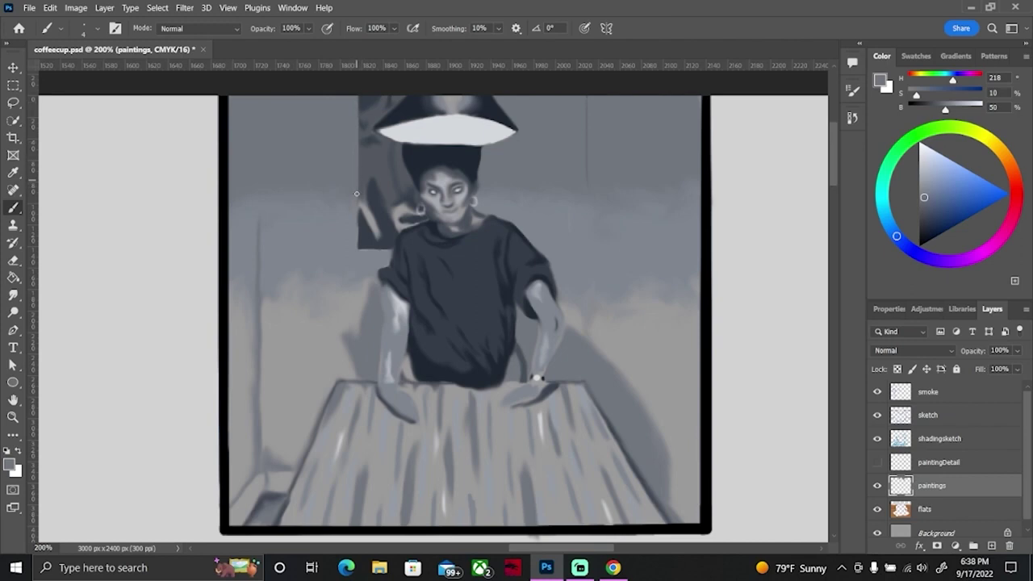
alt+click(360, 158)
mouse_move(356, 221)
mouse_down()
mouse_move(383, 339)
mouse_move(415, 355)
mouse_up()
Step: Sample a light grey, reset to default dark colours and hide the blue sketch lines
key(r)
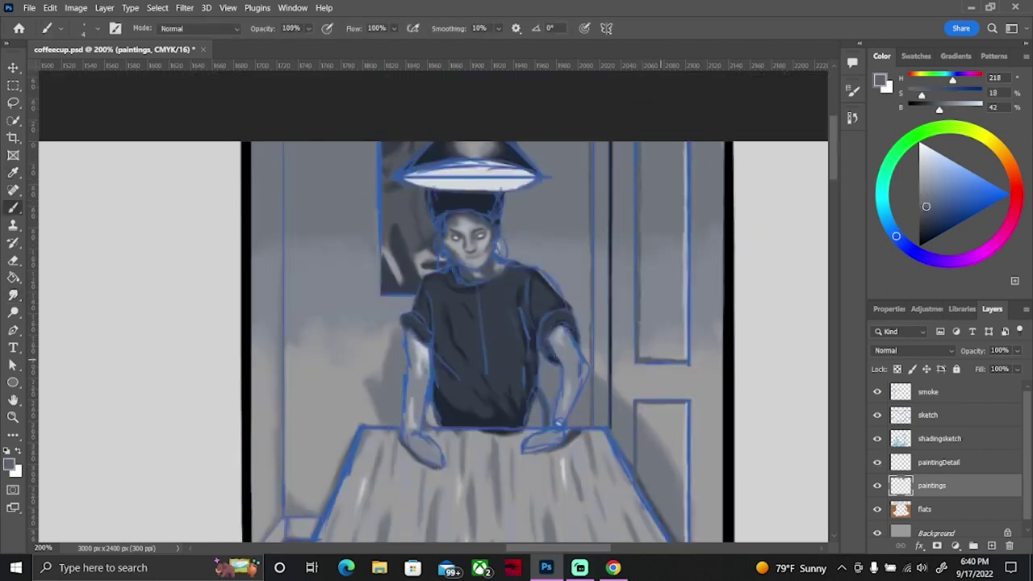
alt+click(670, 250)
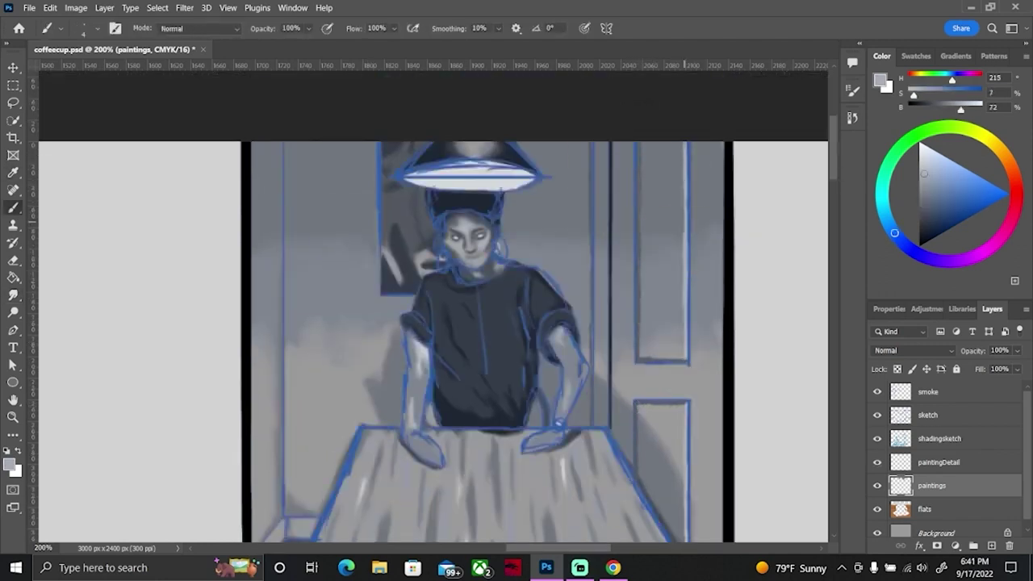
click(915, 56)
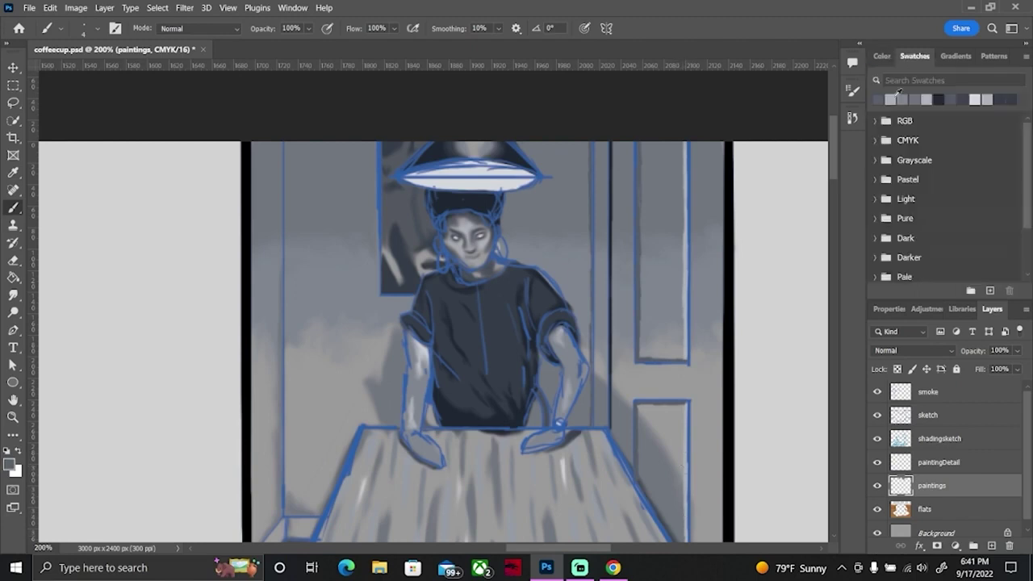
key(d)
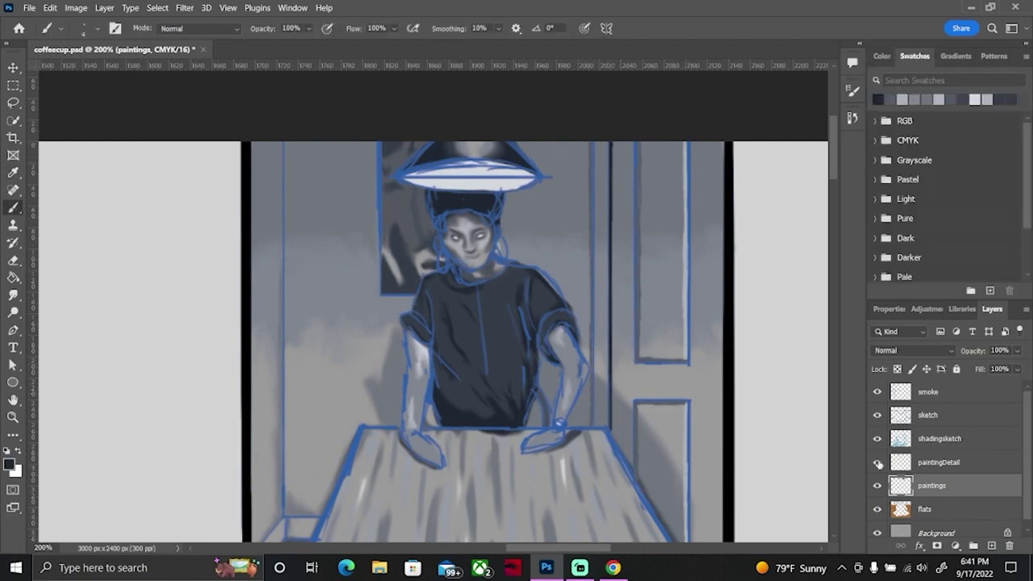
click(877, 462)
Step: Select the Smudge tool
click(13, 295)
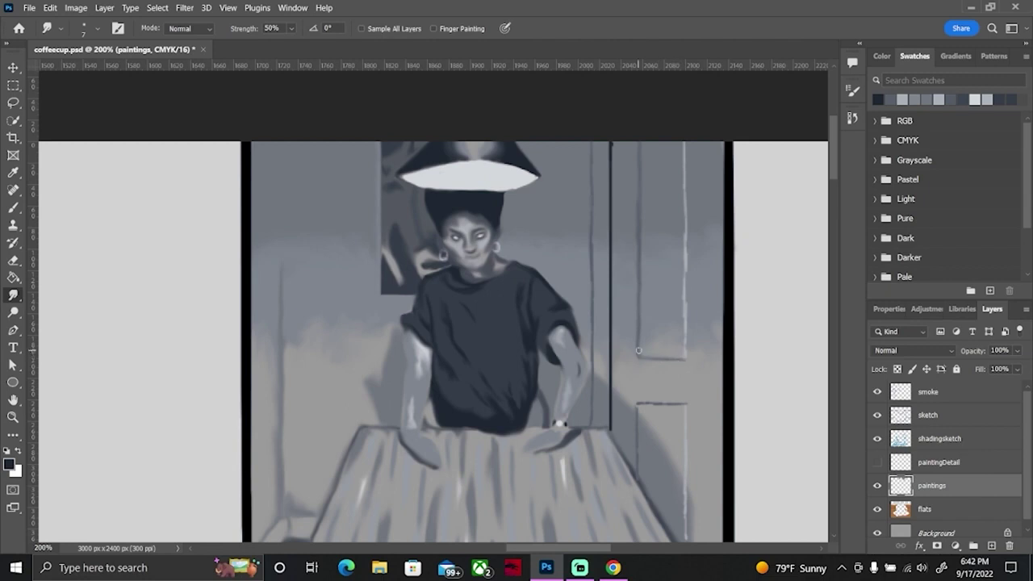
Step: Darken the door panel's lower edge in grey and paint a light highlight down the door edge
click(887, 95)
click(14, 206)
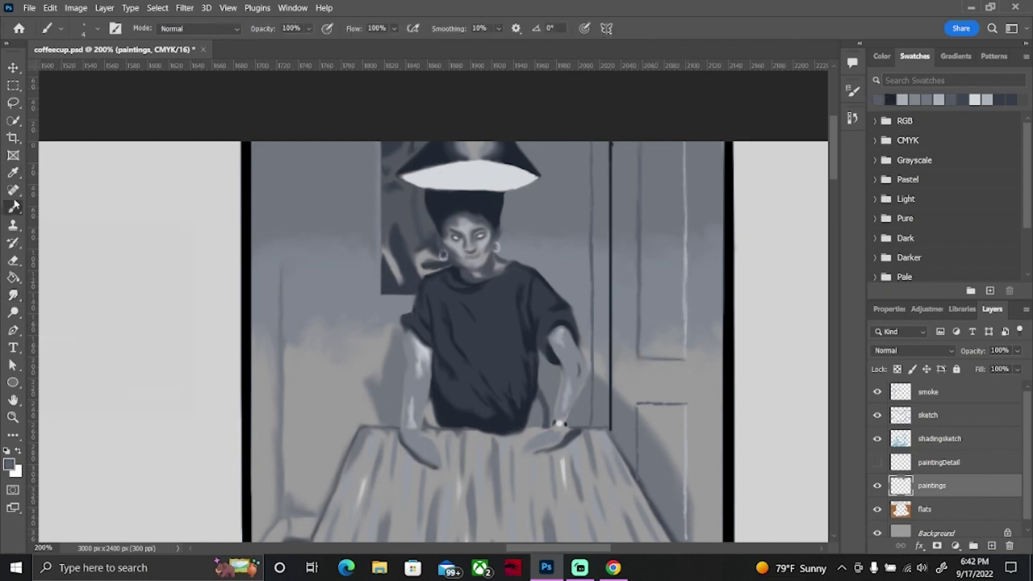
mouse_move(637, 331)
mouse_down()
mouse_move(637, 357)
mouse_move(685, 359)
mouse_move(640, 381)
mouse_up()
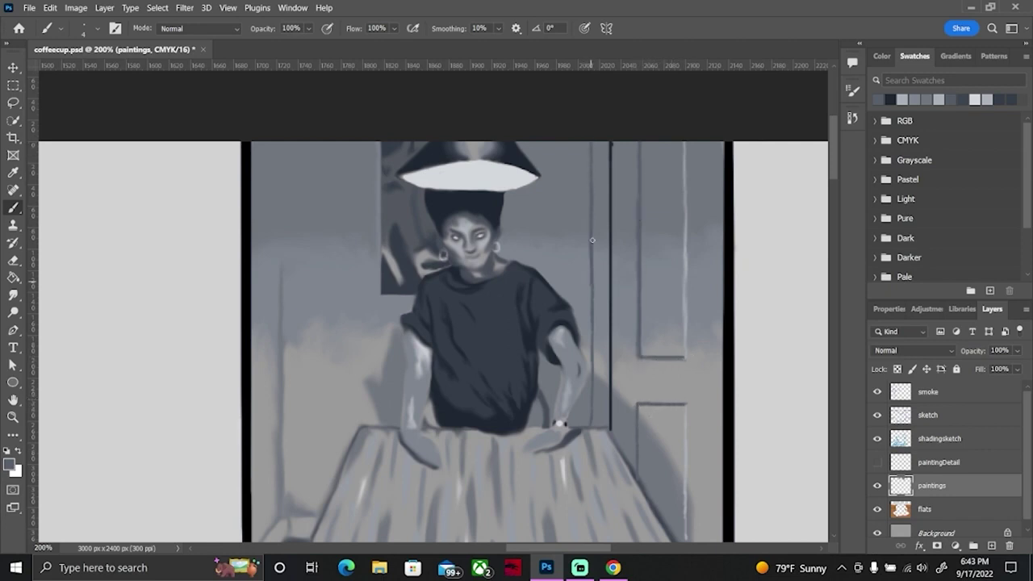
alt+click(684, 161)
drag(685, 145, 685, 344)
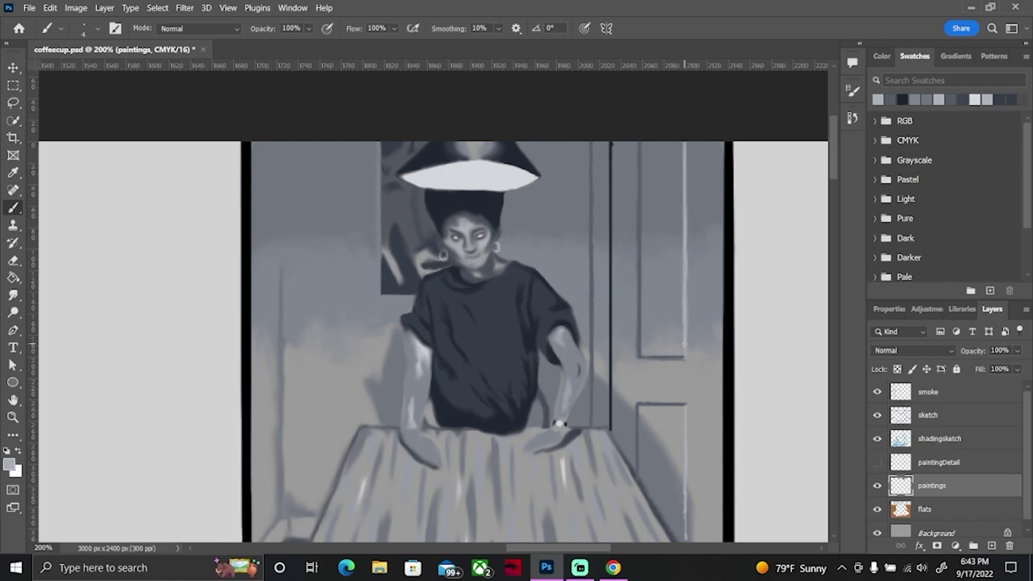
Step: Smudge the paint along the door-frame line from top to middle
key(r)
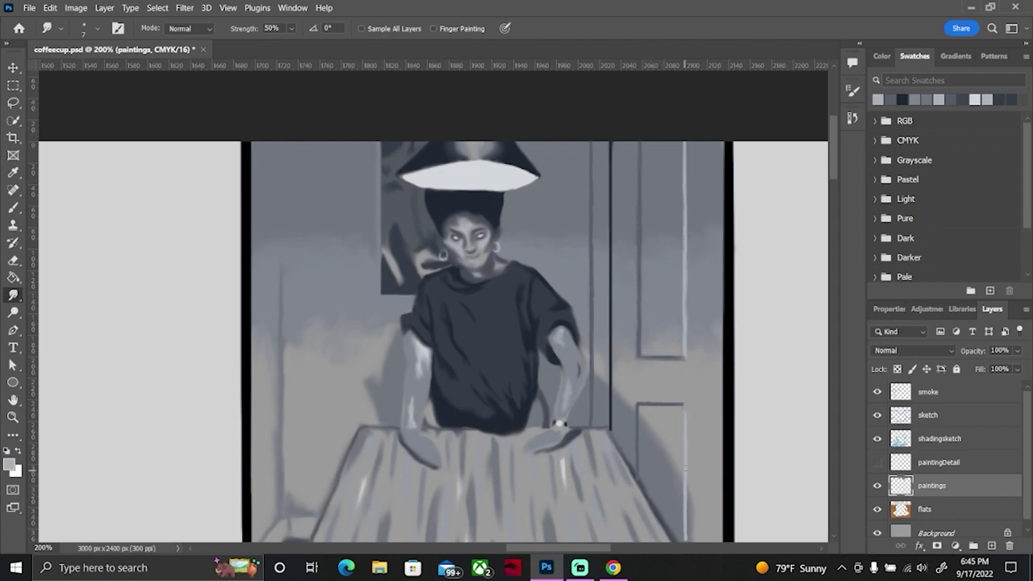
scroll(685, 468, down, 2)
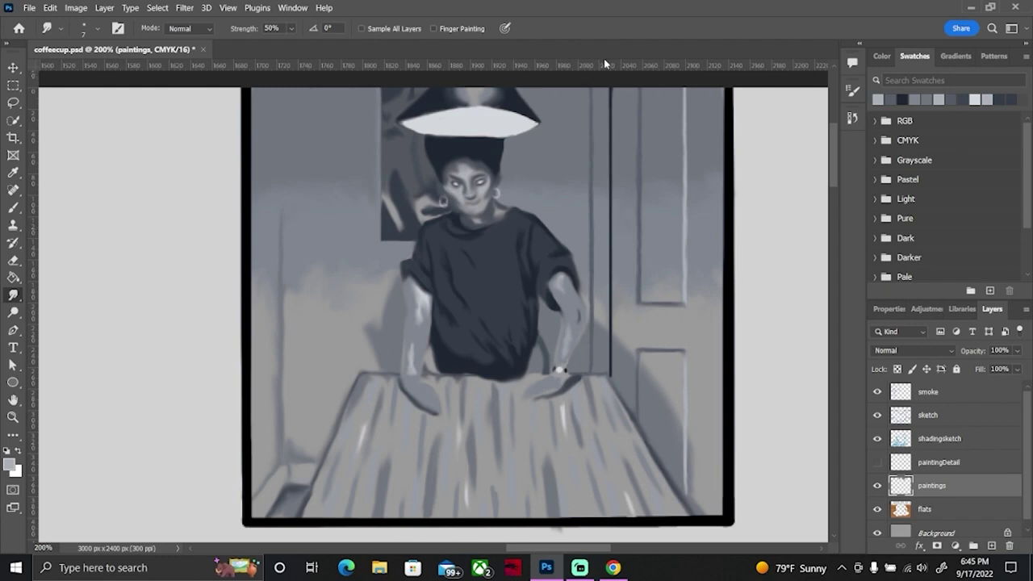
drag(613, 91, 614, 191)
mouse_move(613, 190)
mouse_down()
mouse_move(610, 146)
mouse_move(613, 299)
mouse_up()
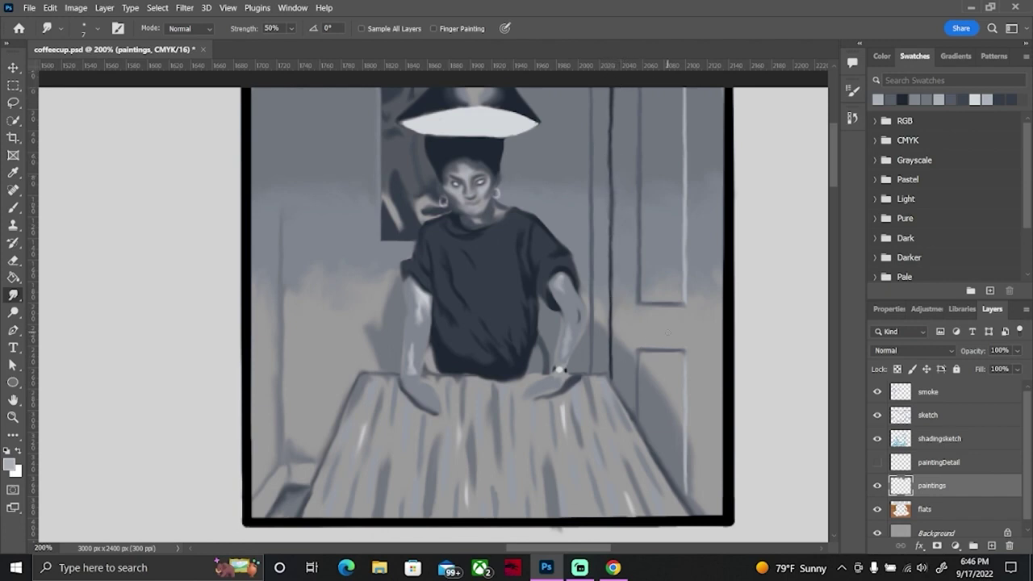
Step: Paint thin dark lines down the right door frame, filling the gap between them
key(b)
drag(710, 351, 710, 499)
drag(710, 415, 710, 494)
drag(713, 300, 712, 162)
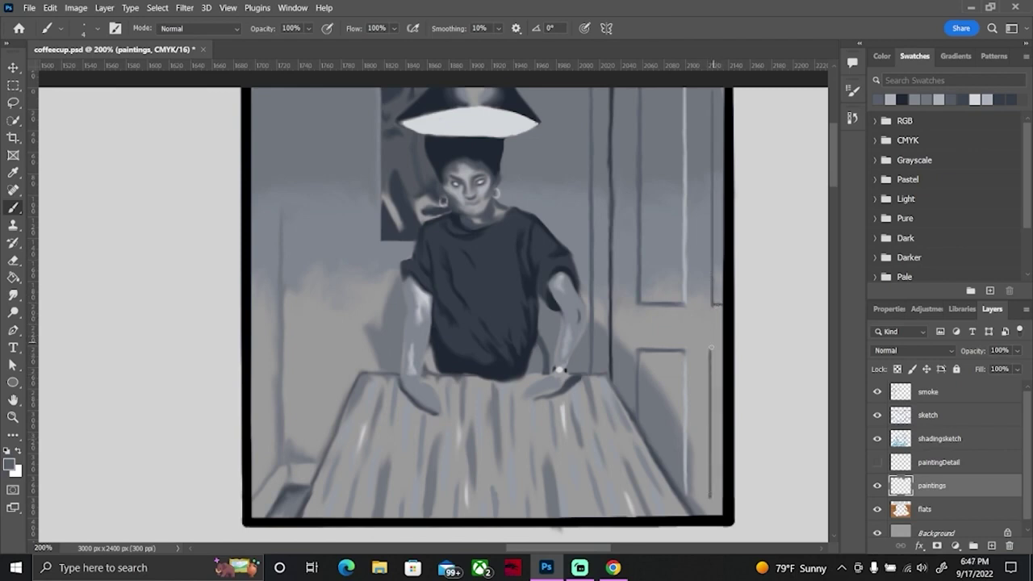
drag(712, 305, 712, 337)
scroll(434, 315, right, 5)
Step: Pan the canvas back to the painting and select the Smudge tool
scroll(434, 315, down, 2)
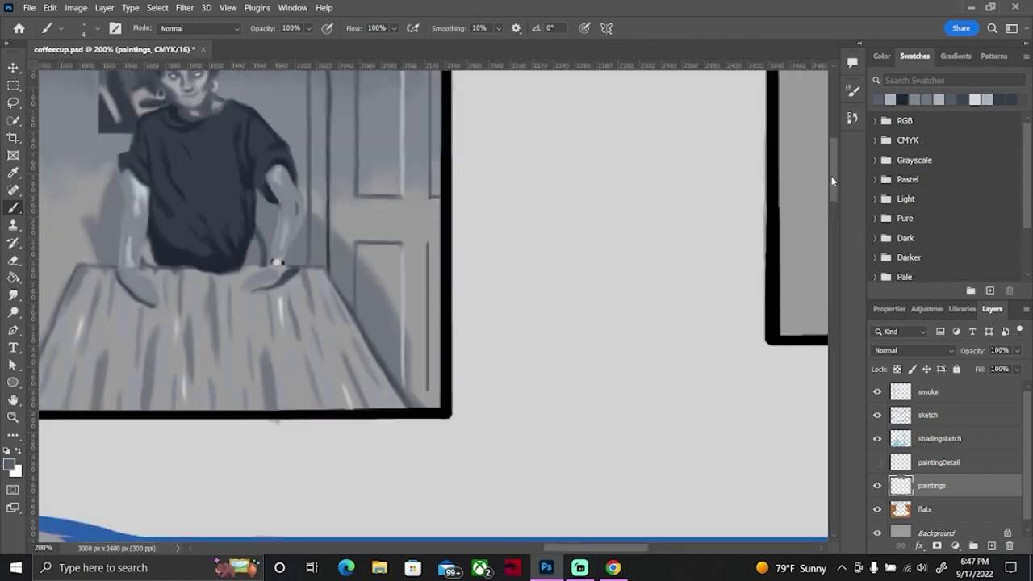
scroll(434, 307, left, 5)
scroll(434, 307, up, 2)
key(r)
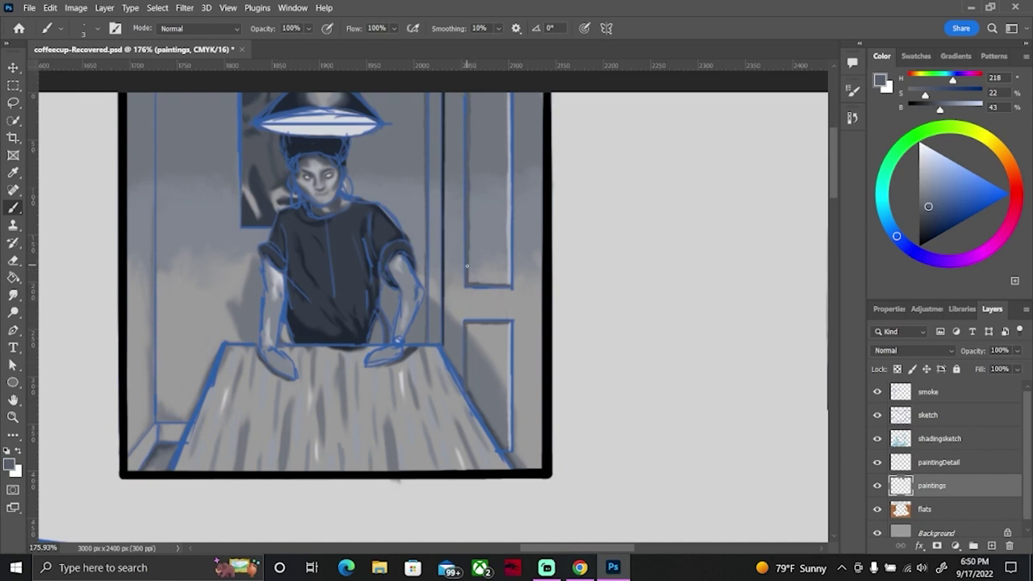
Step: Move the paintings layer above paintingDetail and paint dark vertical lines along the door's outer edge
drag(951, 487, 951, 460)
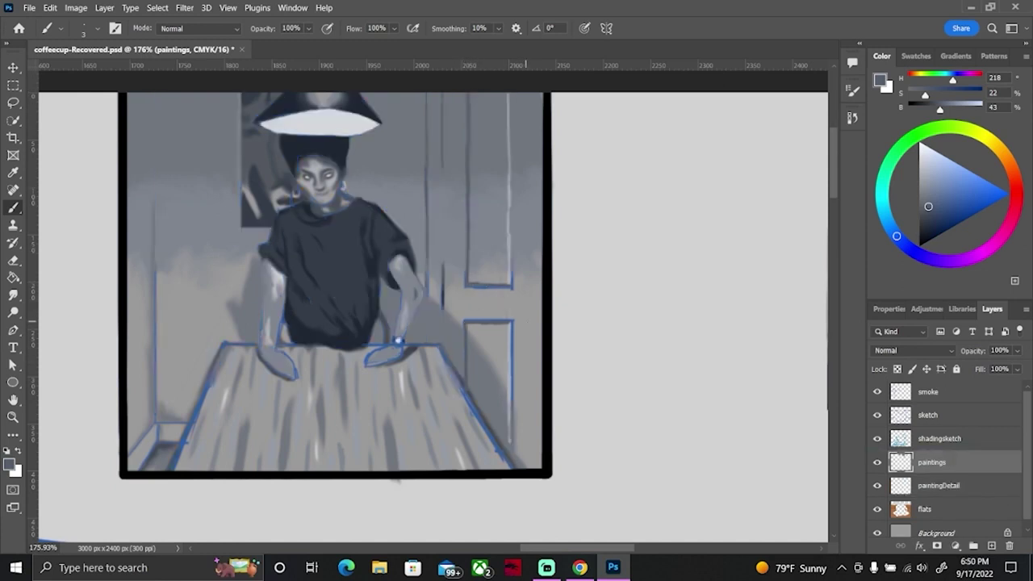
drag(426, 204, 426, 342)
alt+click(432, 316)
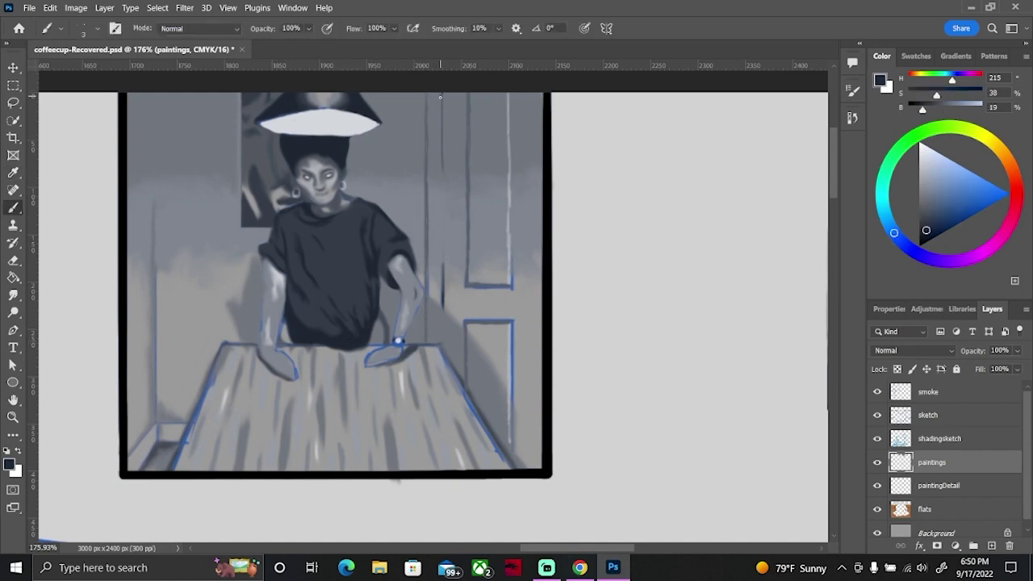
drag(442, 91, 442, 355)
key(ctrl+z)
key(ctrl+shift+z)
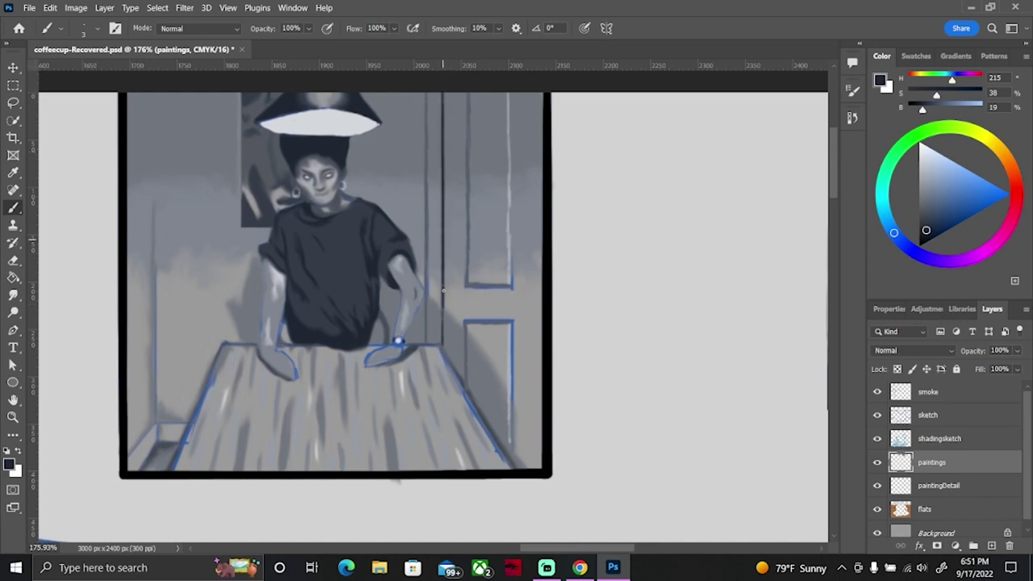
Step: Paint light grey lines and bright highlights down the door frame and panel with a lighter swatch
click(915, 56)
click(902, 99)
drag(529, 320, 528, 455)
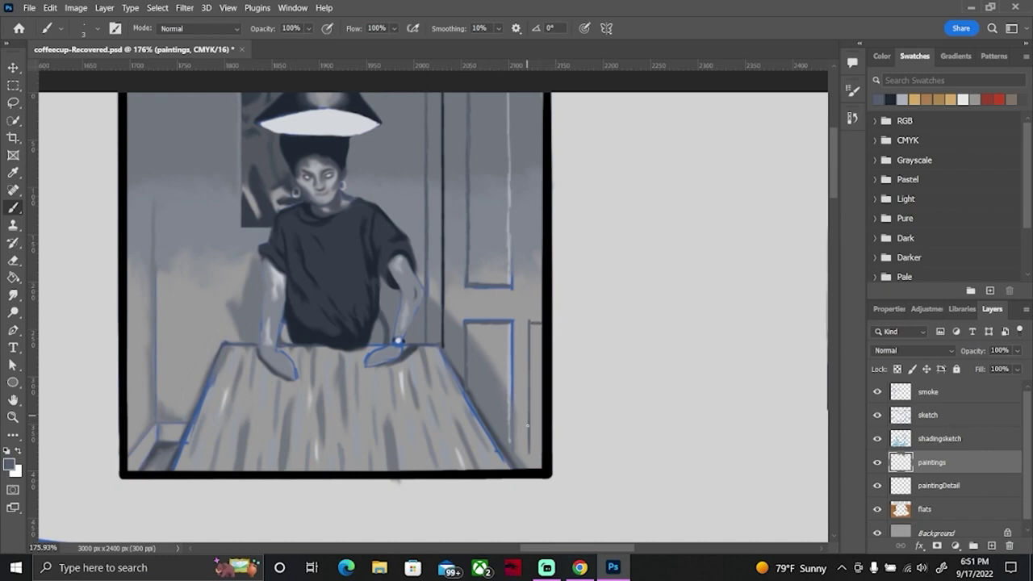
drag(547, 322, 547, 448)
click(853, 117)
click(853, 118)
drag(525, 285, 541, 285)
mouse_move(531, 211)
mouse_down()
mouse_move(532, 113)
mouse_move(510, 290)
mouse_up()
drag(510, 335, 509, 433)
Step: Smudge the door-panel line and bright door-edge line, then hide the paintingDetail outlines
key(r)
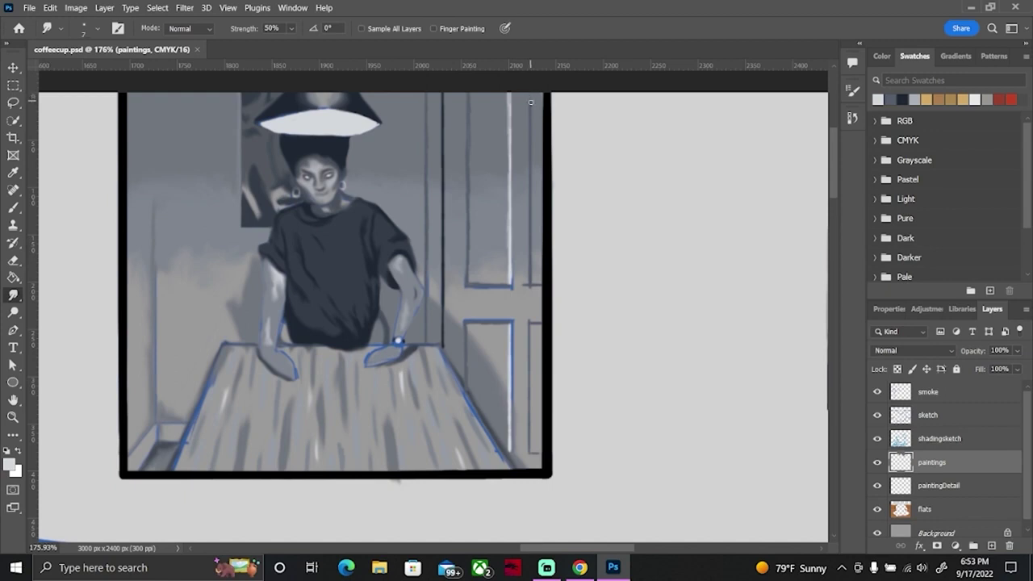
drag(530, 277, 535, 278)
drag(510, 156, 511, 193)
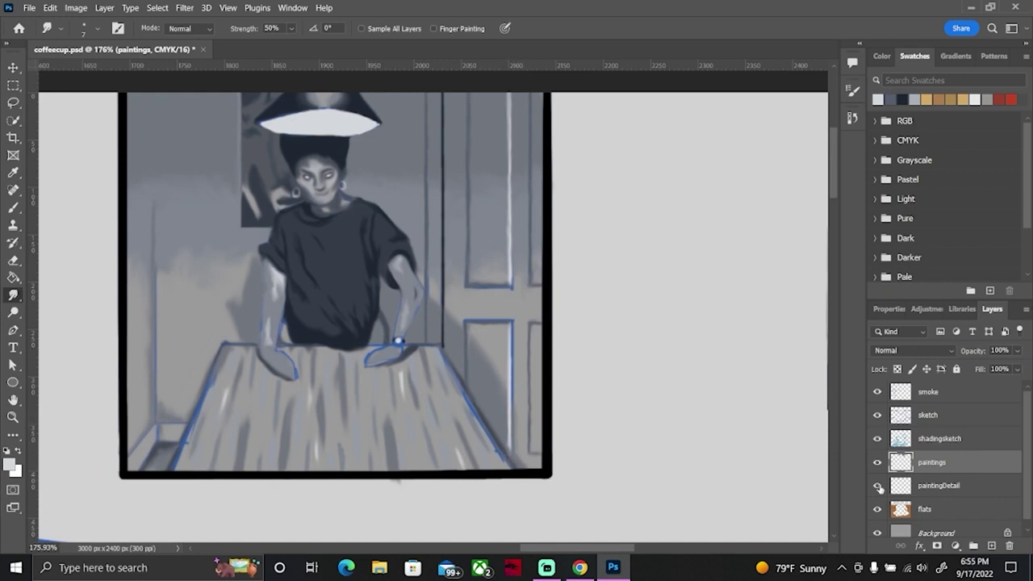
click(878, 486)
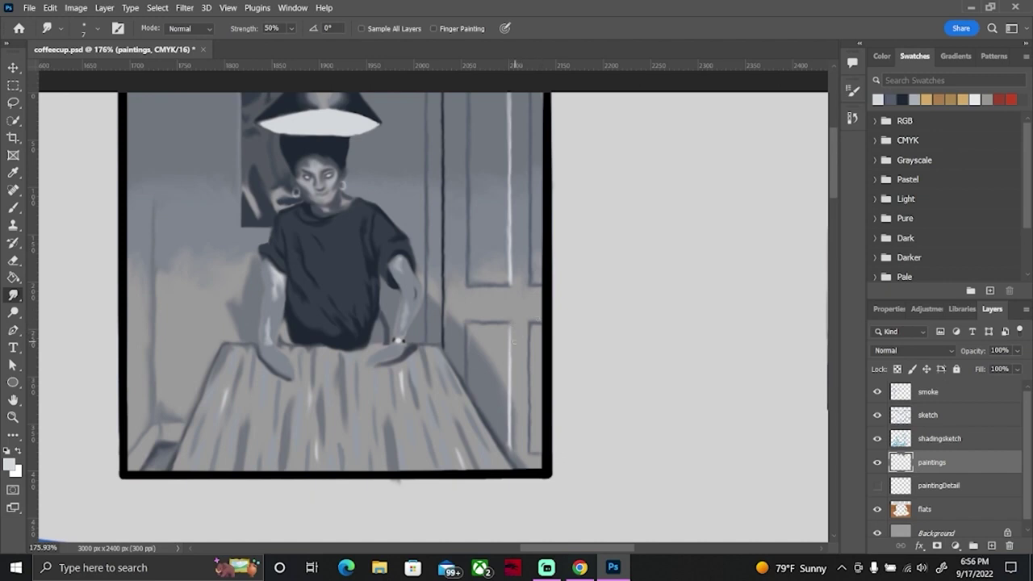
Step: Save the file, then paint a dark vertical line up the left wall
key(ctrl+s)
key(b)
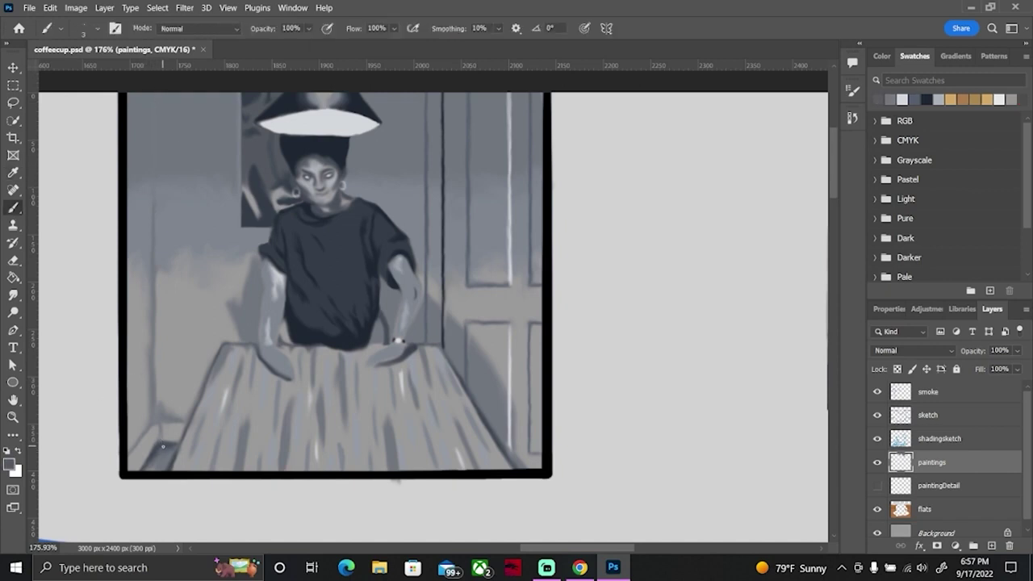
drag(160, 441, 160, 426)
drag(155, 419, 155, 104)
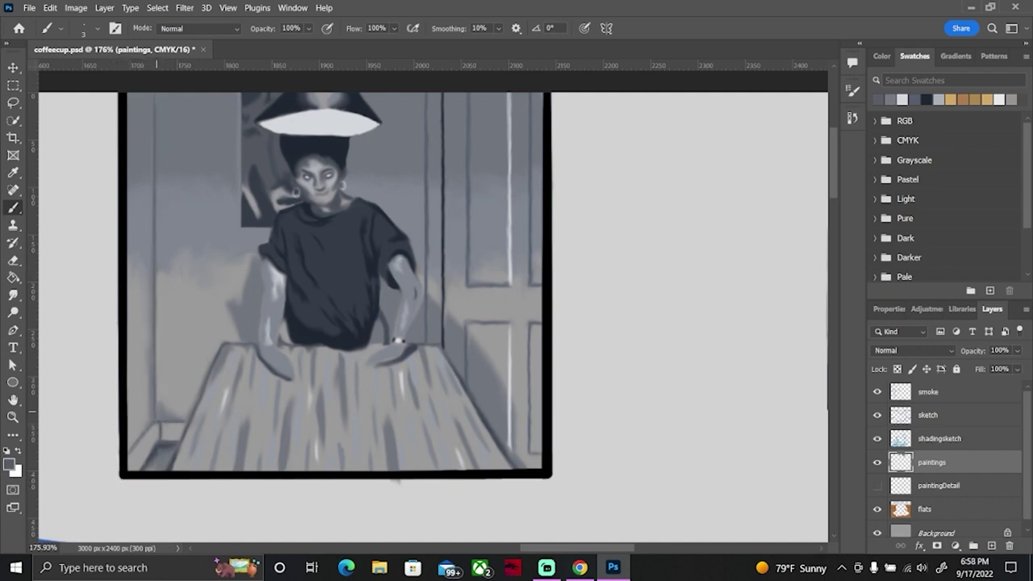
Step: Smudge the lamp shade's dark top and rim, and sample a light colour from the painting
click(12, 296)
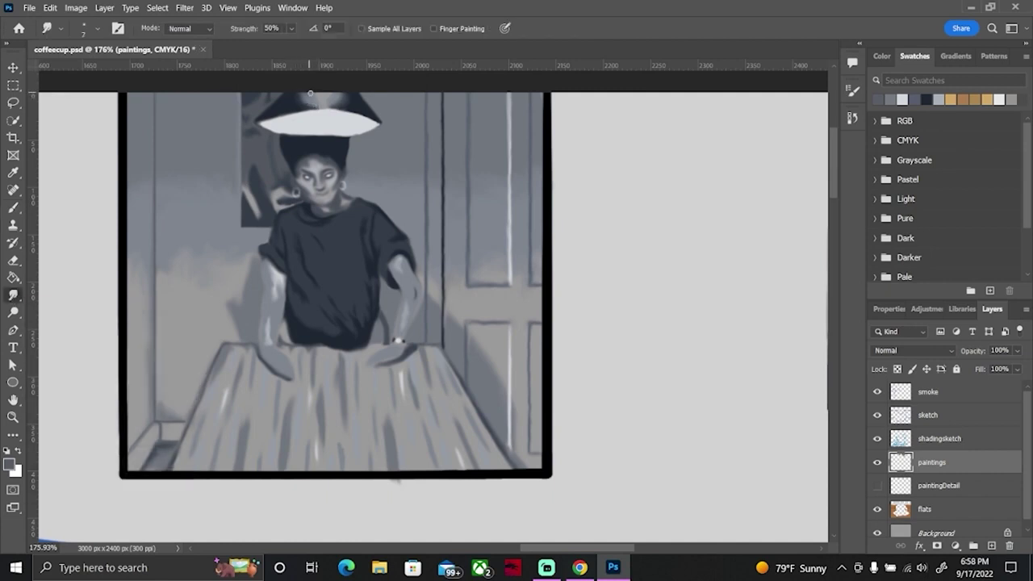
mouse_move(344, 104)
mouse_down()
mouse_move(359, 91)
mouse_move(373, 119)
mouse_move(285, 114)
mouse_up()
key(i)
click(314, 116)
key(b)
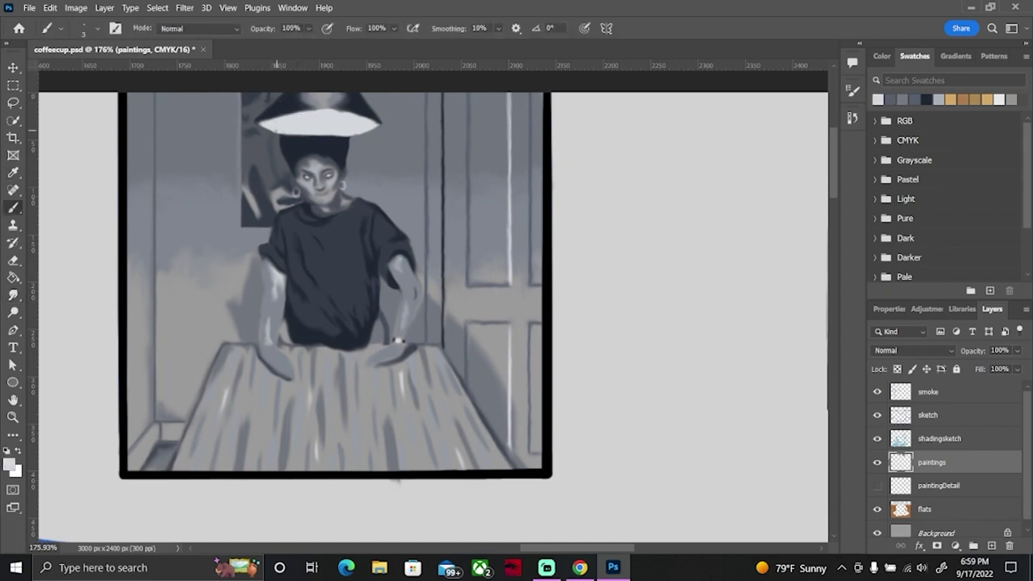
Step: Replace a trial light stroke with a dark stroke along the lamp's bottom edge, then sample a grey
mouse_move(297, 135)
mouse_down()
mouse_move(352, 135)
mouse_move(342, 135)
mouse_up()
key(ctrl+z)
key(x)
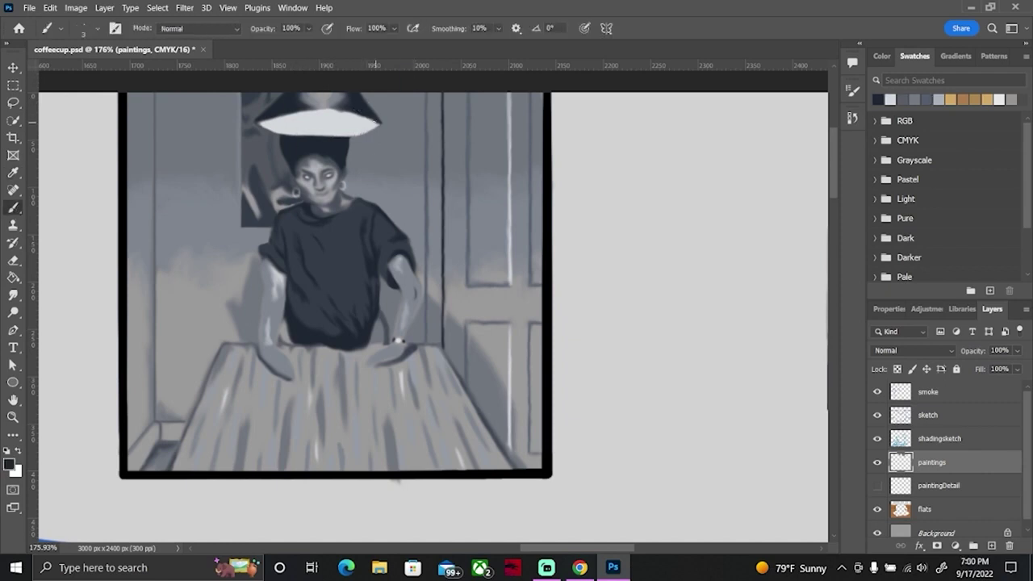
mouse_move(355, 113)
mouse_down()
mouse_move(365, 118)
mouse_move(302, 111)
mouse_move(331, 105)
mouse_up()
alt+click(379, 106)
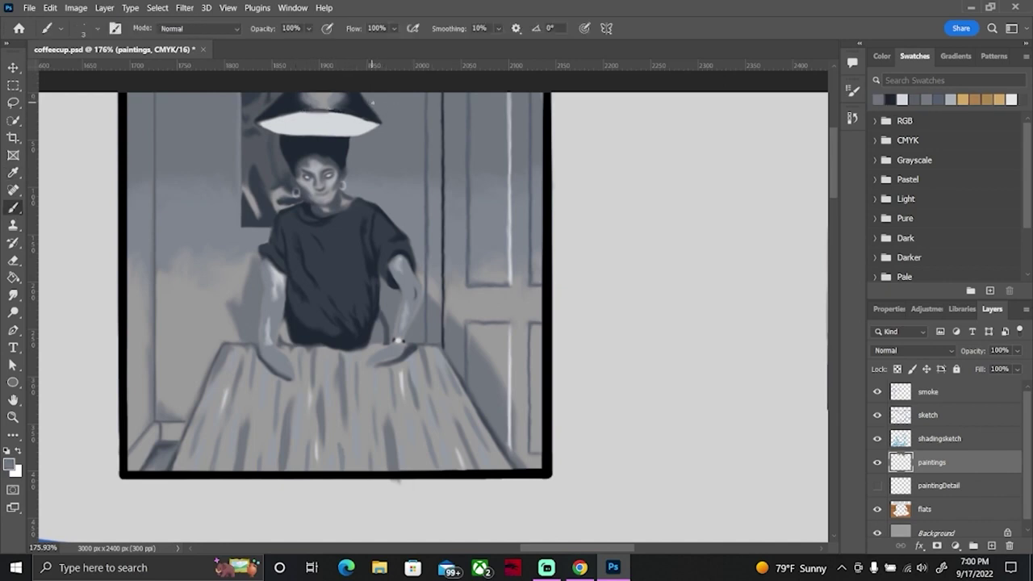
Step: Soften the lamp shade's top with the smudge tool and save coffeecup.psd
click(13, 295)
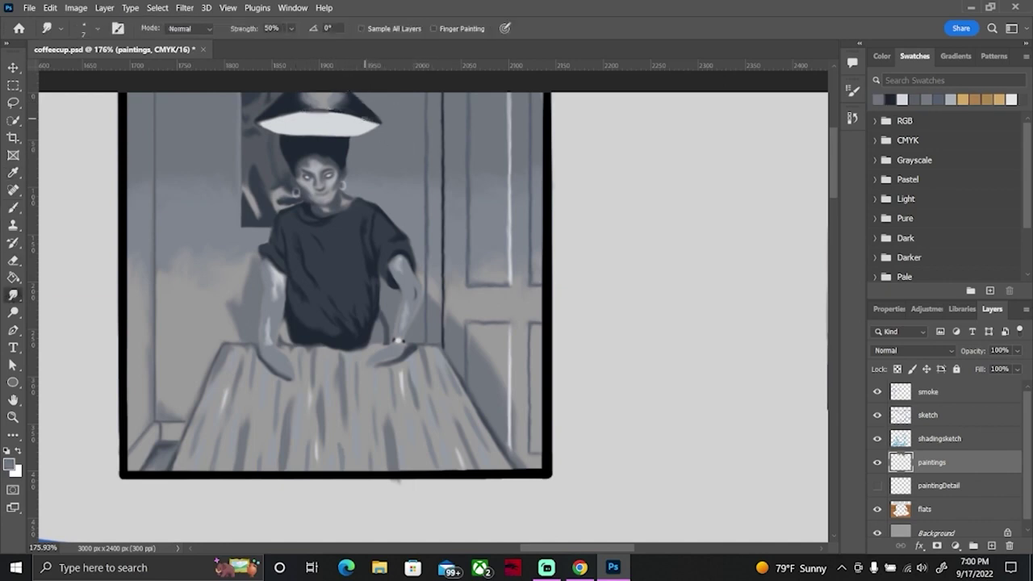
drag(342, 110, 323, 101)
key(ctrl+s)
click(308, 99)
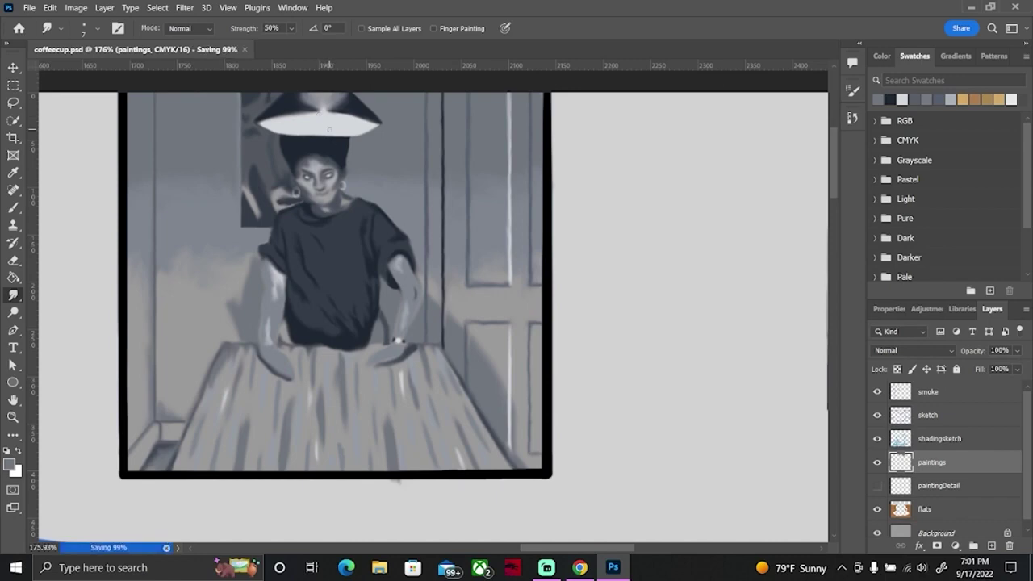
Step: Zoom out to about 40% to see the painting framed above the coffee cup
key(z)
key(e)
click(391, 483)
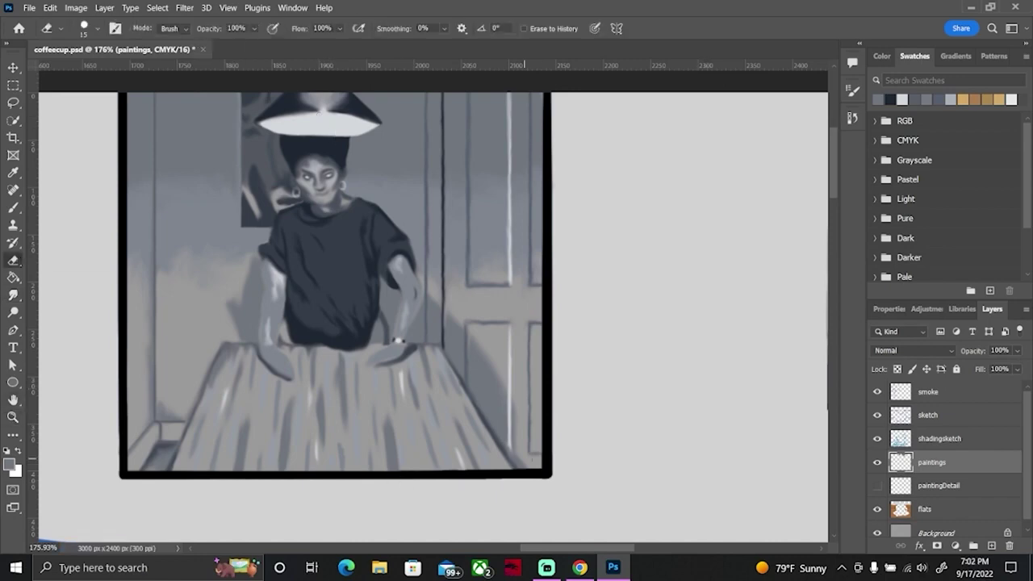
key(z)
scroll(607, 354, down, 5)
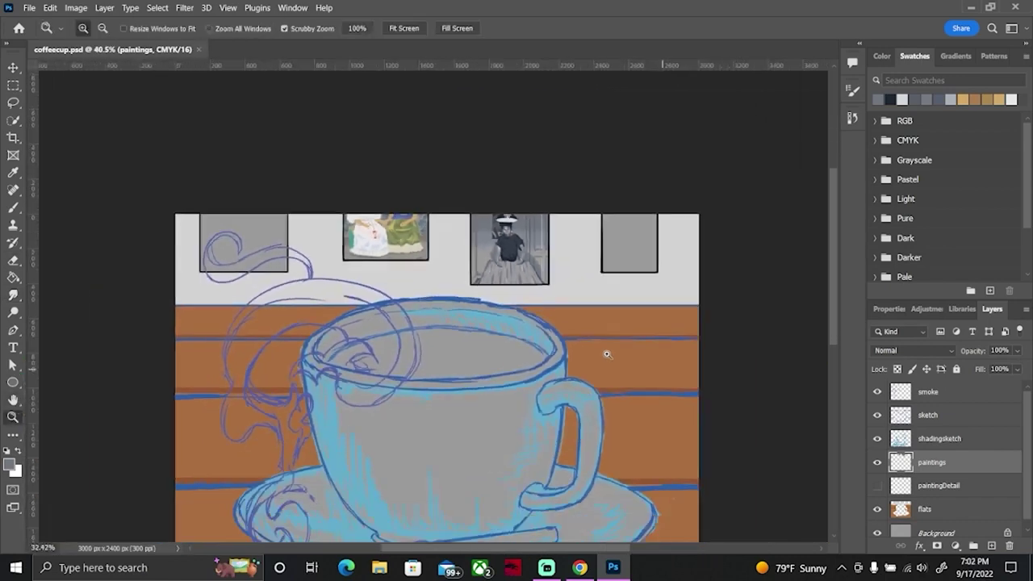